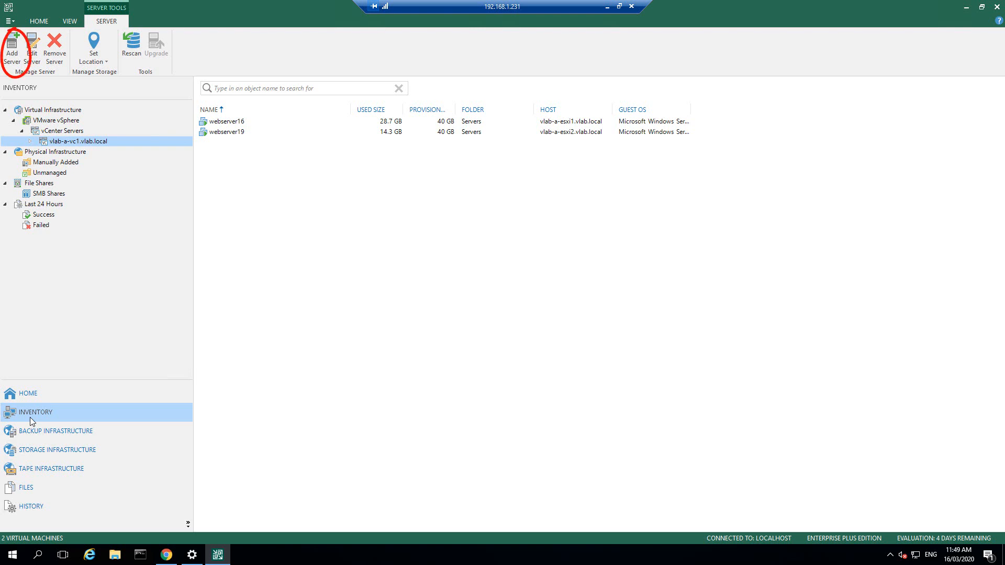
Step: Start adding a VMware vSphere vCenter or ESXi server, then cancel the wizard
{"action": "left_click", "coordinate": [9, 51]}
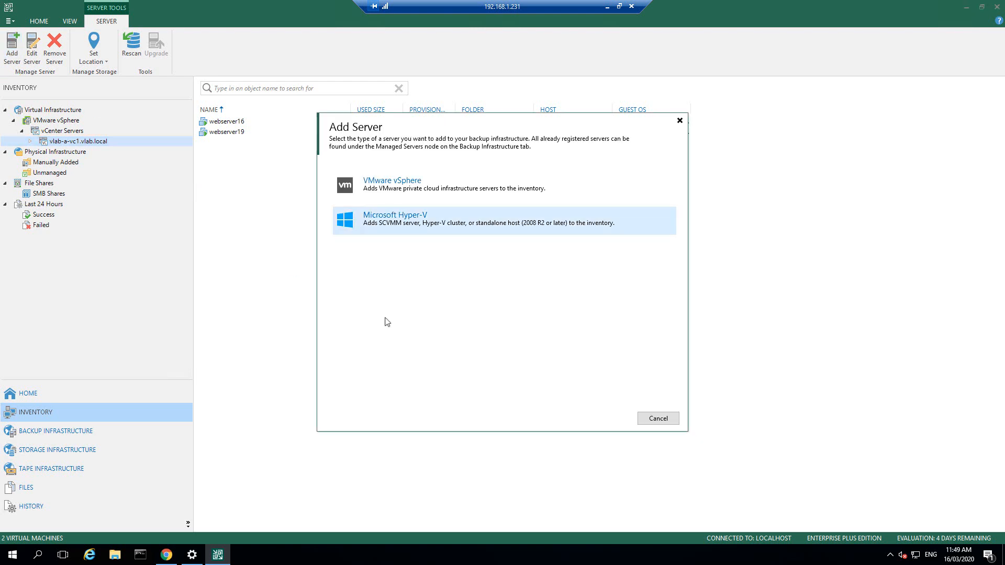
{"action": "left_click", "coordinate": [433, 194]}
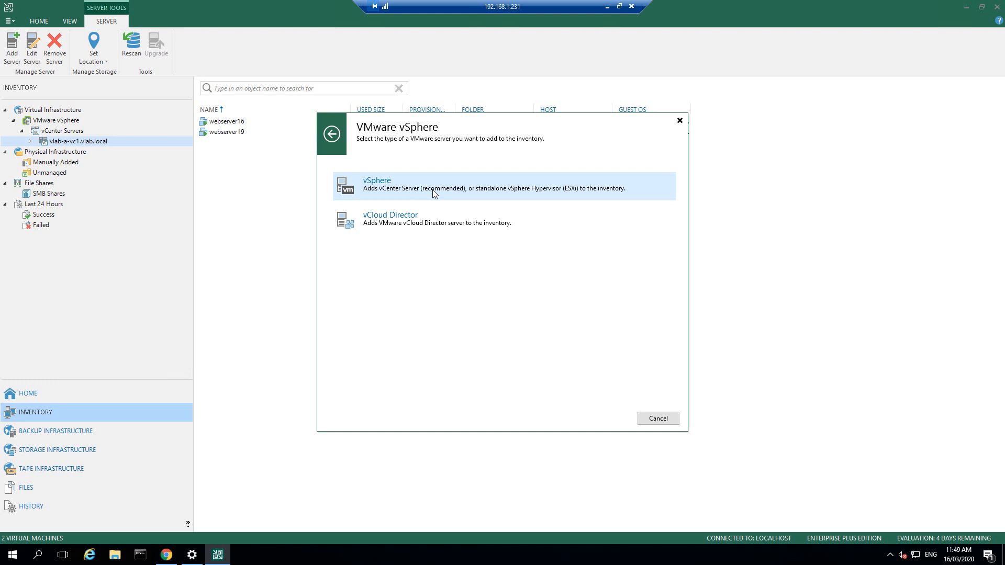
{"action": "left_click", "coordinate": [374, 182]}
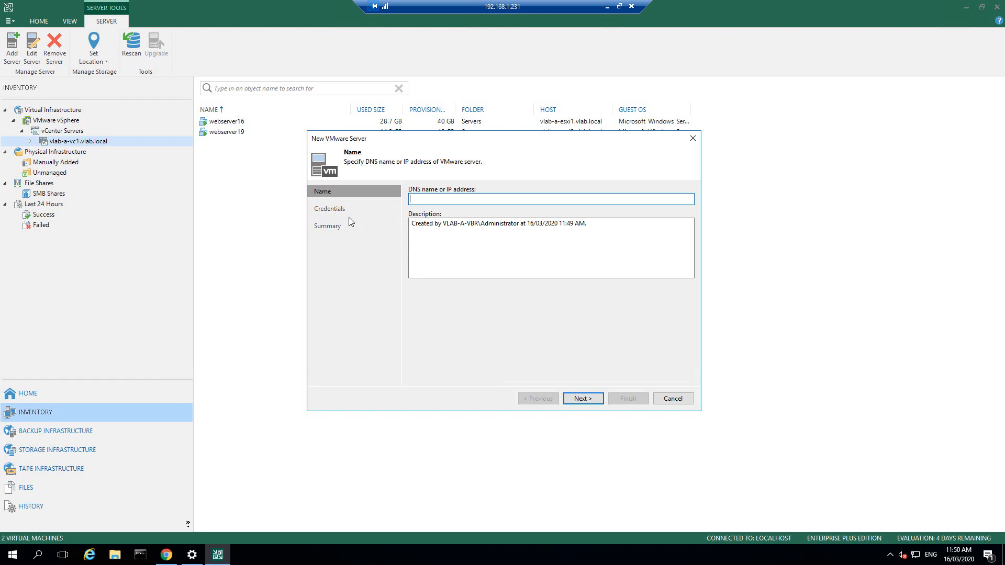
{"action": "key", "text": "Escape"}
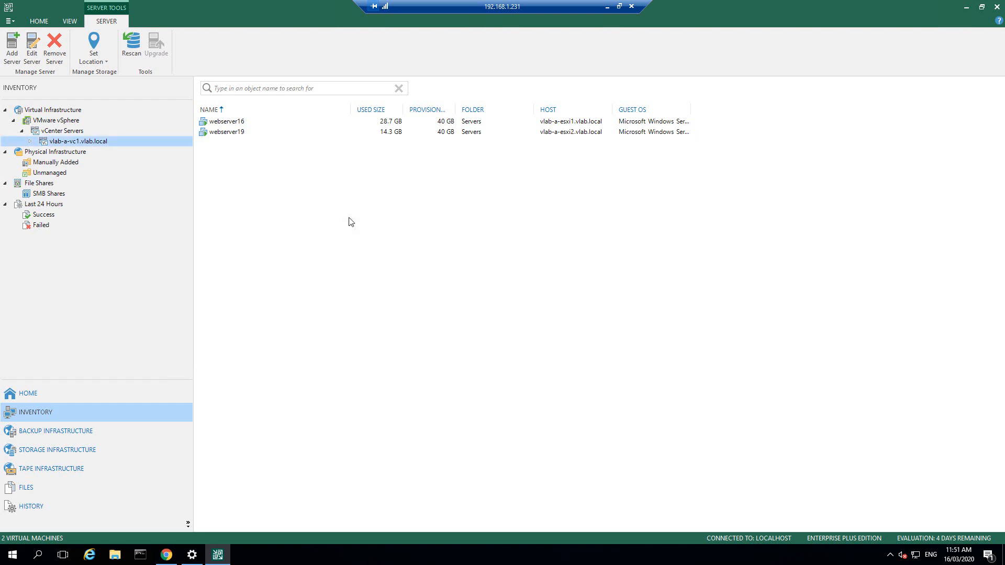
Step: Show the SMB Shares inventory, then open and cancel the New File Share wizard
{"action": "left_click", "coordinate": [53, 198]}
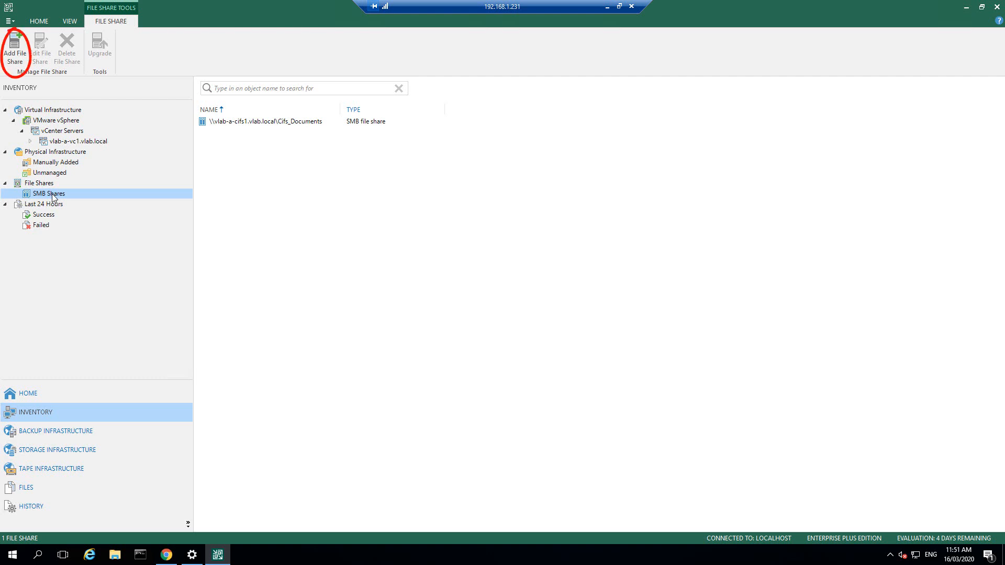
{"action": "left_click", "coordinate": [15, 50]}
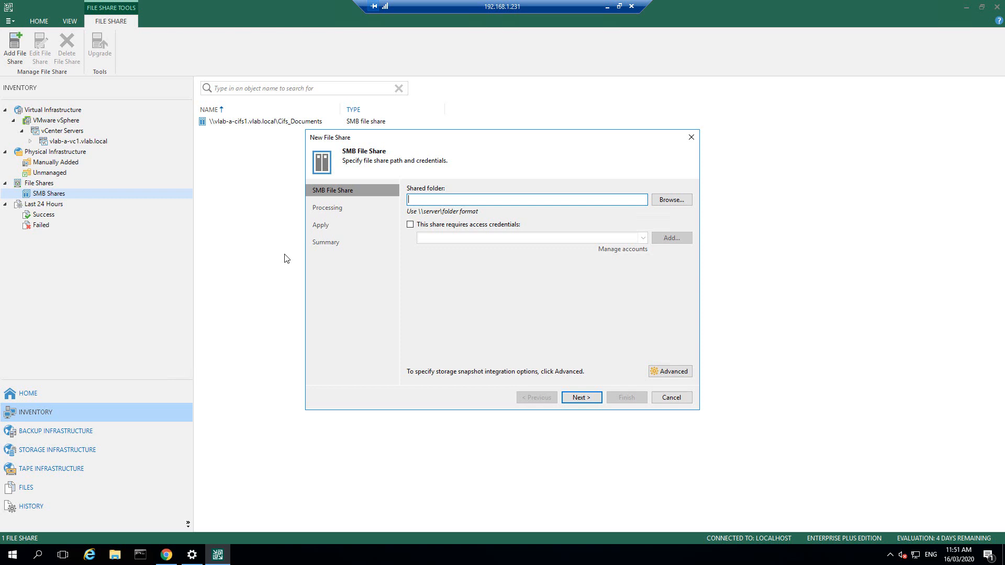
{"action": "left_click", "coordinate": [672, 398]}
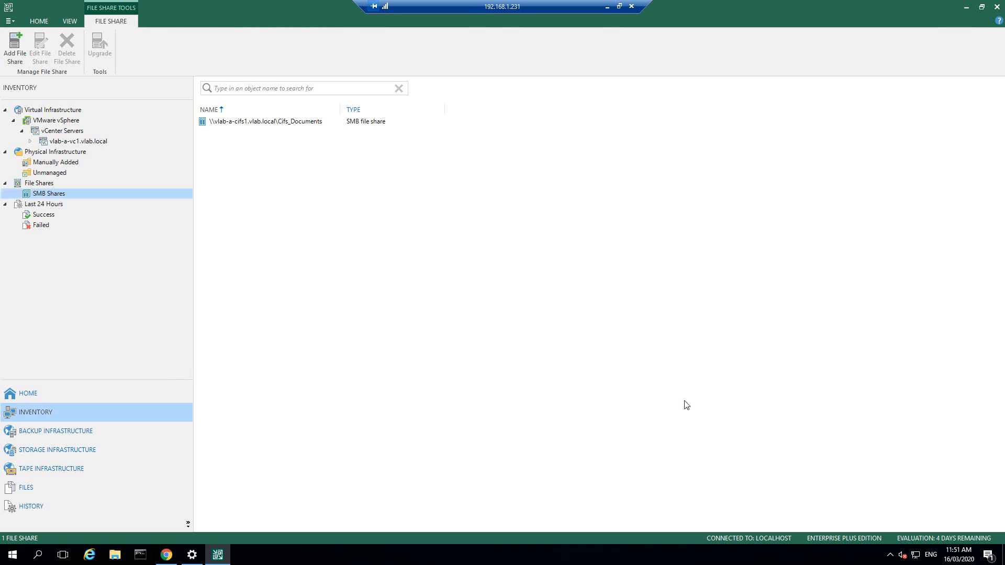
Step: Open the Cifs_Documents share's properties and view its advanced storage snapshot options
{"action": "right_click", "coordinate": [236, 126]}
{"action": "left_click", "coordinate": [259, 164]}
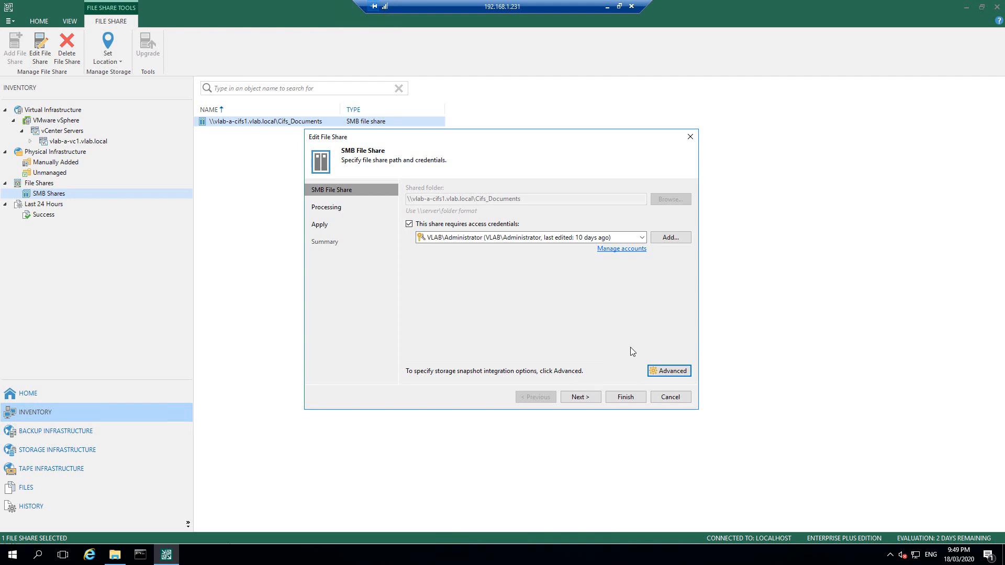
{"action": "left_click", "coordinate": [673, 372]}
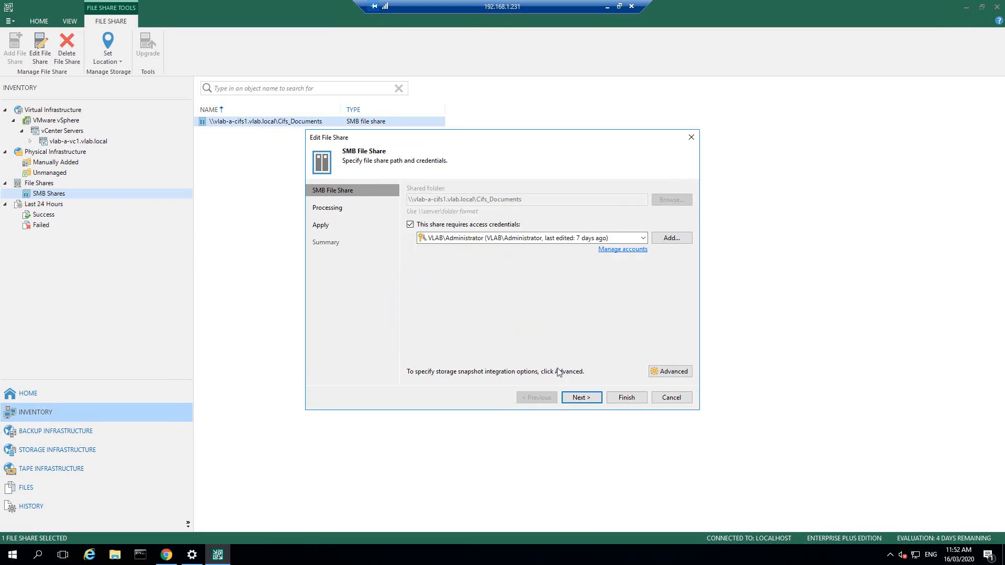
Step: Review the share's processing proxy and File-Cache cache repository, then close without saving
{"action": "key", "text": "Return"}
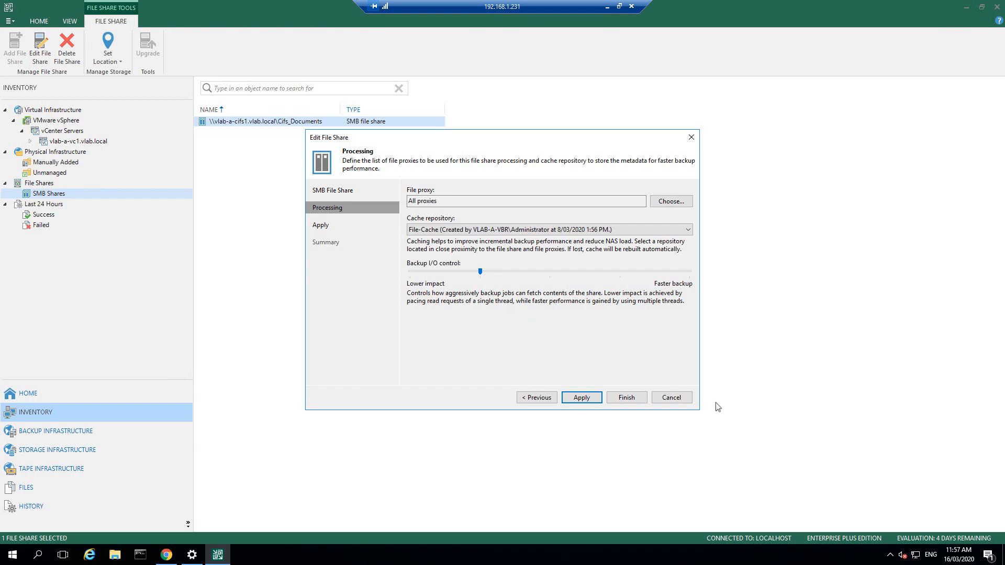
{"action": "left_click", "coordinate": [672, 399]}
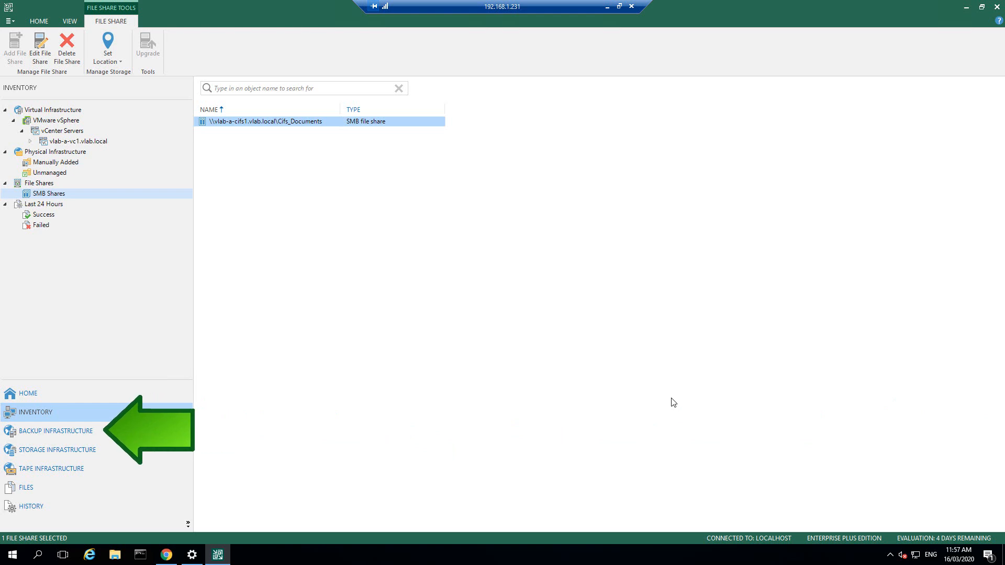
Step: In Backup Infrastructure, review Backup Repositories, then show the empty Scale-out Repositories list
{"action": "left_click", "coordinate": [83, 431]}
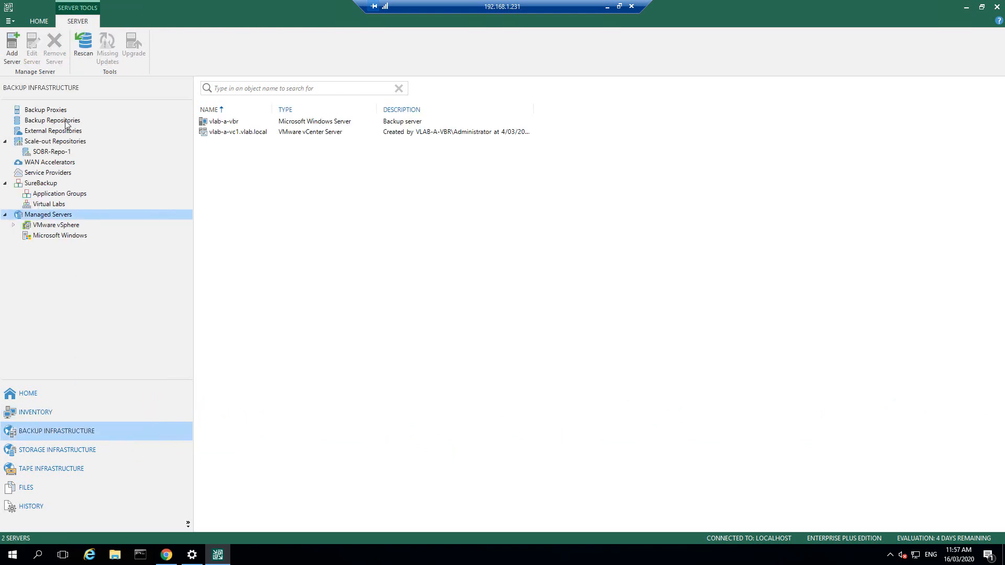
{"action": "left_click", "coordinate": [67, 121]}
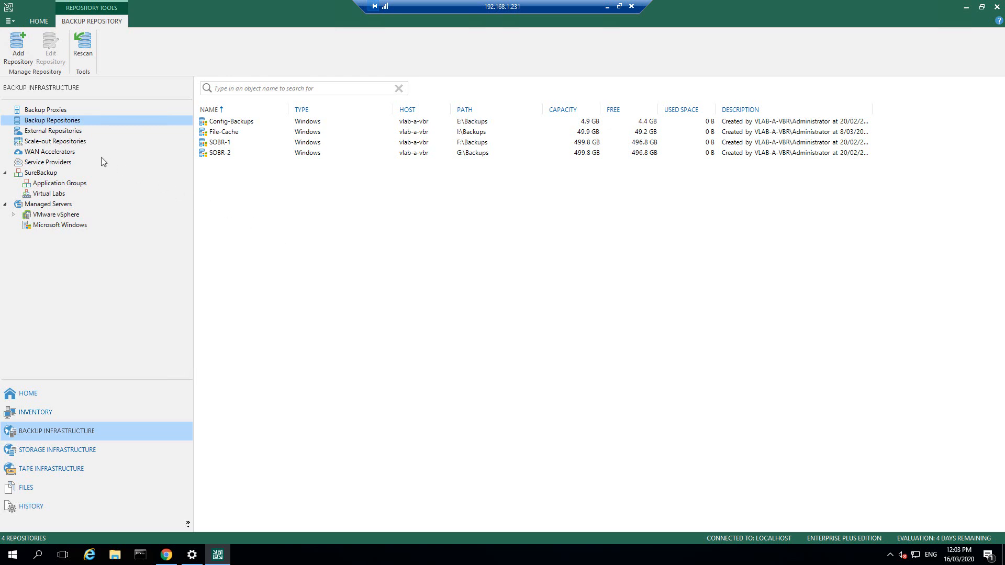
{"action": "left_click", "coordinate": [67, 146]}
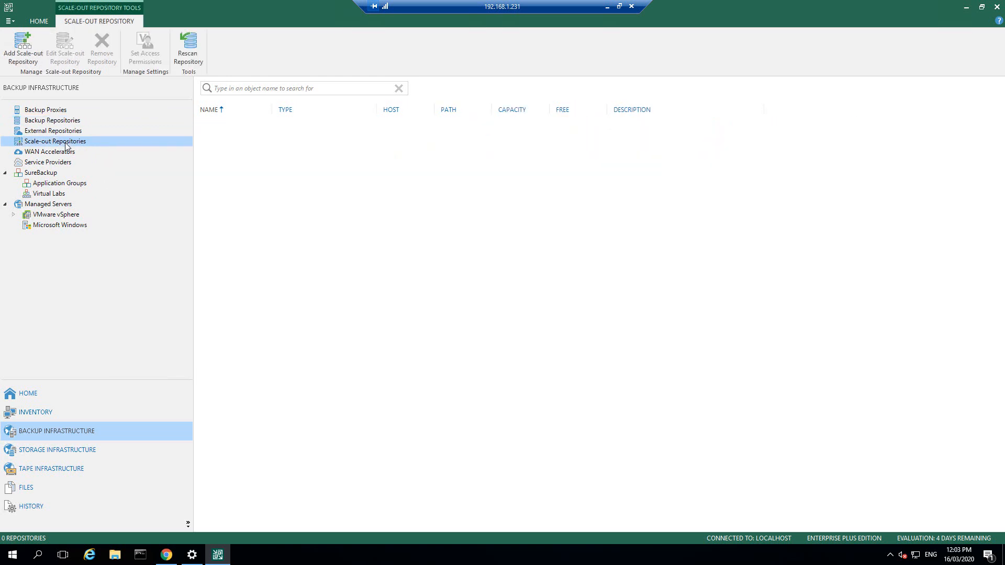
Step: Create a new scale-out backup repository named SOBR and continue to the performance tier
{"action": "right_click", "coordinate": [66, 145]}
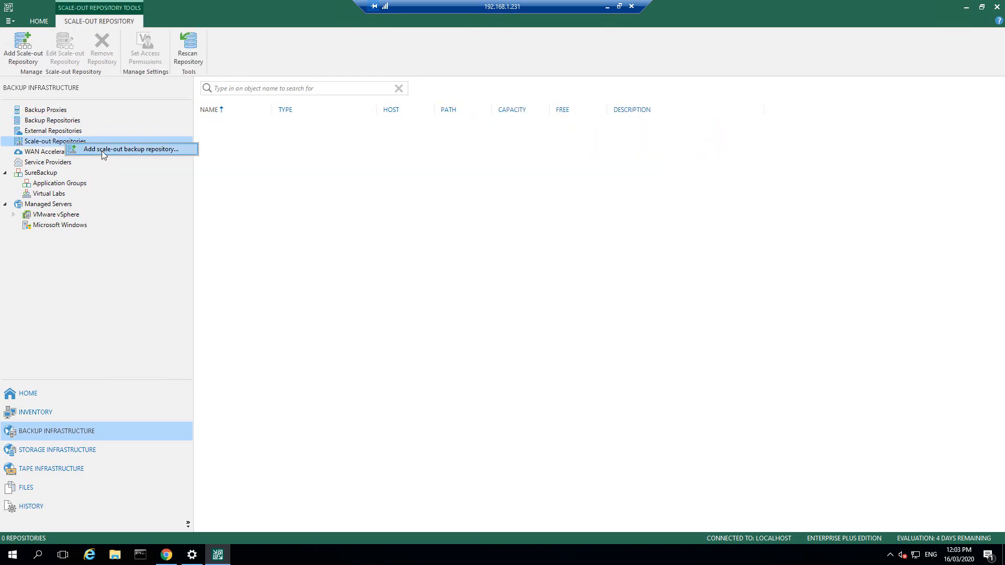
{"action": "left_click", "coordinate": [102, 151]}
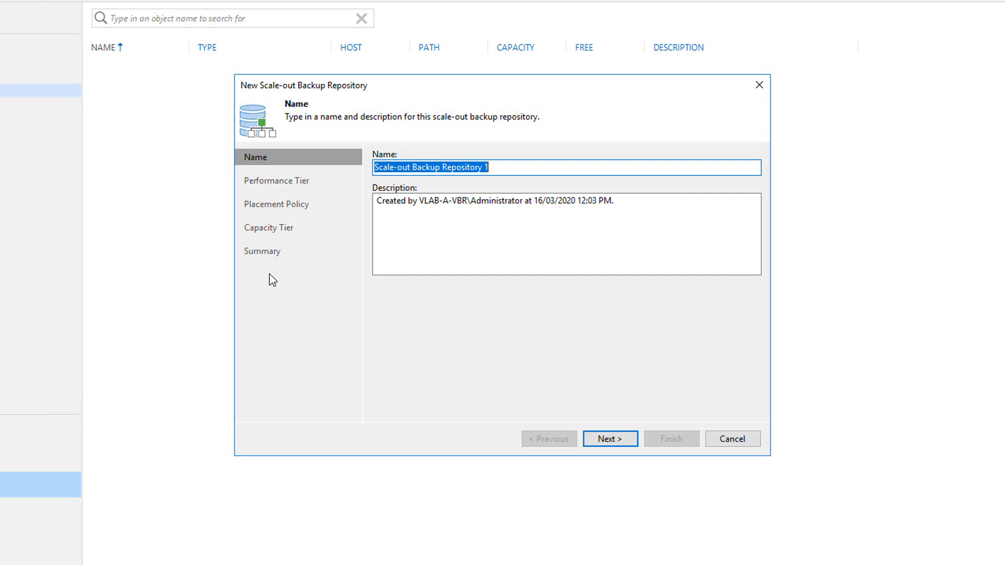
{"action": "type", "text": "SOBR"}
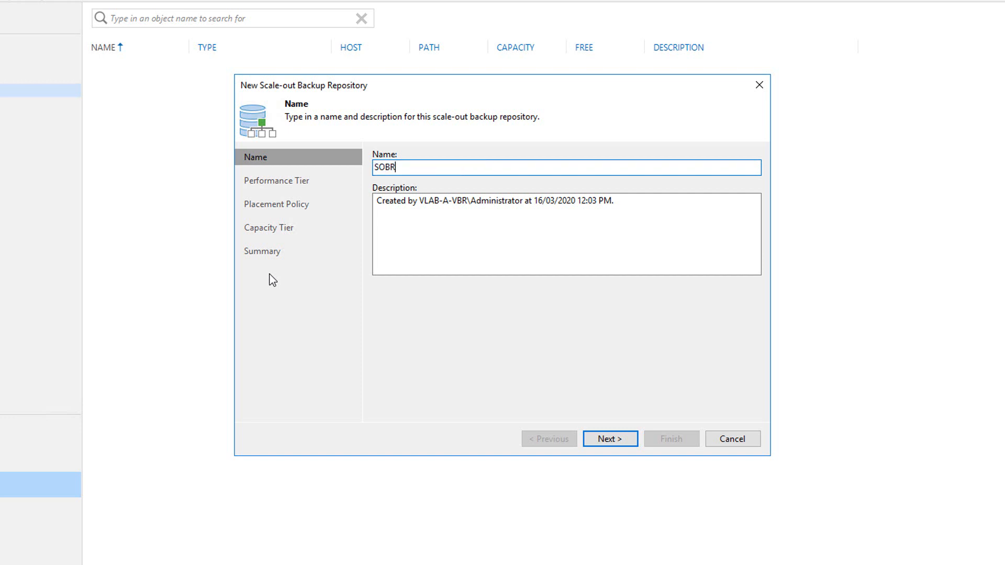
{"action": "left_click", "coordinate": [613, 440]}
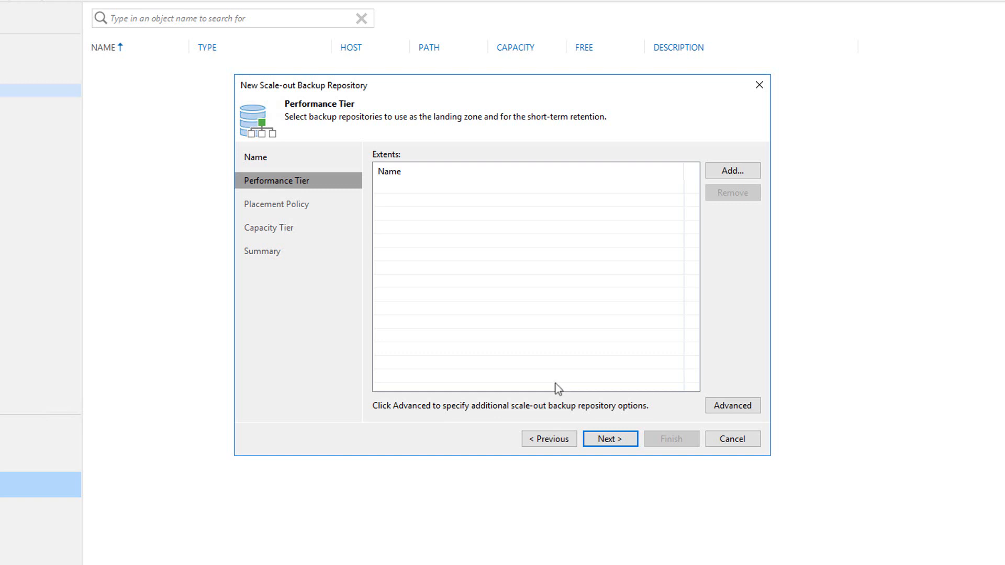
Step: Add SOBR-1 and SOBR-2 as performance tier extents and accept the per-VM advanced option
{"action": "left_click", "coordinate": [730, 175]}
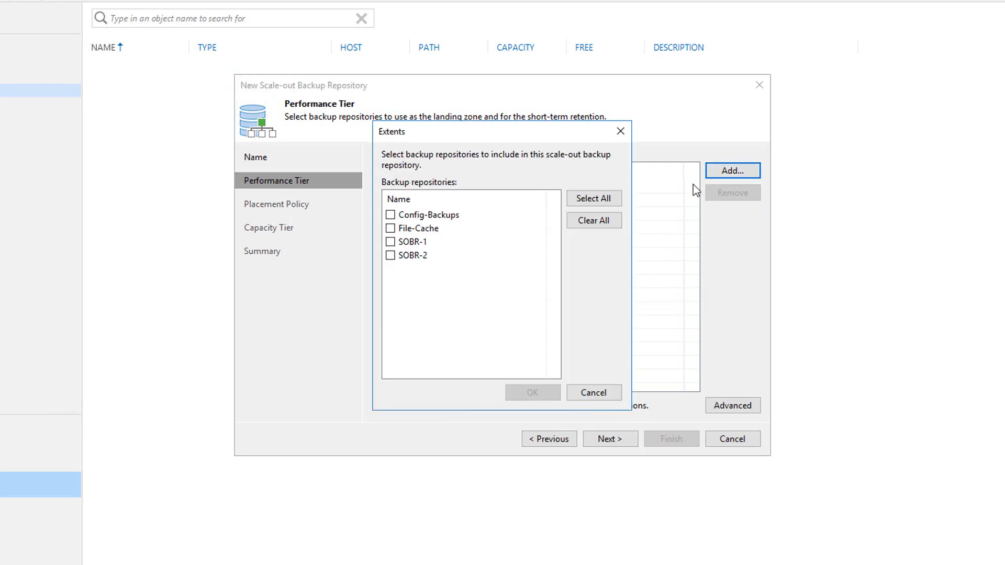
{"action": "left_click", "coordinate": [391, 241]}
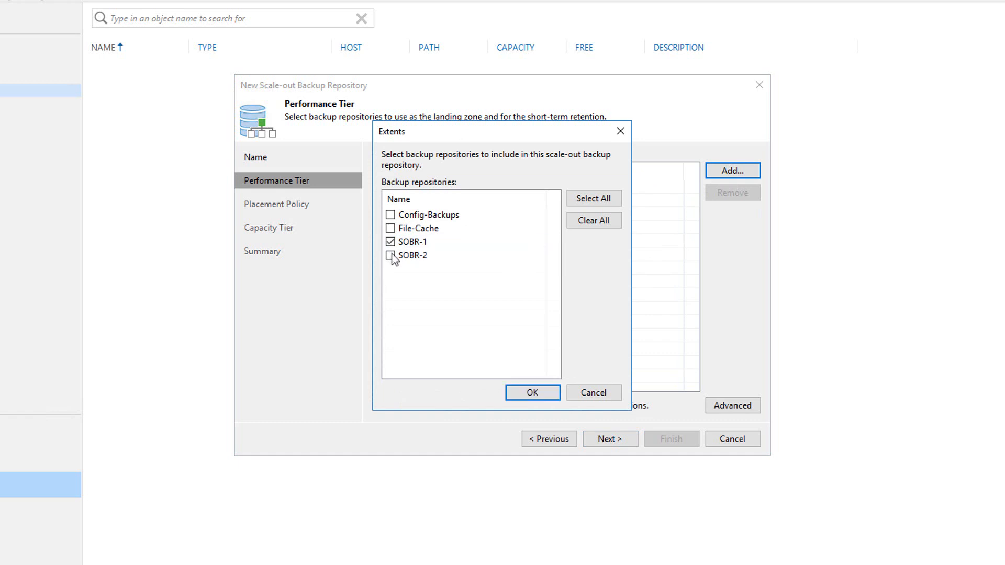
{"action": "left_click", "coordinate": [391, 255]}
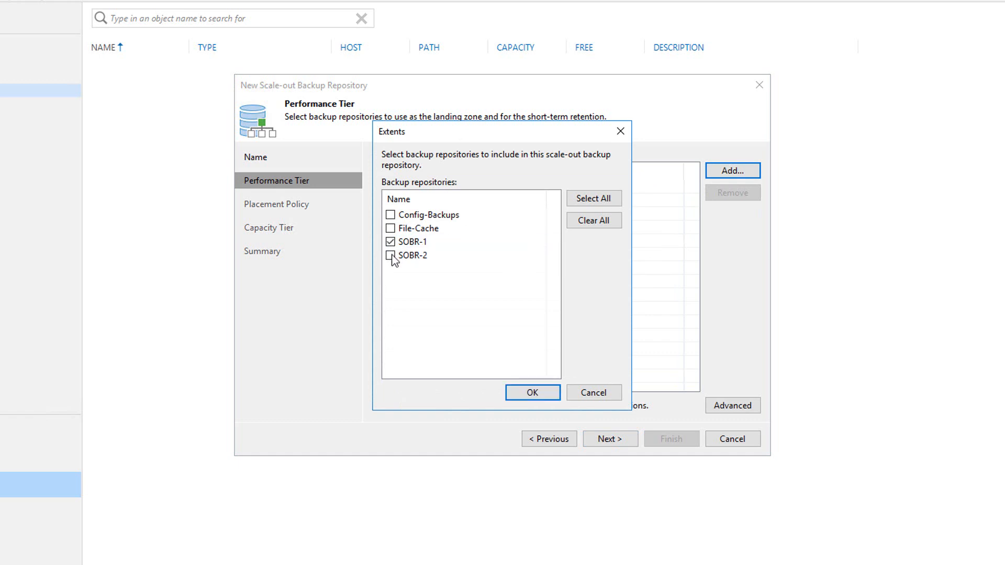
{"action": "left_click", "coordinate": [533, 394]}
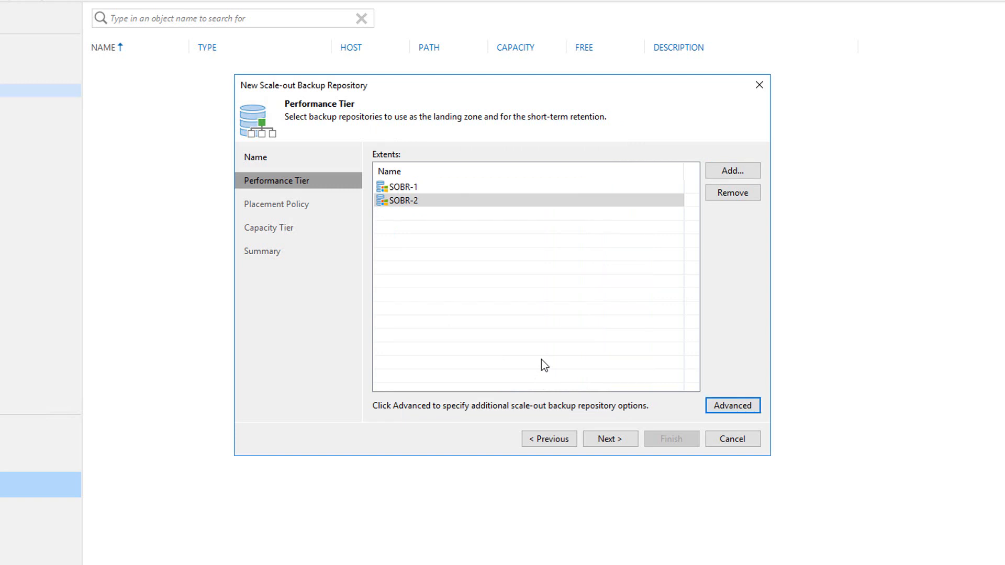
{"action": "left_click", "coordinate": [732, 409]}
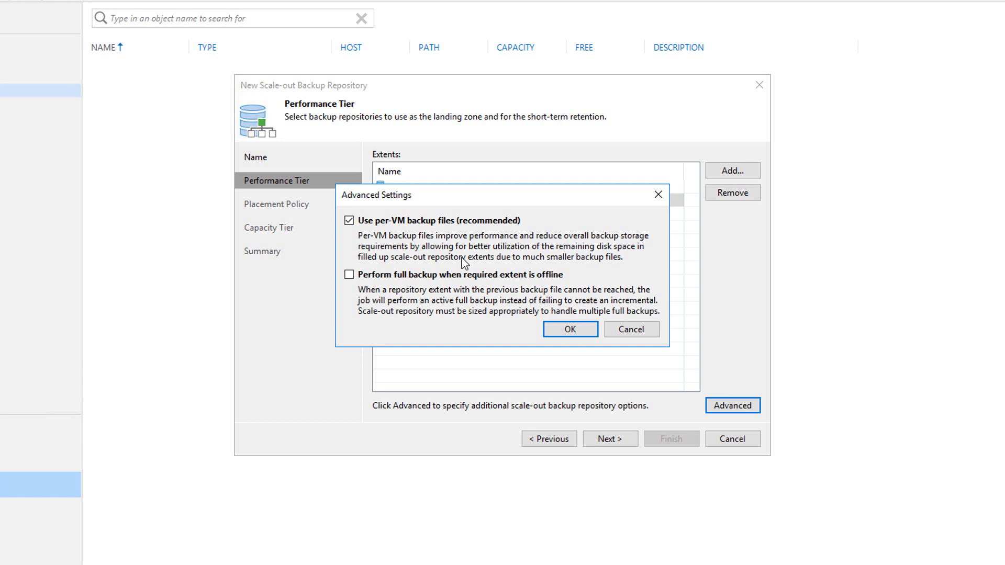
{"action": "left_click", "coordinate": [571, 330]}
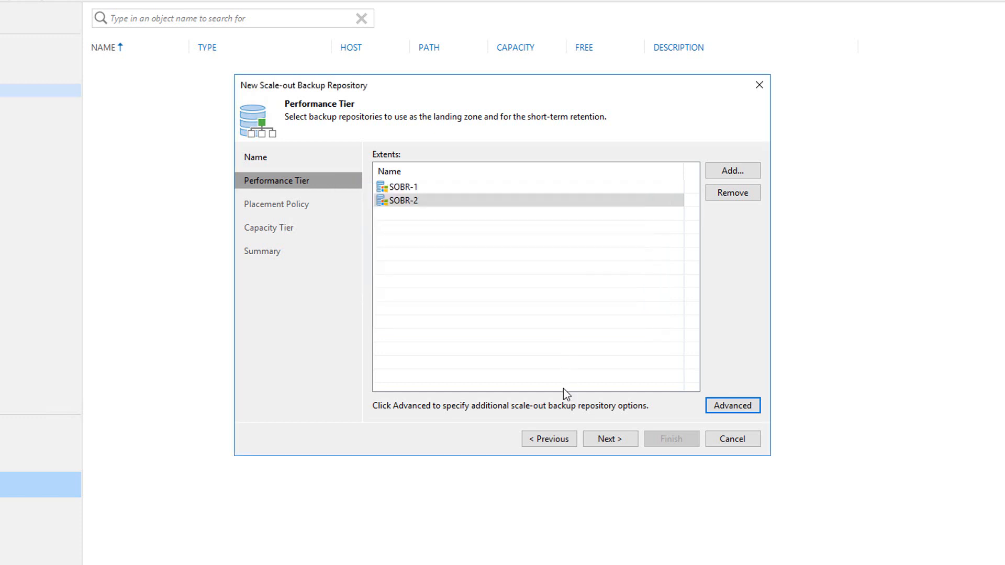
Step: Keep the data locality placement policy, skip the capacity tier, and apply to create SOBR
{"action": "left_click", "coordinate": [612, 440]}
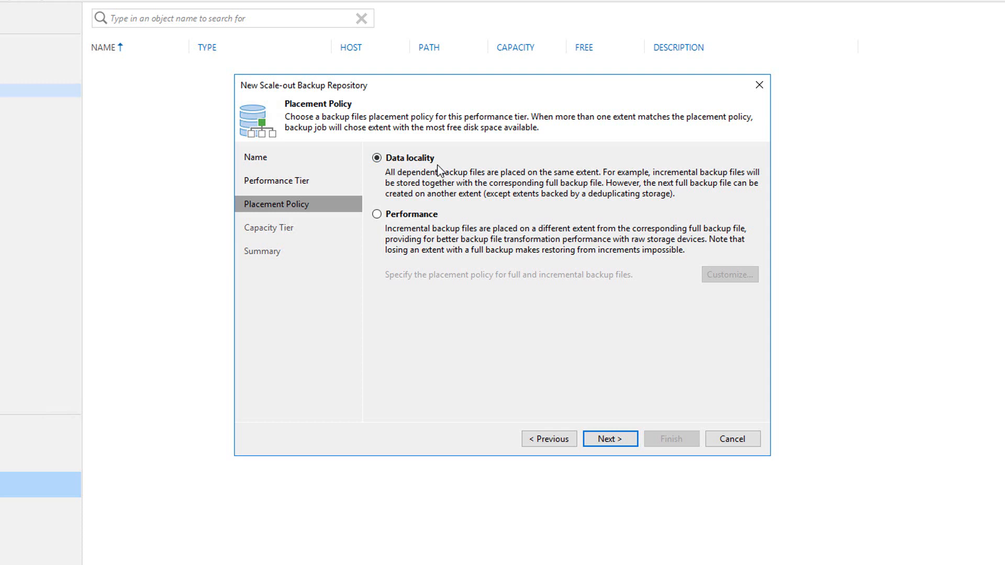
{"action": "left_click", "coordinate": [615, 438]}
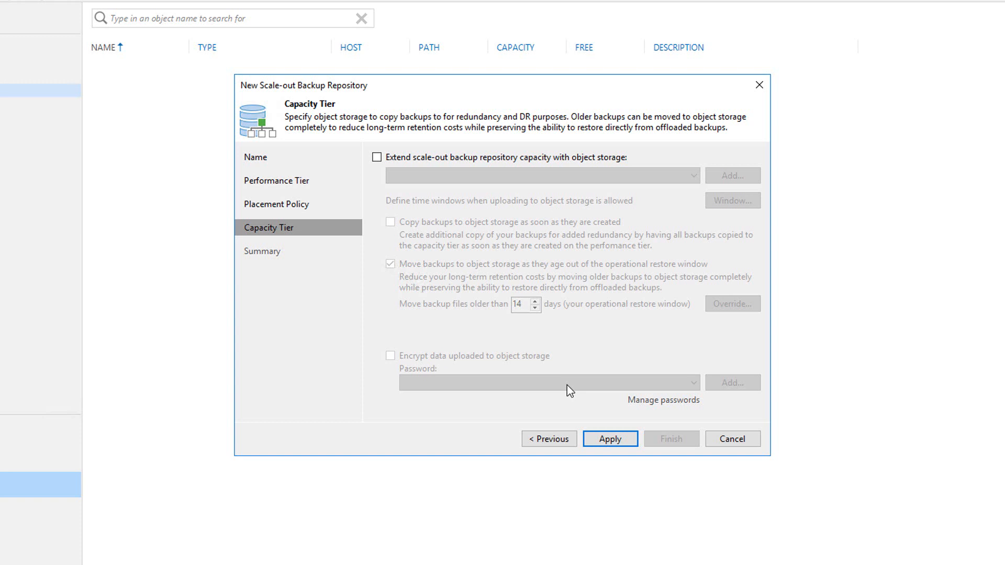
{"action": "left_click", "coordinate": [608, 440]}
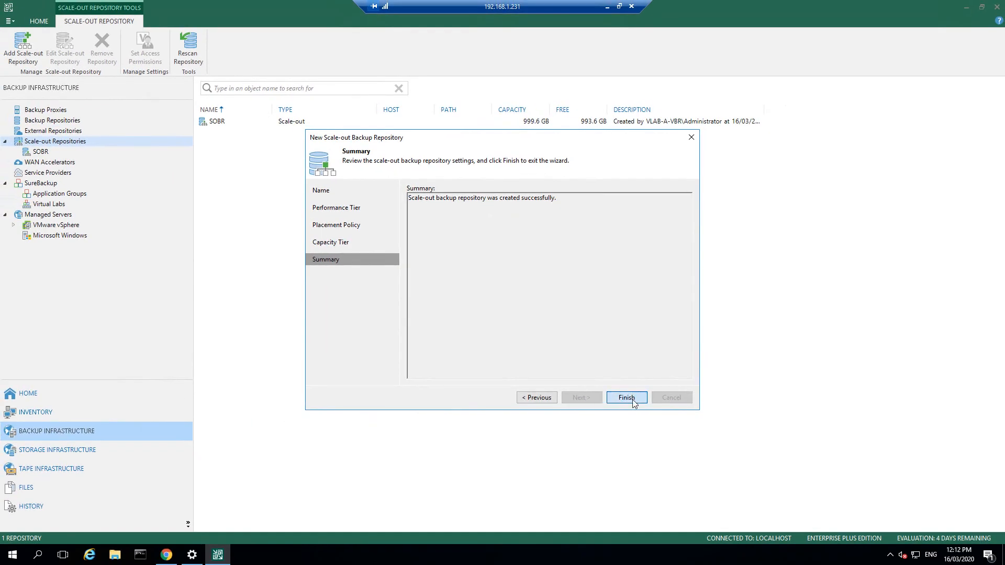
Step: Finish the New Scale-out Backup Repository wizard on its Summary page
{"action": "left_click", "coordinate": [627, 398]}
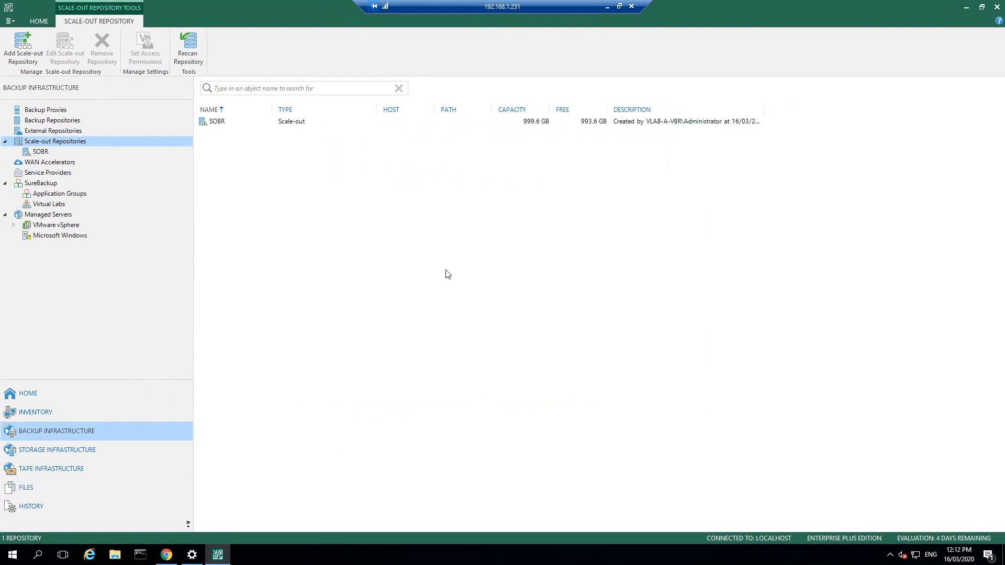
Step: From Backup Repositories, start adding an S3 Compatible object storage repository
{"action": "left_click", "coordinate": [52, 121]}
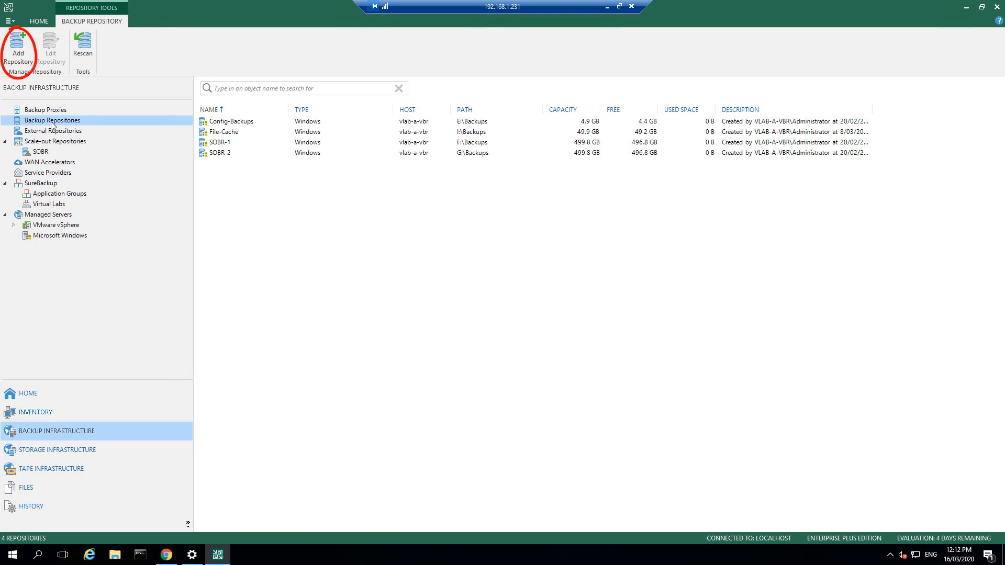
{"action": "left_click", "coordinate": [18, 49]}
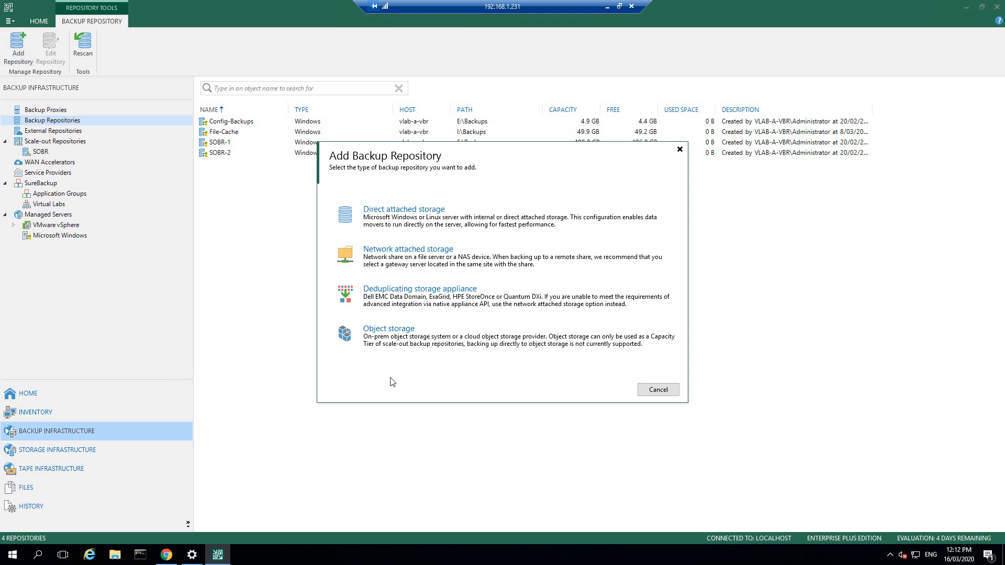
{"action": "left_click", "coordinate": [414, 349]}
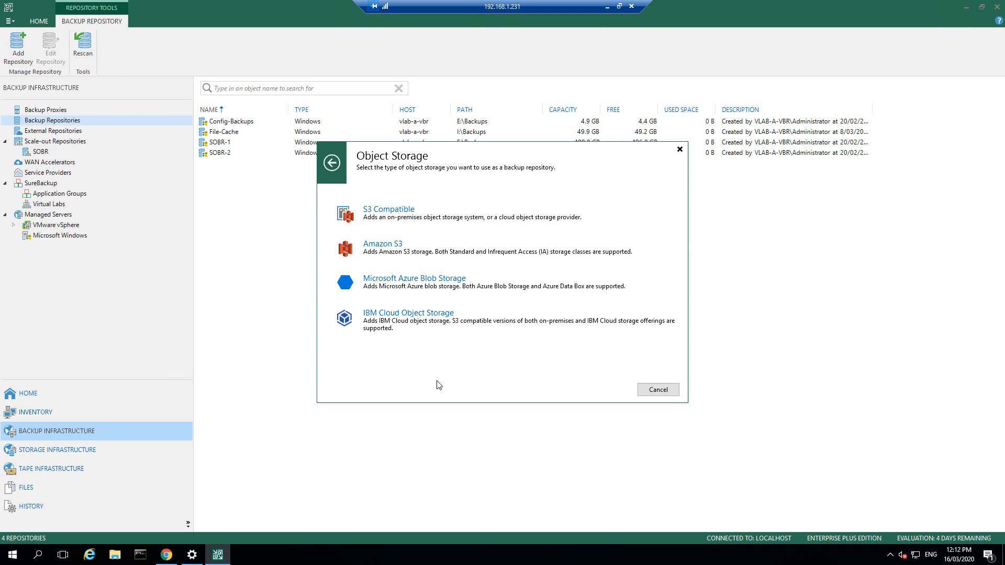
{"action": "left_click", "coordinate": [387, 228]}
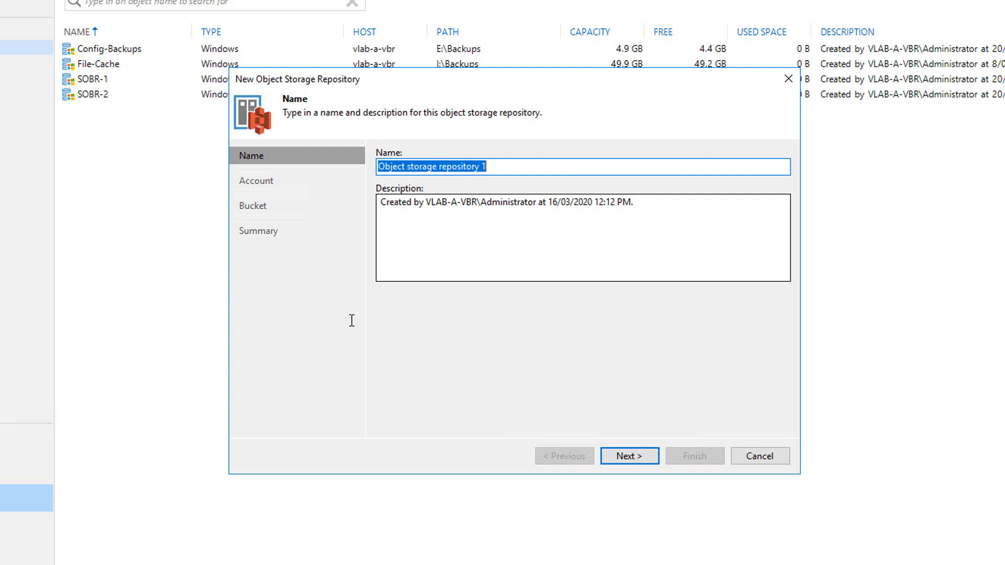
Step: Name the repository veeam-vm-archive, with service point minio.vmlab.local:9000 and region vmlab-a
{"action": "type", "text": "veeam-vm-archive"}
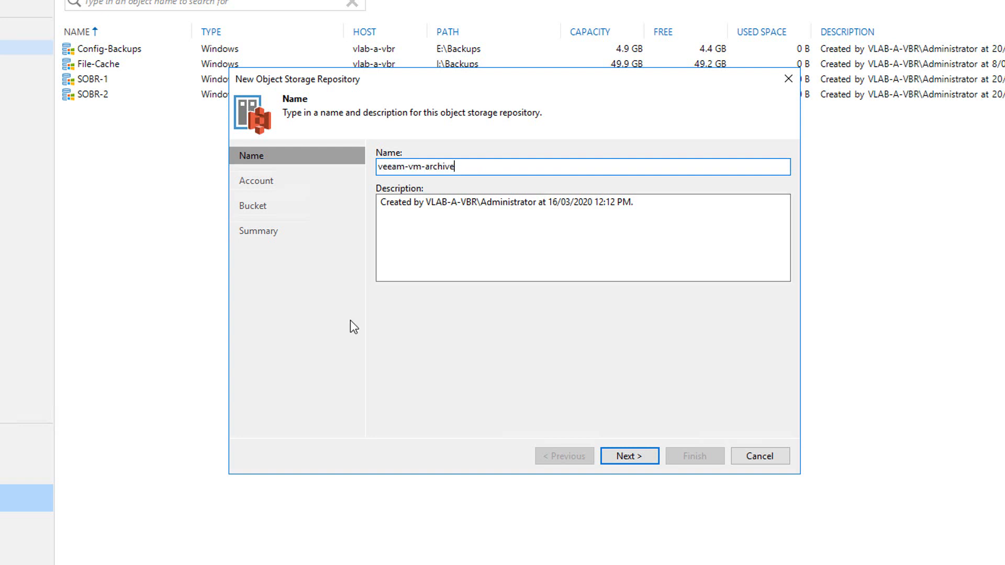
{"action": "left_click", "coordinate": [633, 457]}
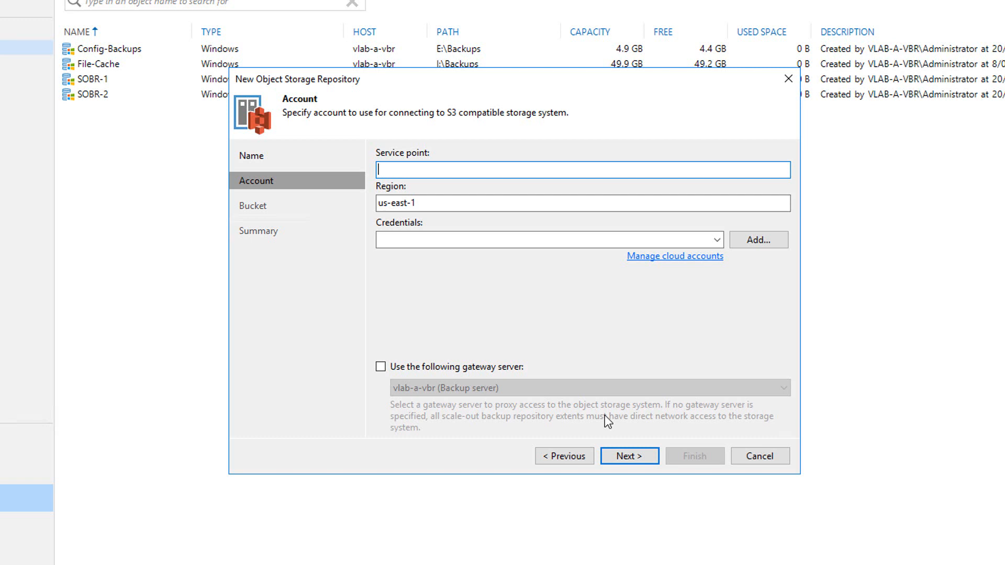
{"action": "type", "text": "minio.vmlab.local:9000"}
{"action": "key", "text": "Tab"}
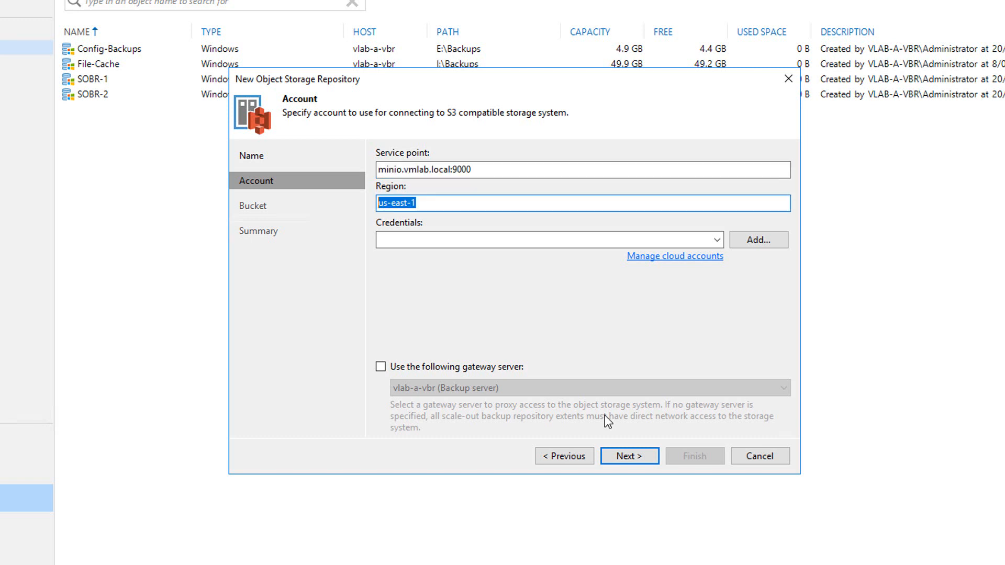
{"action": "type", "text": "vmlab-a"}
Step: Add new storage credentials with the access and secret keys, then connect, accepting the untrusted certificate
{"action": "left_click", "coordinate": [757, 240]}
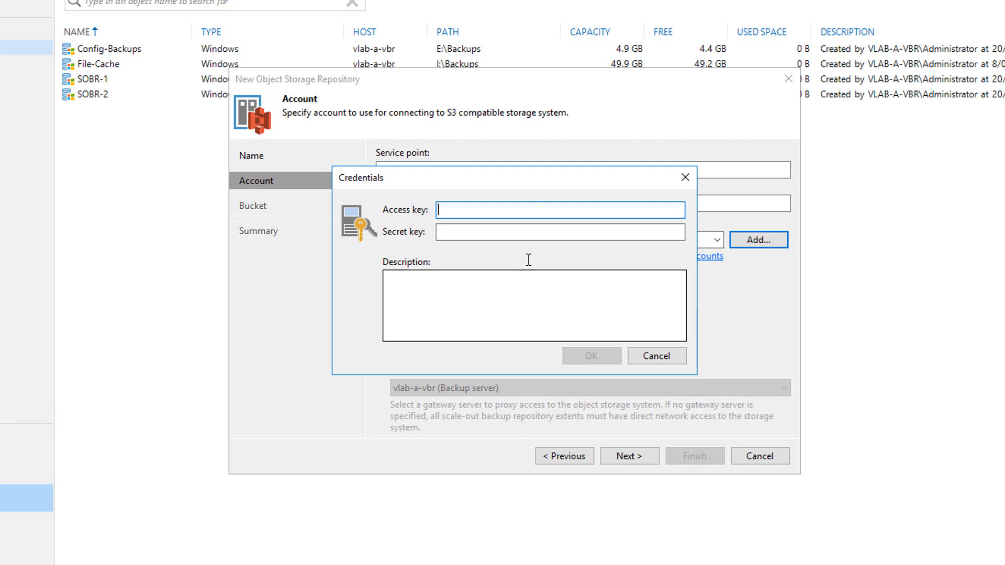
{"action": "type", "text": "minioadmin"}
{"action": "key", "text": "Tab"}
{"action": "type", "text": "minioadmin1"}
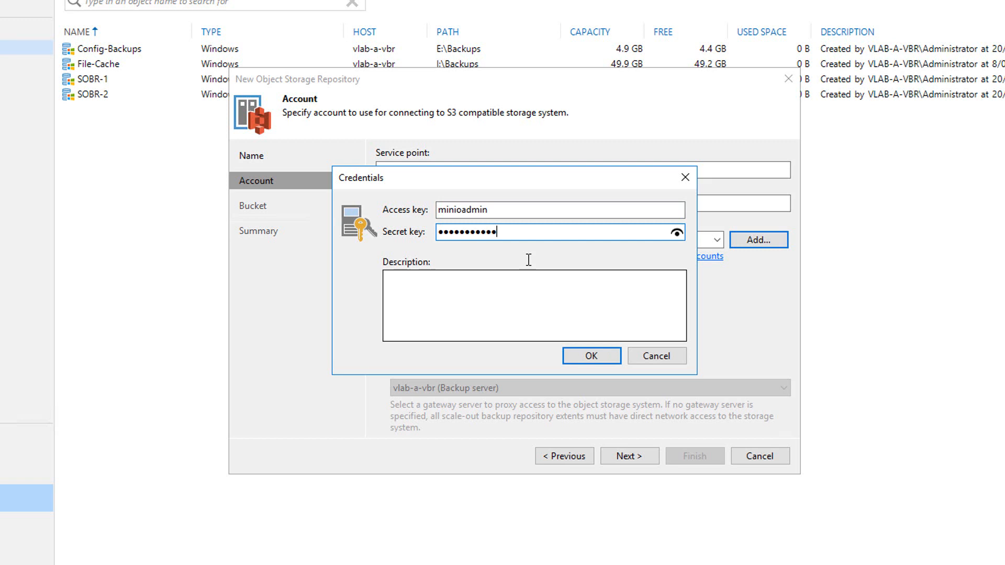
{"action": "left_click", "coordinate": [592, 354]}
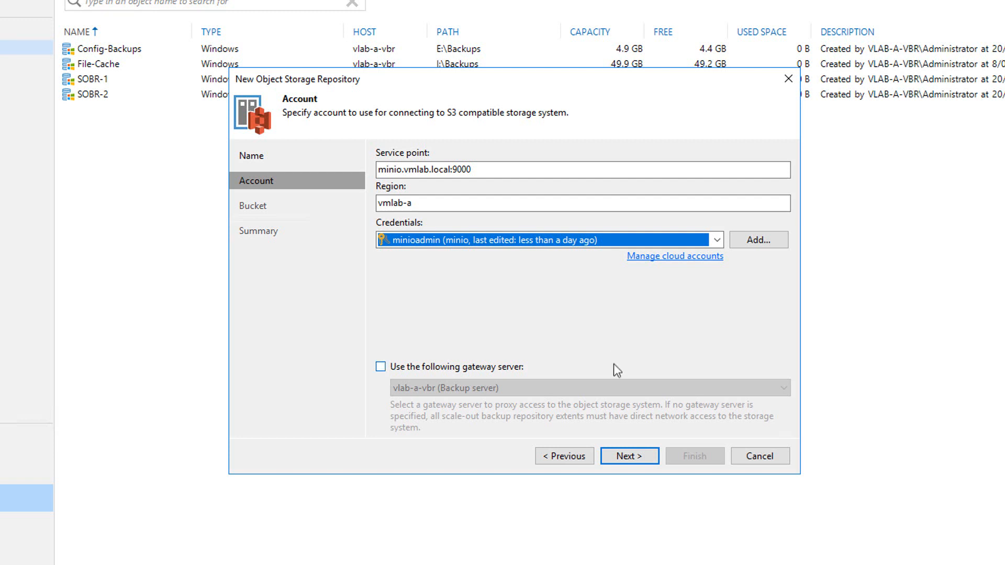
{"action": "left_click", "coordinate": [626, 457]}
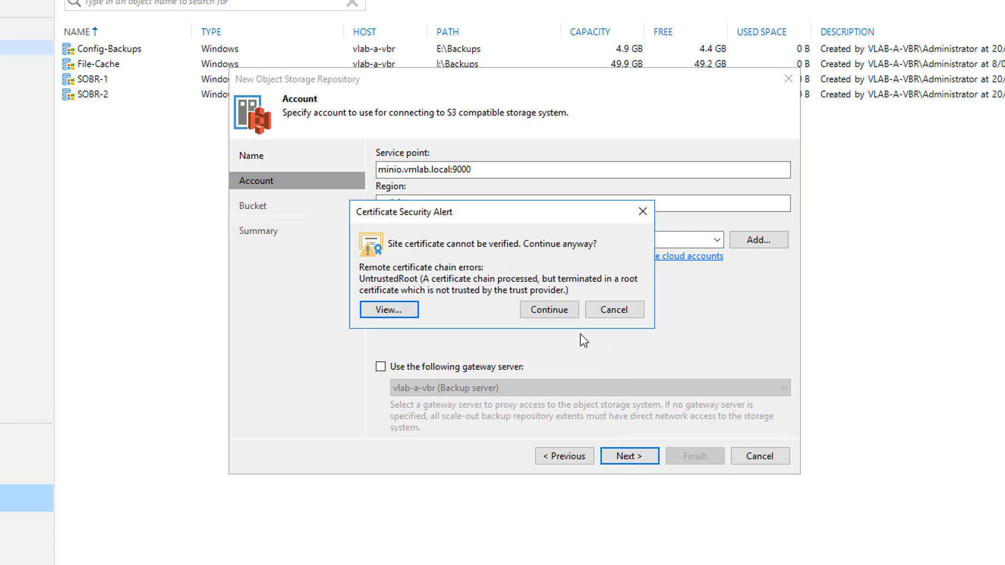
{"action": "left_click", "coordinate": [558, 314]}
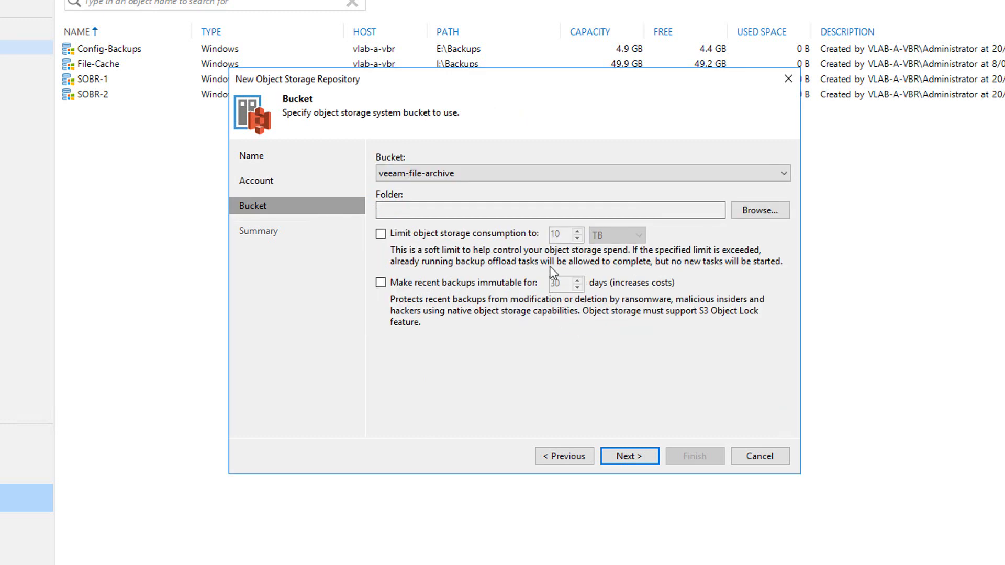
Step: Store the repository in a new 'archive' folder of the veeam-vm-archive bucket
{"action": "left_click", "coordinate": [538, 169]}
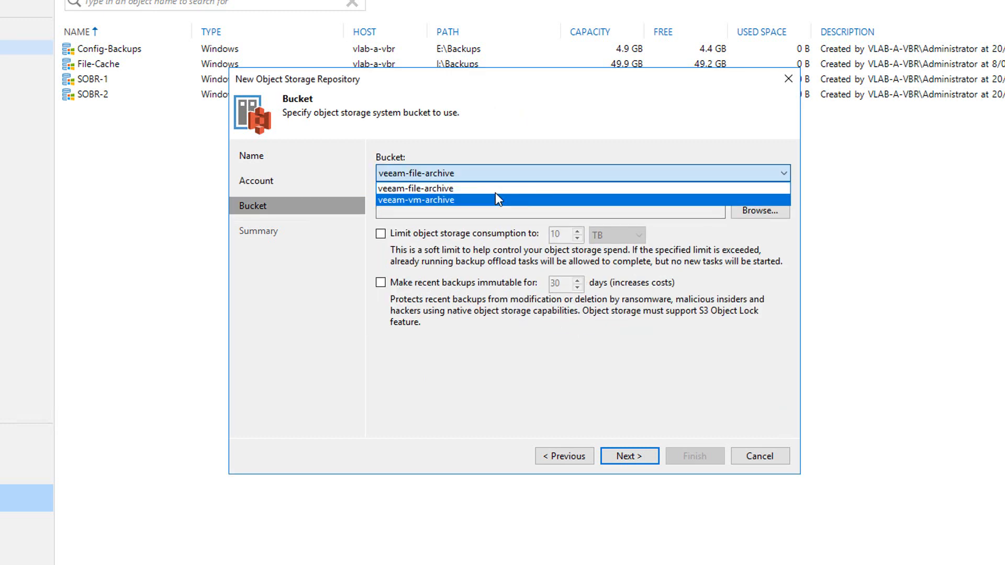
{"action": "left_click", "coordinate": [464, 200]}
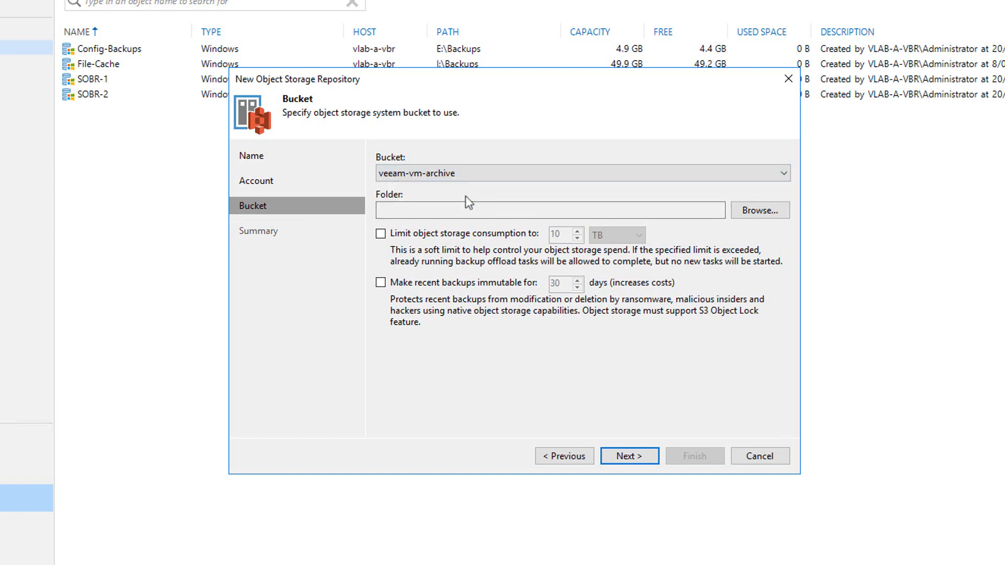
{"action": "left_click", "coordinate": [762, 210]}
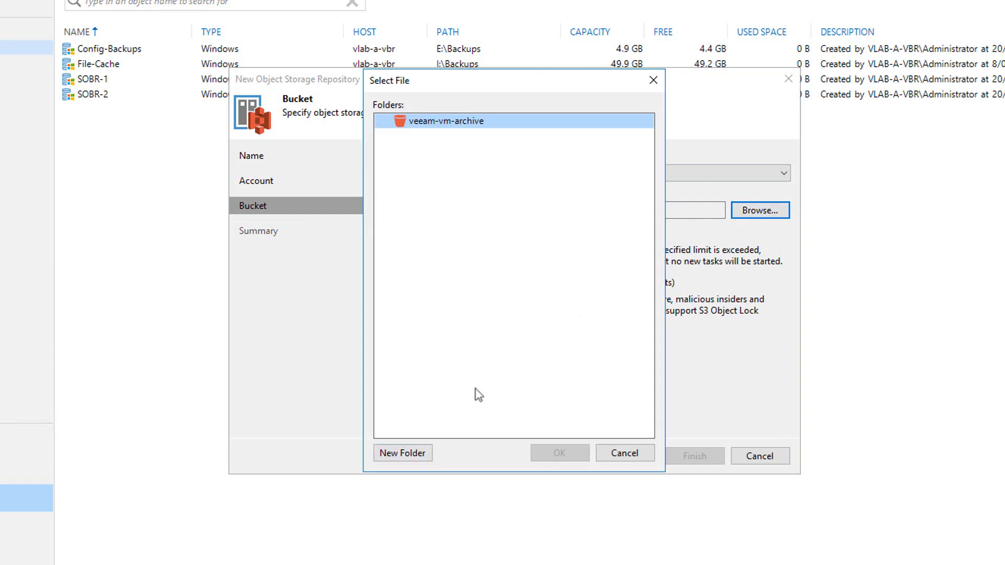
{"action": "left_click", "coordinate": [405, 454]}
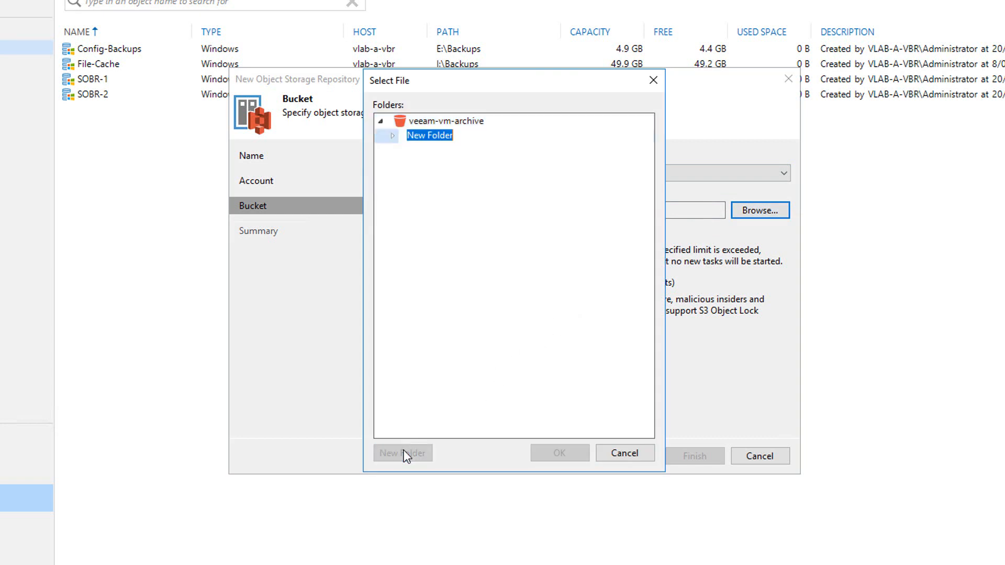
{"action": "type", "text": "archive"}
{"action": "key", "text": "Return"}
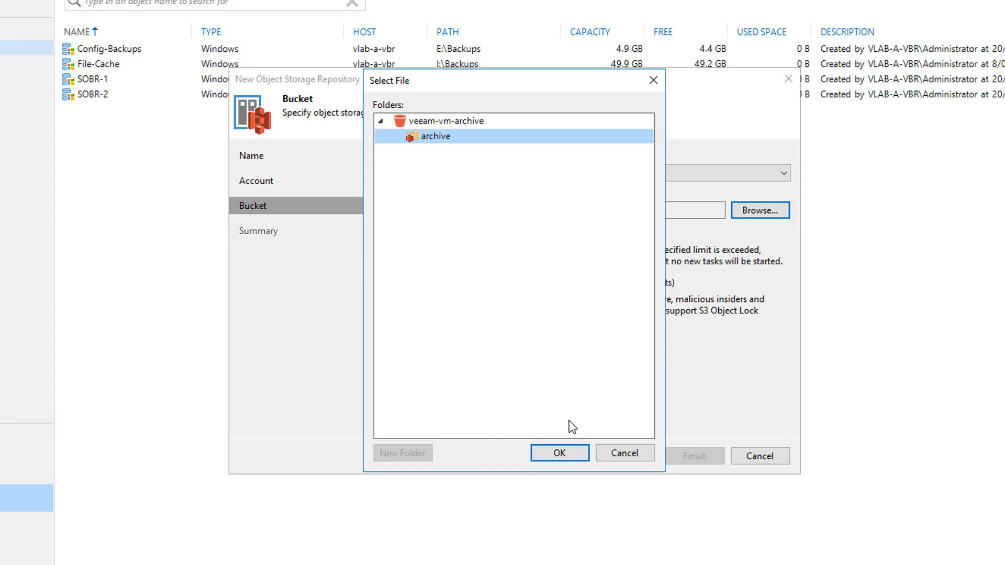
{"action": "left_click", "coordinate": [558, 453]}
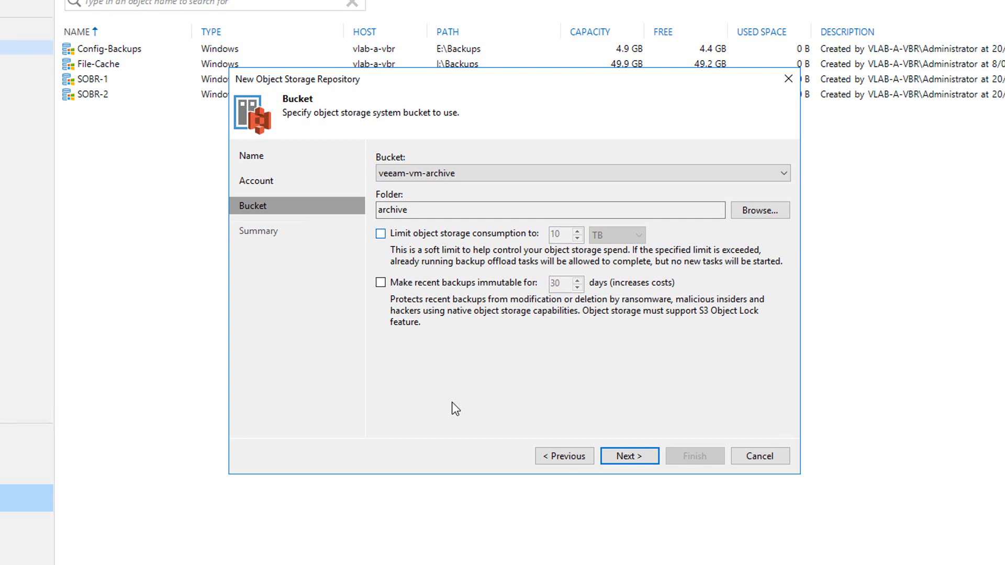
Step: Leave the consumption limit off and make recent backups immutable for 30 days
{"action": "left_click", "coordinate": [381, 233]}
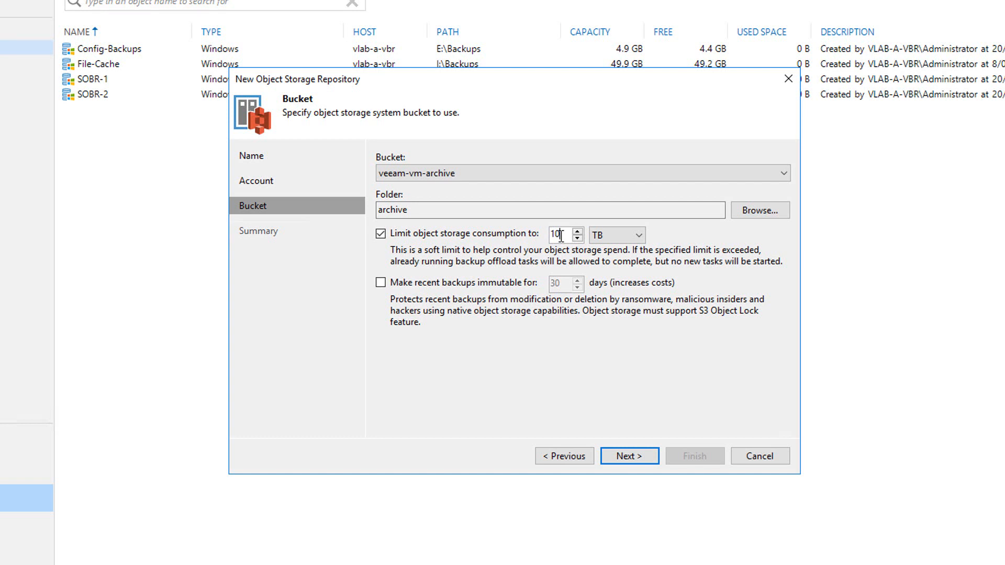
{"action": "left_click", "coordinate": [639, 236]}
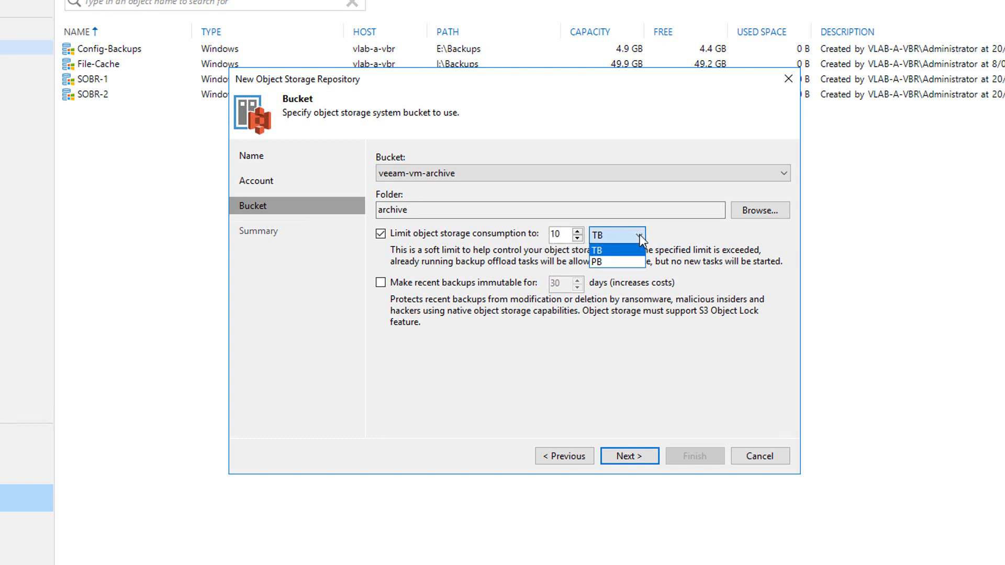
{"action": "left_click", "coordinate": [641, 238]}
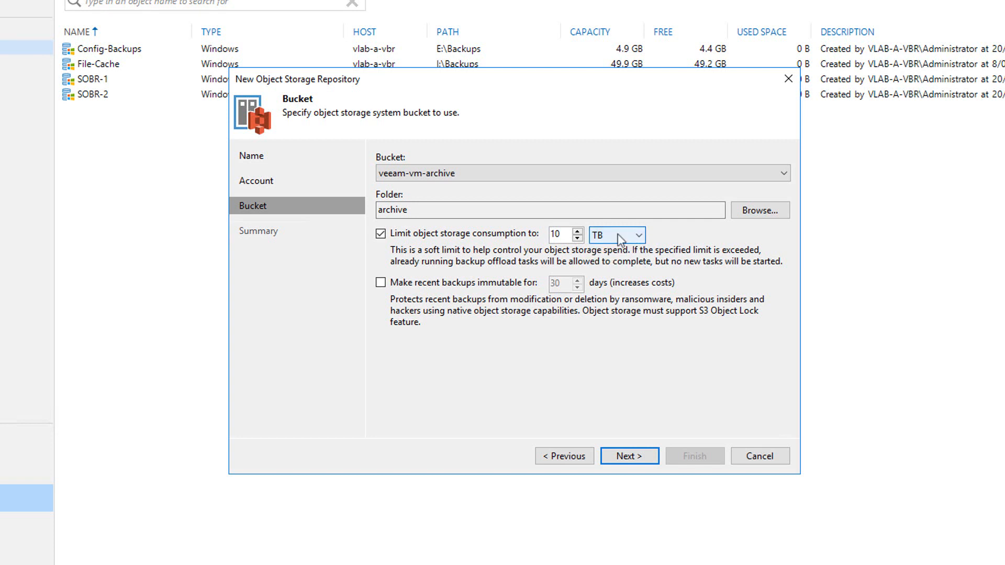
{"action": "left_click", "coordinate": [381, 234]}
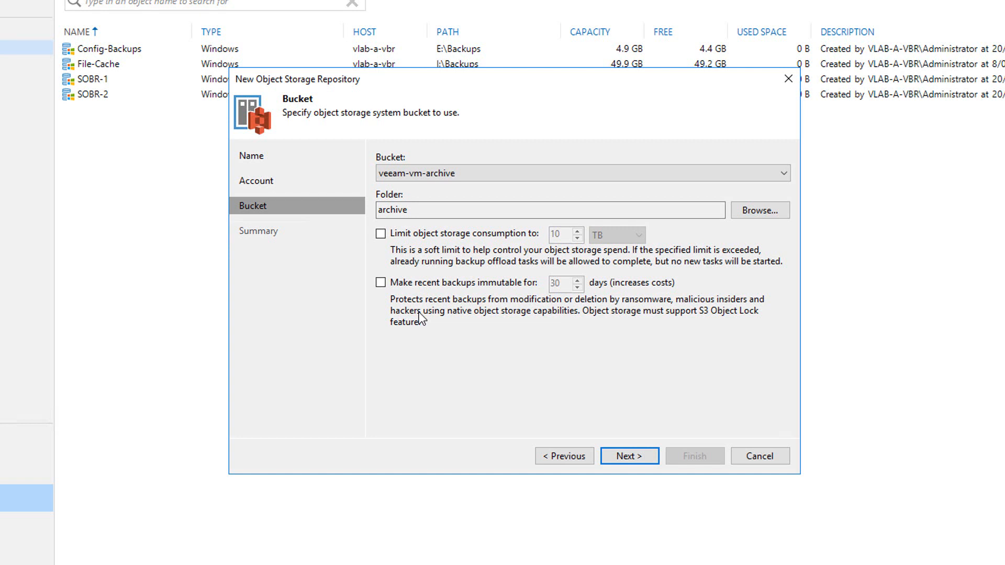
{"action": "left_click", "coordinate": [381, 283]}
{"action": "left_click", "coordinate": [564, 284]}
Step: Turn immutability back off and finish creating the veeam-vm-archive repository
{"action": "left_click", "coordinate": [381, 282]}
{"action": "left_click", "coordinate": [629, 456]}
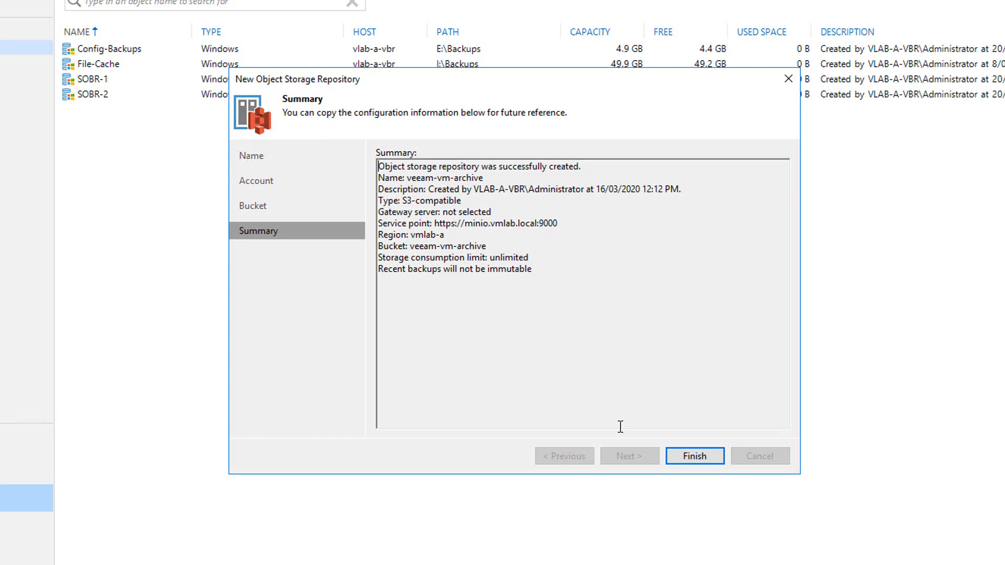
{"action": "left_click", "coordinate": [695, 457]}
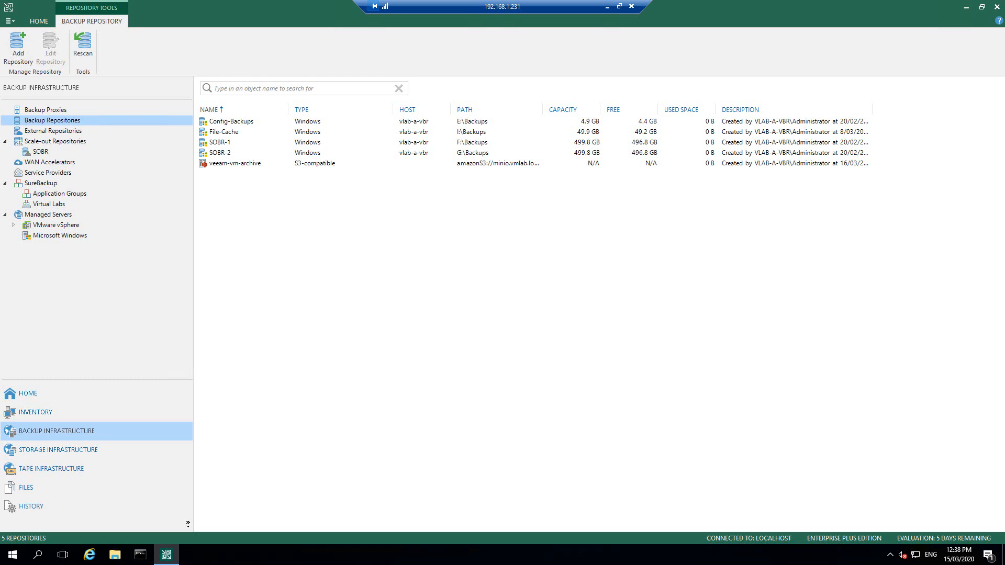
Step: Start a new S3-compatible object storage repository named veeam-file-archive
{"action": "left_click", "coordinate": [27, 68]}
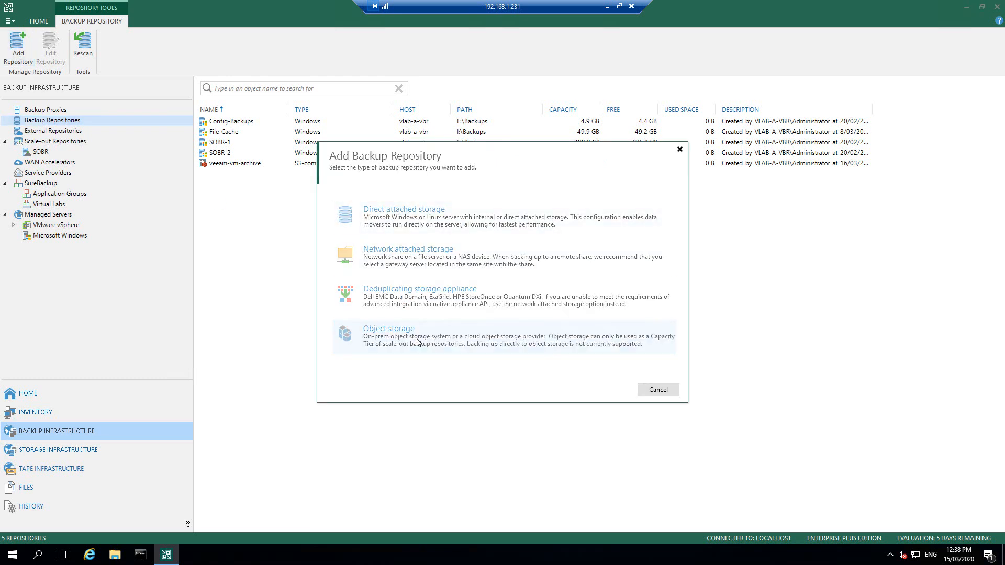
{"action": "left_click", "coordinate": [418, 342]}
{"action": "left_click", "coordinate": [420, 217]}
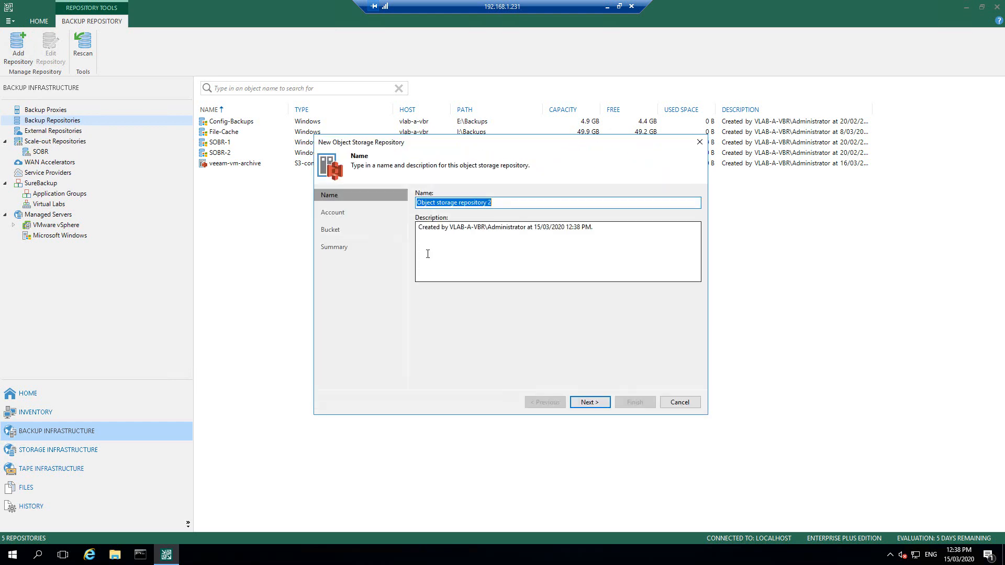
{"action": "type", "text": "veeam-file-archive"}
{"action": "left_click", "coordinate": [572, 406]}
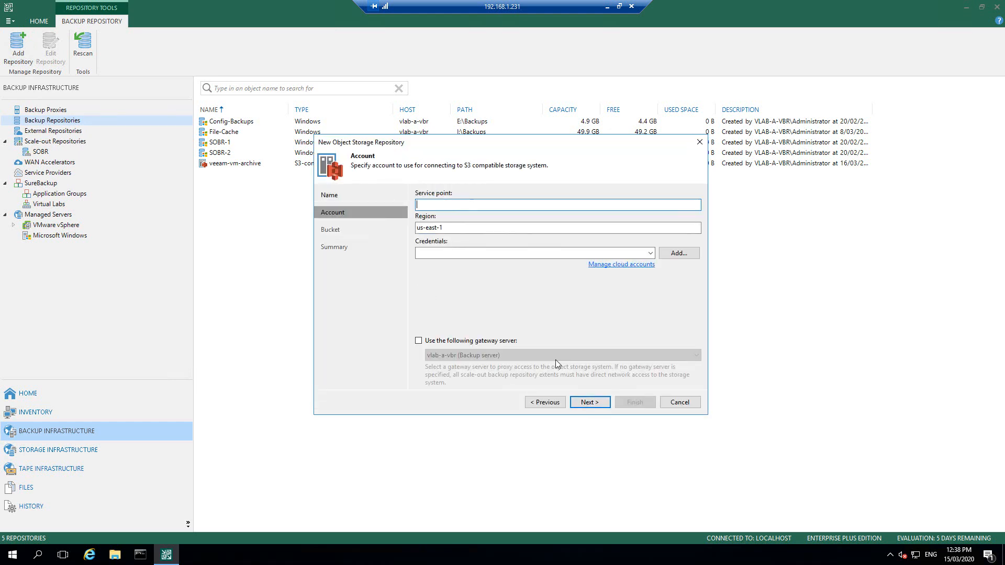
Step: Connect it to minio.vmlab.local:9000, region vmlab-a, using the stored MinIO credentials and accepting the certificate
{"action": "left_click", "coordinate": [442, 204]}
{"action": "type", "text": "minio.vmlab.local:9000"}
{"action": "key", "text": "Tab"}
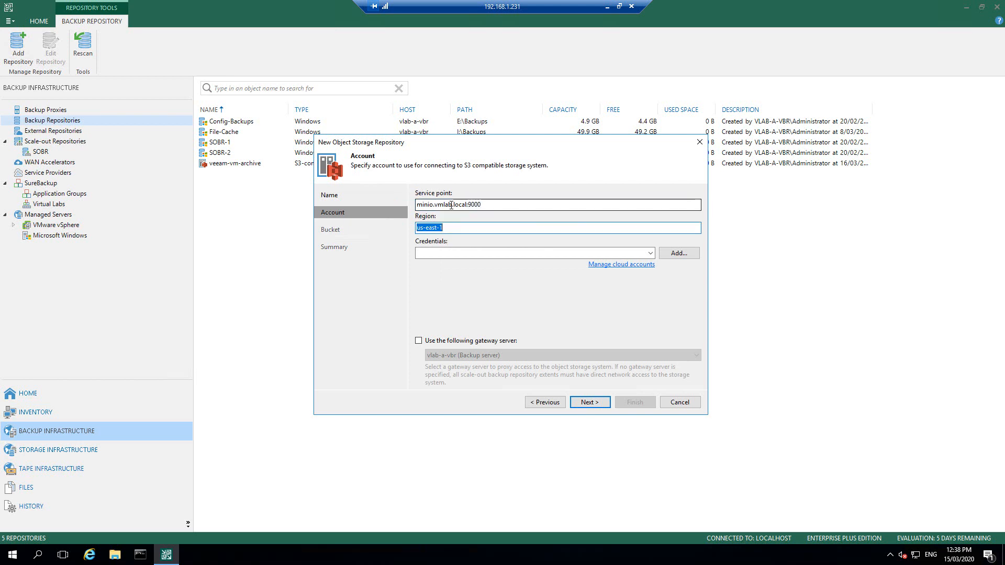
{"action": "type", "text": "vmlab-a"}
{"action": "key", "text": "Tab"}
{"action": "left_click", "coordinate": [480, 255]}
{"action": "left_click", "coordinate": [484, 265]}
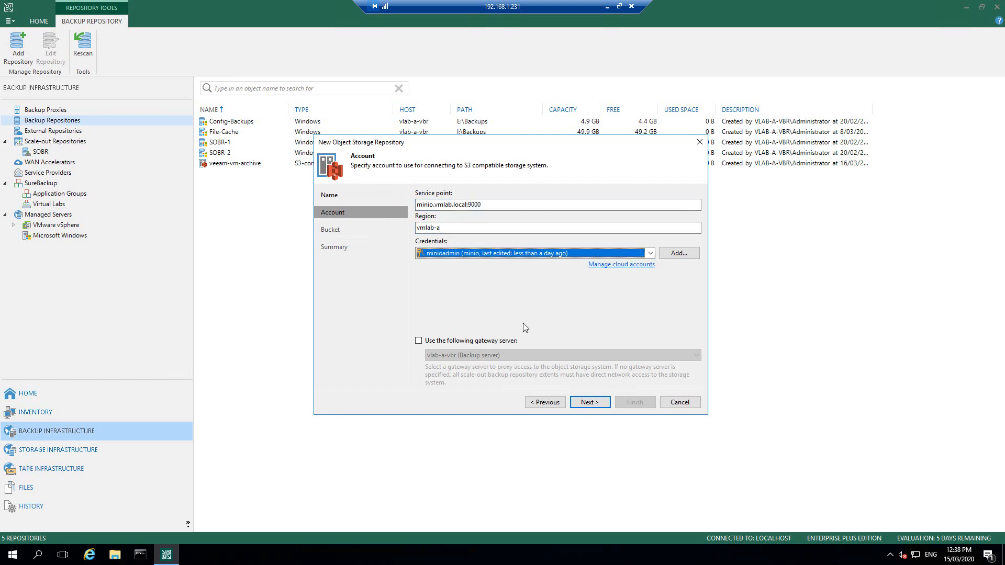
{"action": "left_click", "coordinate": [587, 402]}
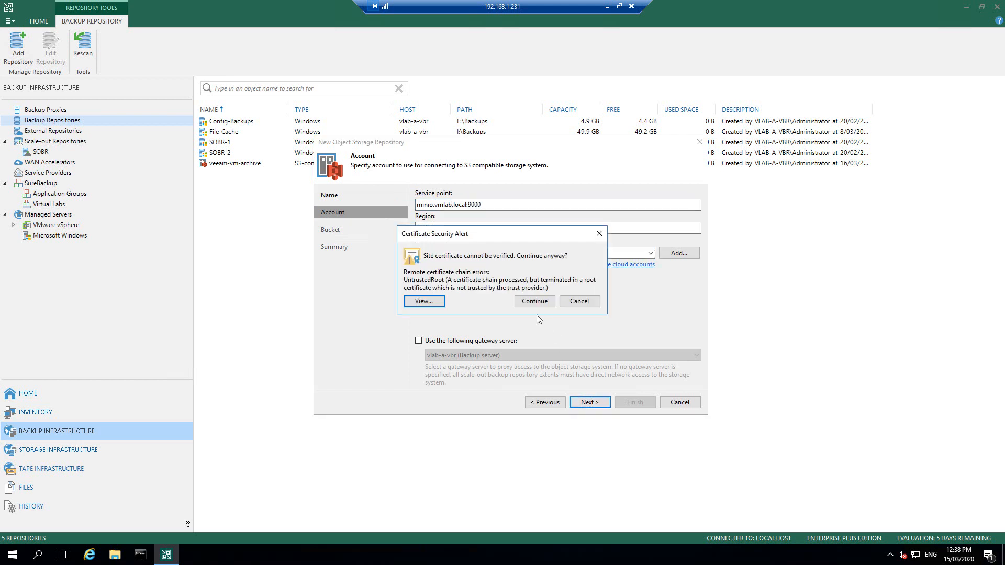
{"action": "left_click", "coordinate": [531, 299]}
Step: Use a new 'archive' folder in the veeam-file-archive bucket and finish the repository
{"action": "left_click", "coordinate": [680, 233]}
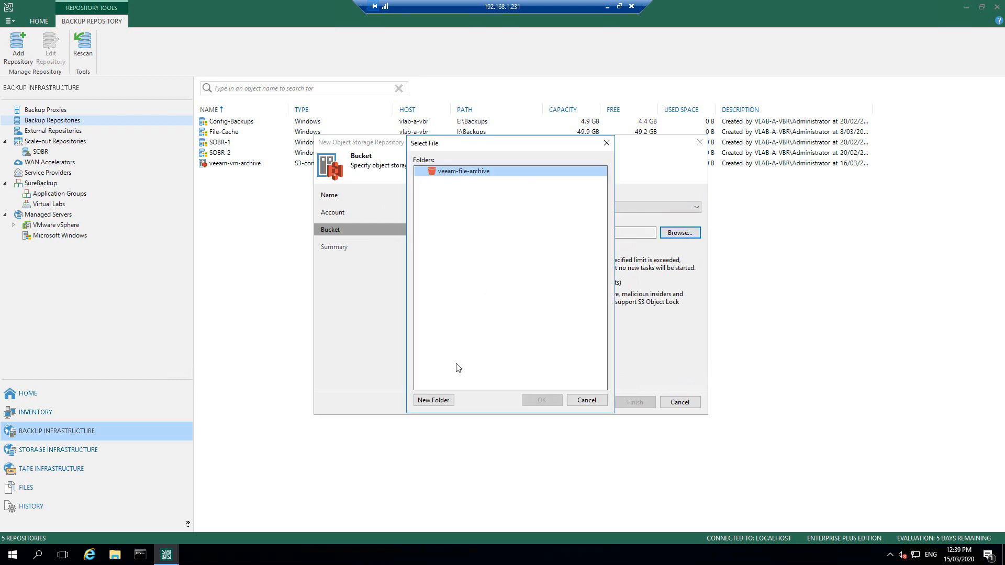
{"action": "left_click", "coordinate": [433, 400]}
{"action": "type", "text": "archive"}
{"action": "key", "text": "Return"}
{"action": "left_click", "coordinate": [456, 182]}
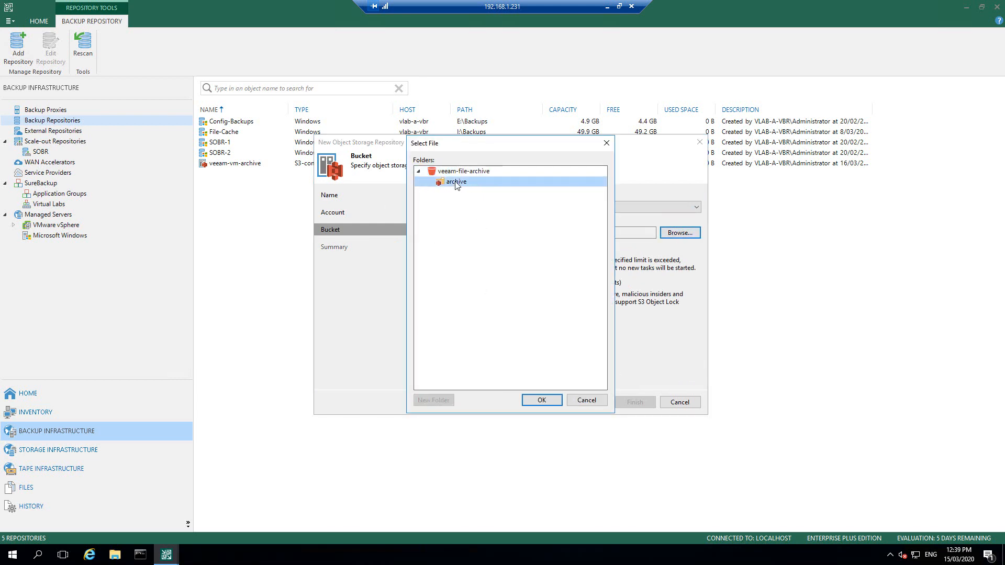
{"action": "left_click", "coordinate": [542, 400]}
{"action": "left_click", "coordinate": [590, 403]}
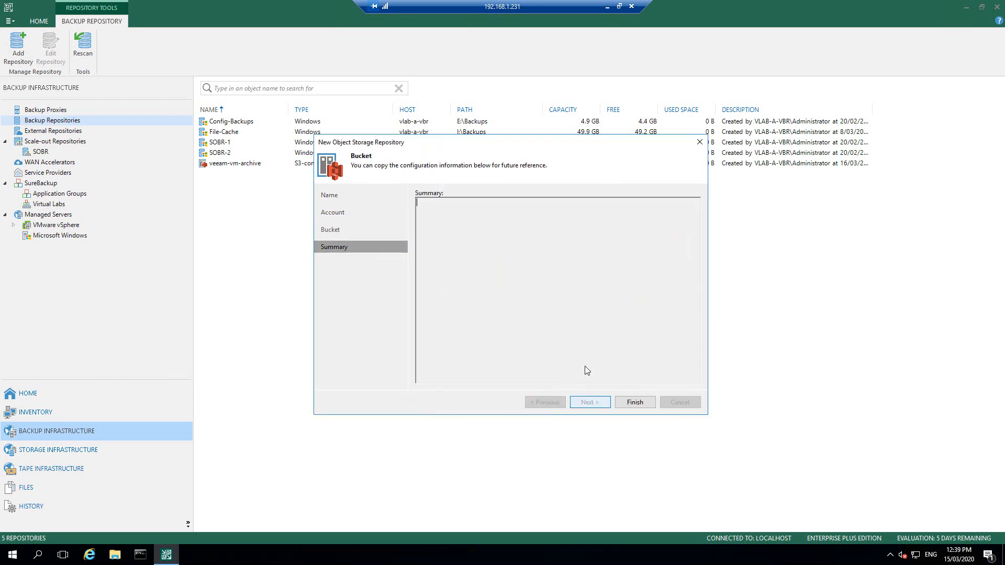
{"action": "left_click", "coordinate": [635, 402]}
{"action": "left_click", "coordinate": [635, 402]}
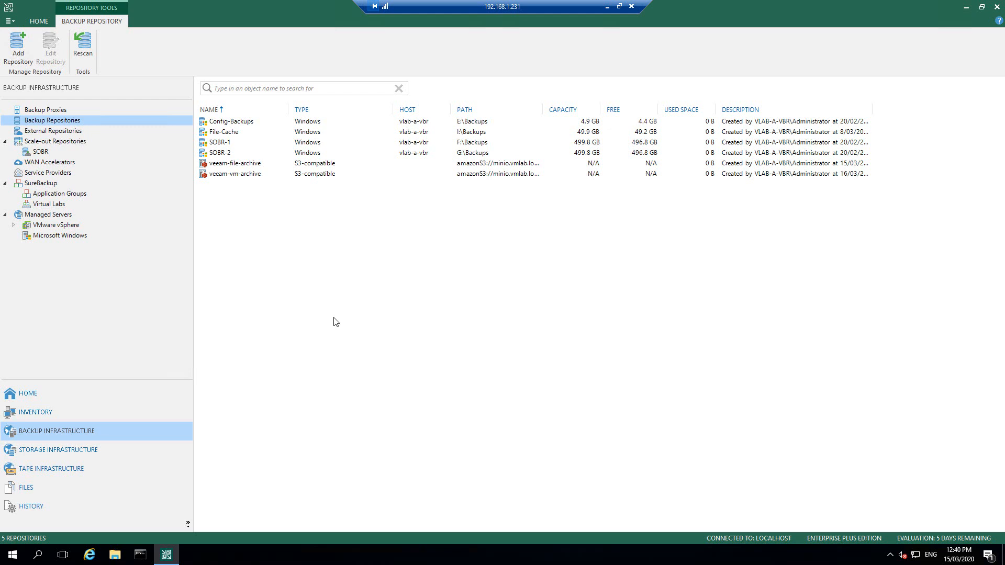
Step: Enable SOBR's capacity tier extension and select veeam-vm-archive as its object storage
{"action": "left_click", "coordinate": [40, 152]}
{"action": "right_click", "coordinate": [47, 152]}
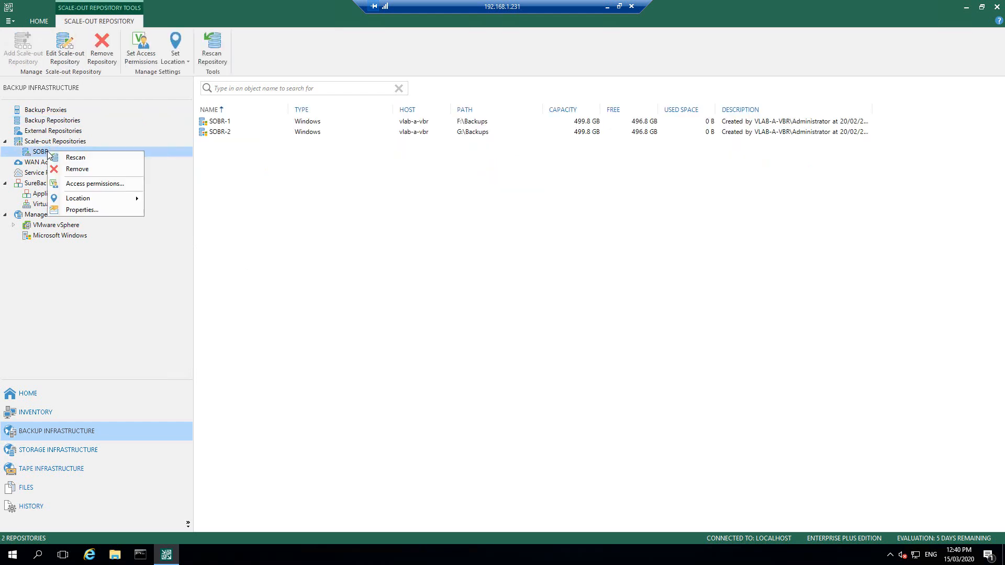
{"action": "left_click", "coordinate": [83, 210]}
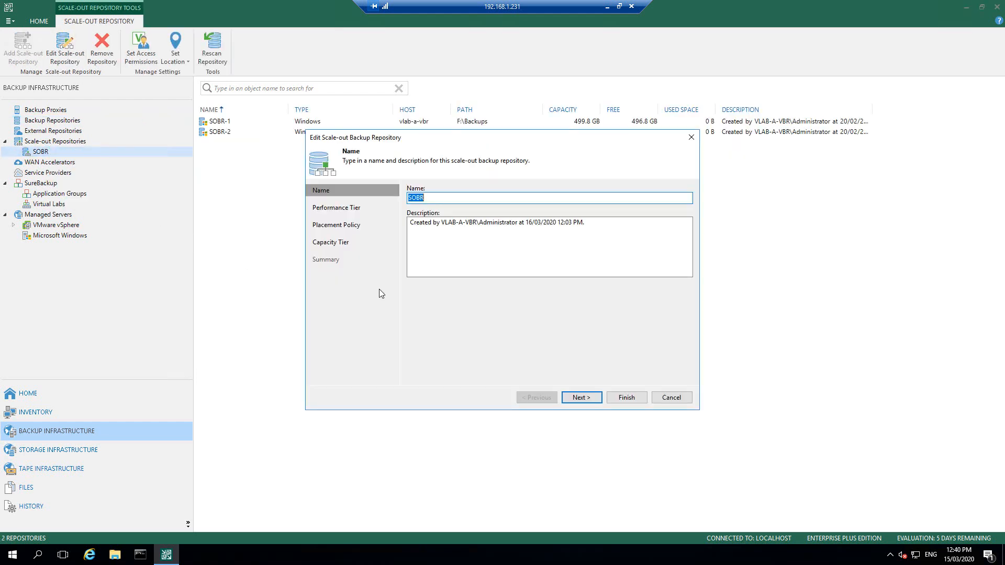
{"action": "left_click", "coordinate": [325, 243]}
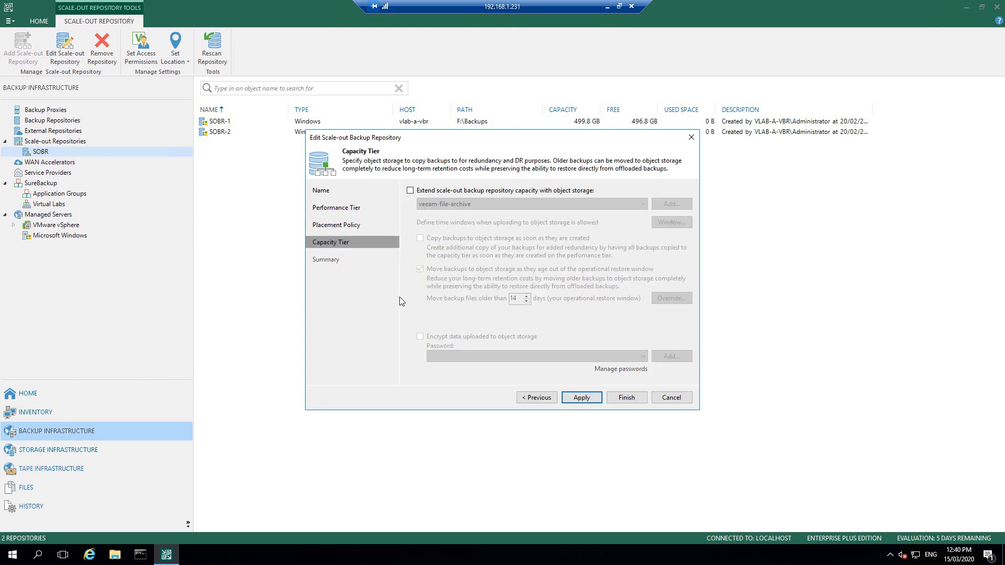
{"action": "left_click", "coordinate": [410, 191]}
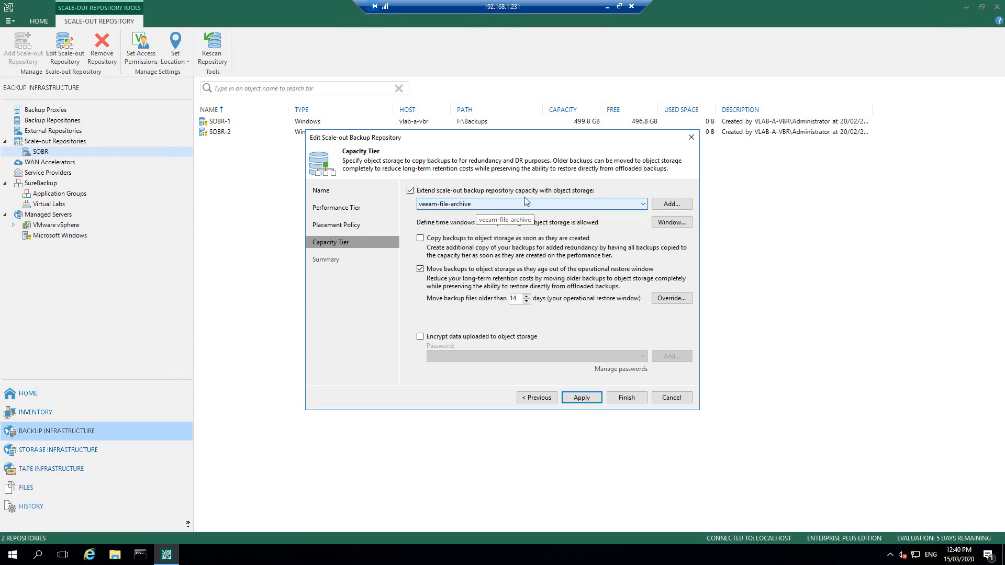
{"action": "left_click", "coordinate": [640, 204]}
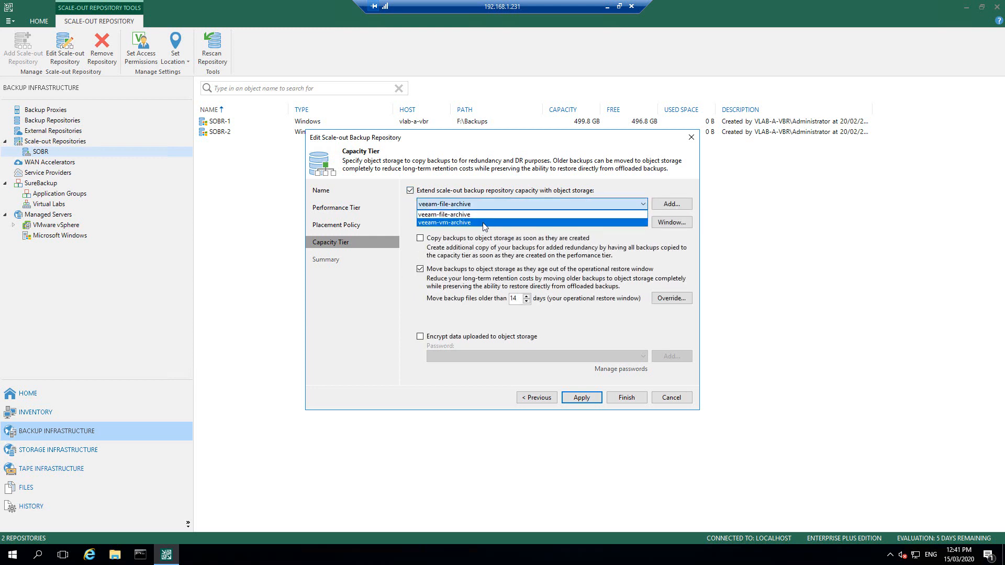
{"action": "left_click", "coordinate": [485, 223]}
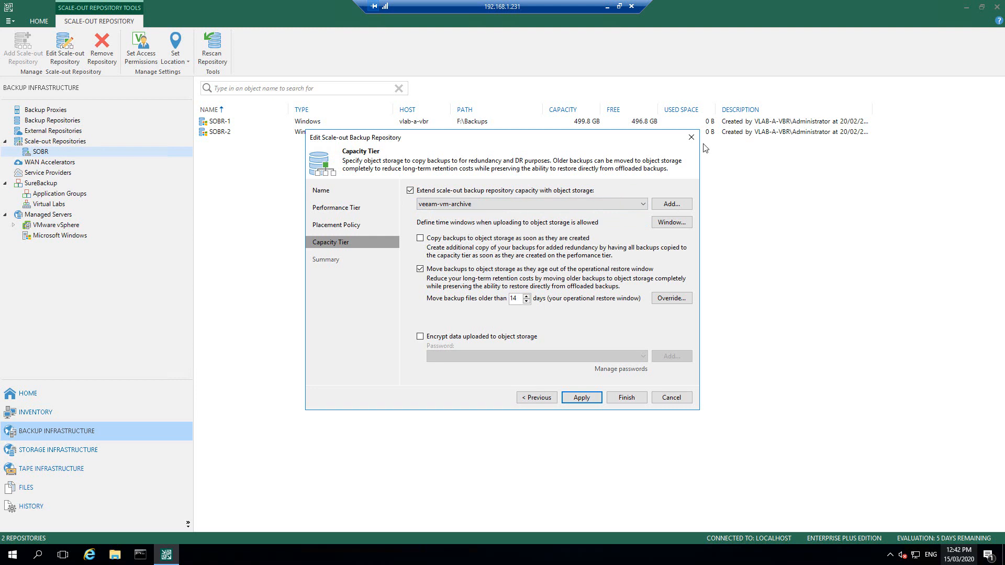
{"action": "left_click_drag", "start_coordinate": [500, 137], "coordinate": [759, 163]}
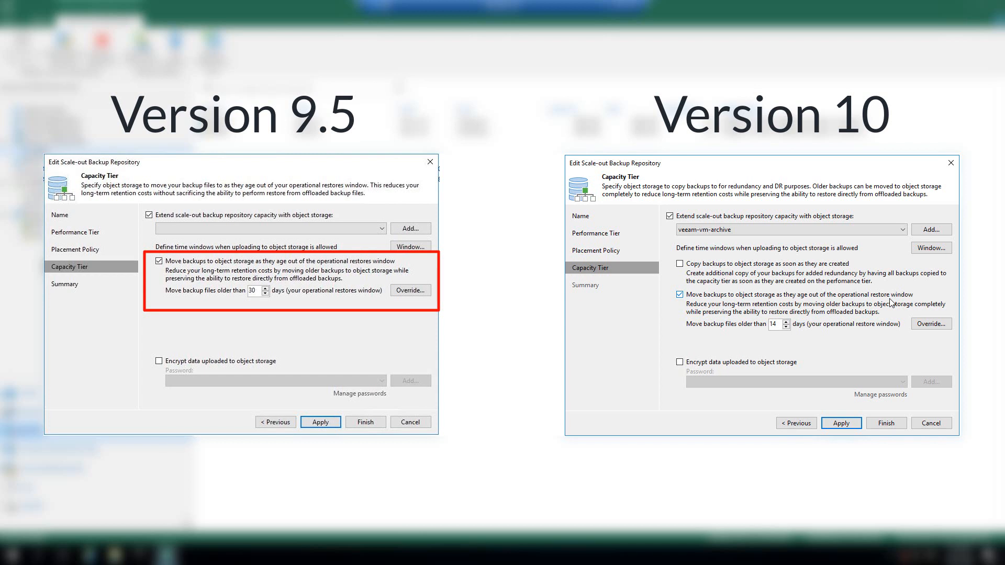
Step: Copy backups to object storage as soon as created instead of moving older ones; review the upload window
{"action": "left_click", "coordinate": [680, 294]}
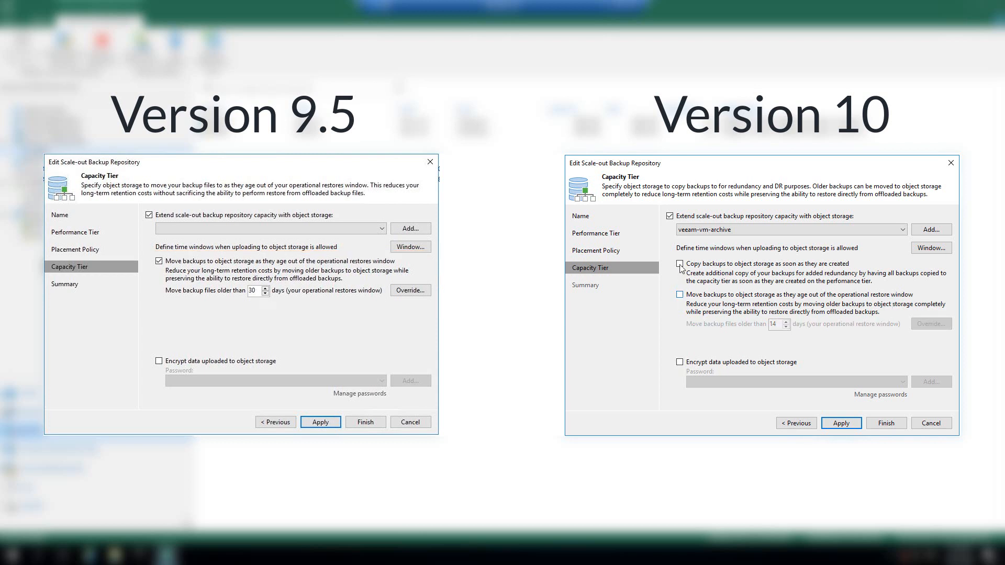
{"action": "left_click", "coordinate": [680, 264]}
{"action": "left_click", "coordinate": [935, 248]}
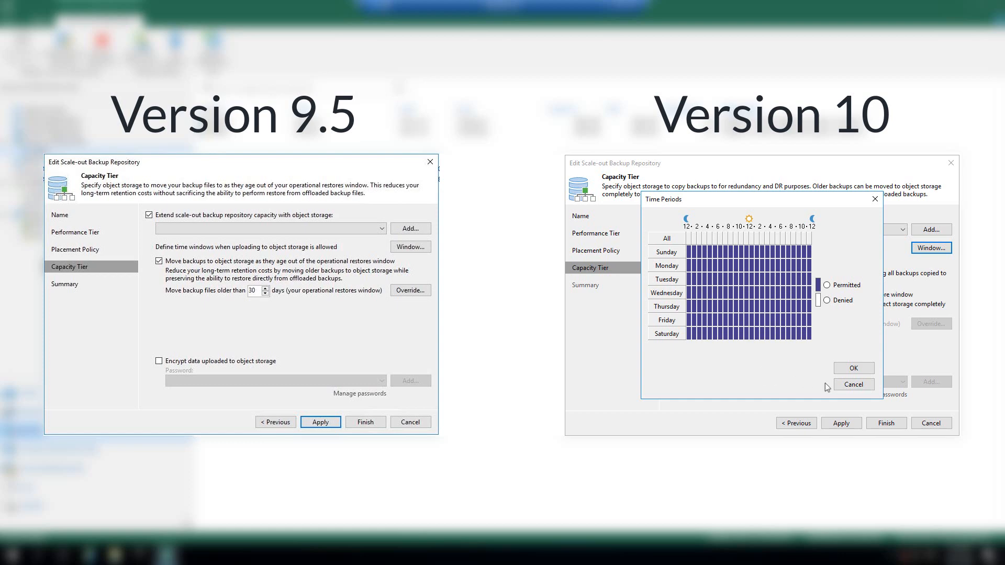
{"action": "left_click", "coordinate": [846, 385]}
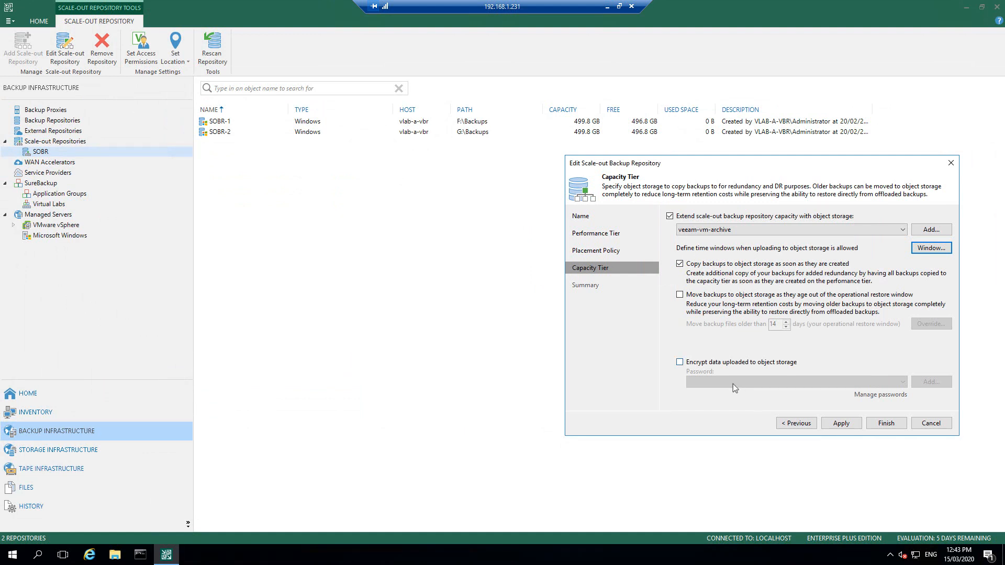
Step: Encrypt uploaded data with a new password and 'Password Hint', then apply and finish the SOBR edit
{"action": "left_click", "coordinate": [680, 363]}
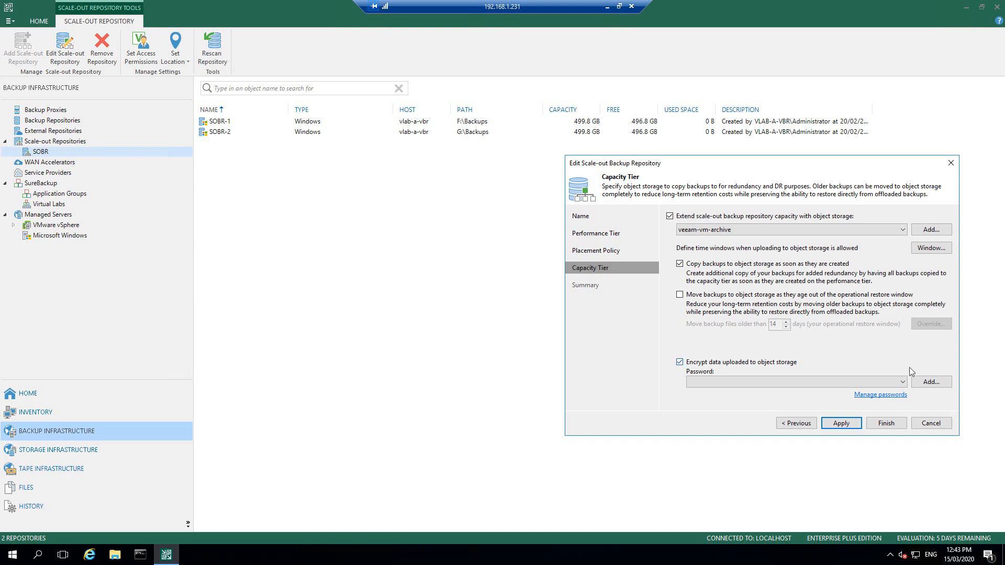
{"action": "left_click", "coordinate": [931, 383]}
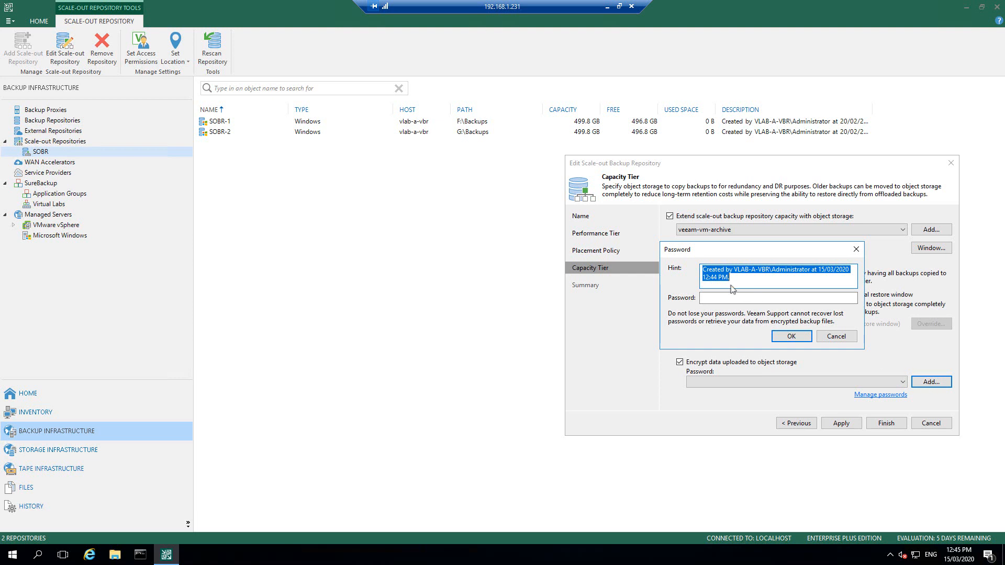
{"action": "left_click", "coordinate": [715, 296]}
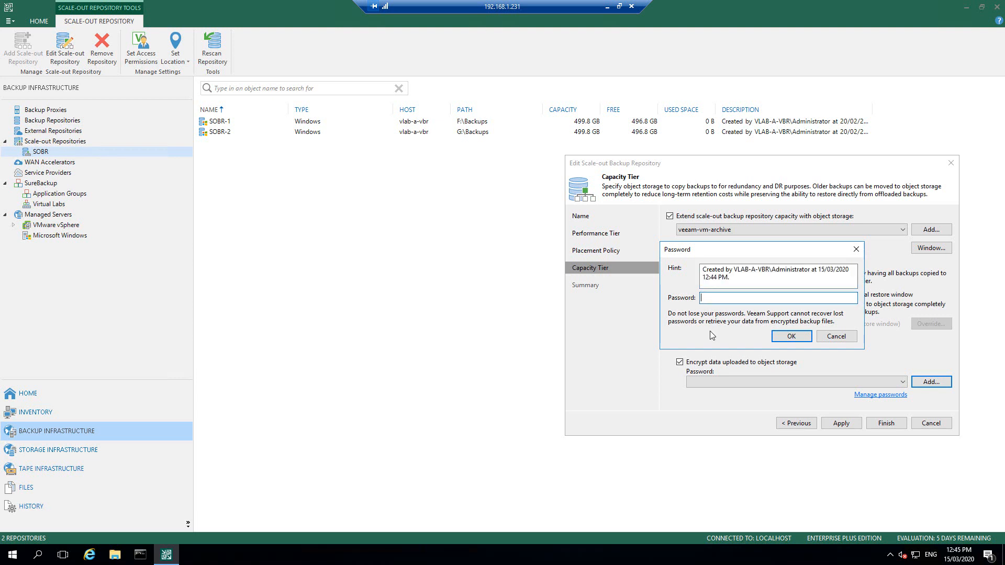
{"action": "type", "text": "•••••••••••"}
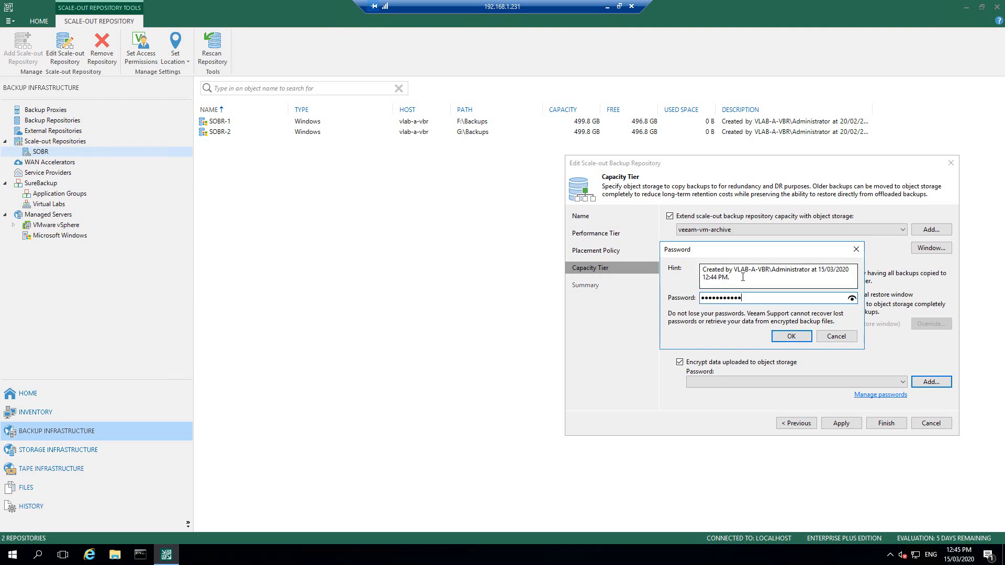
{"action": "left_click_drag", "start_coordinate": [743, 278], "coordinate": [628, 247]}
{"action": "type", "text": "Password Hint"}
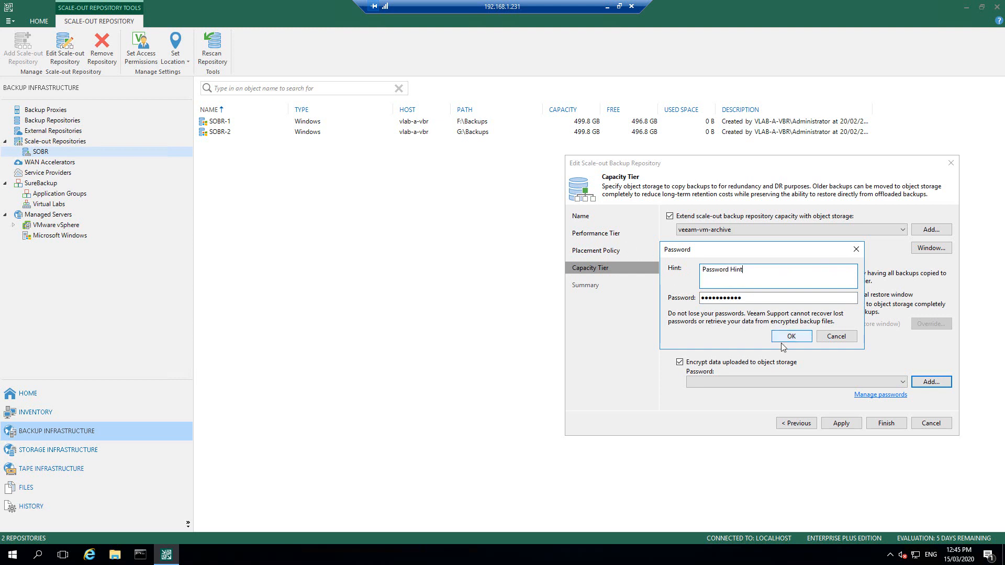
{"action": "left_click", "coordinate": [782, 341]}
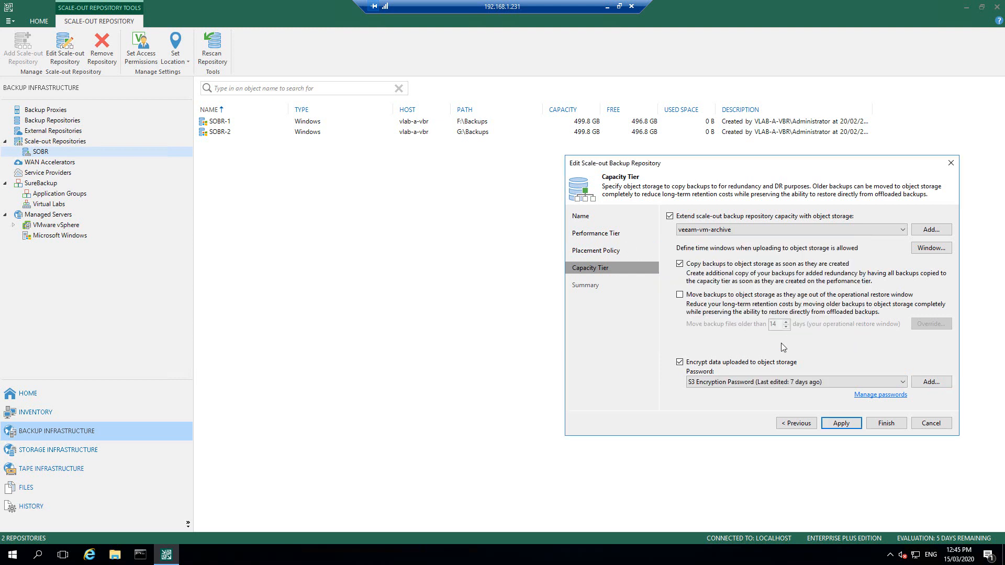
{"action": "left_click", "coordinate": [835, 423]}
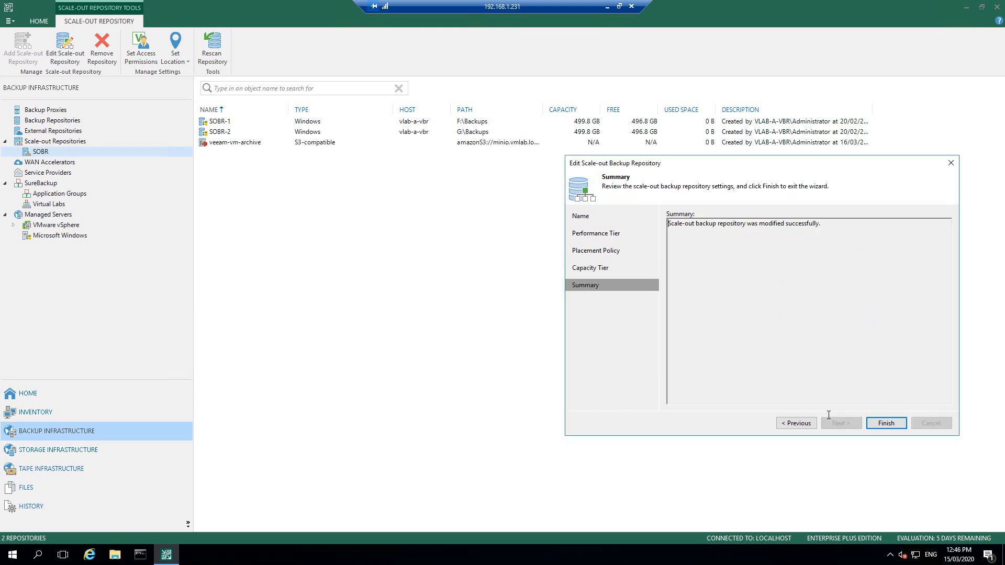
{"action": "left_click", "coordinate": [893, 423]}
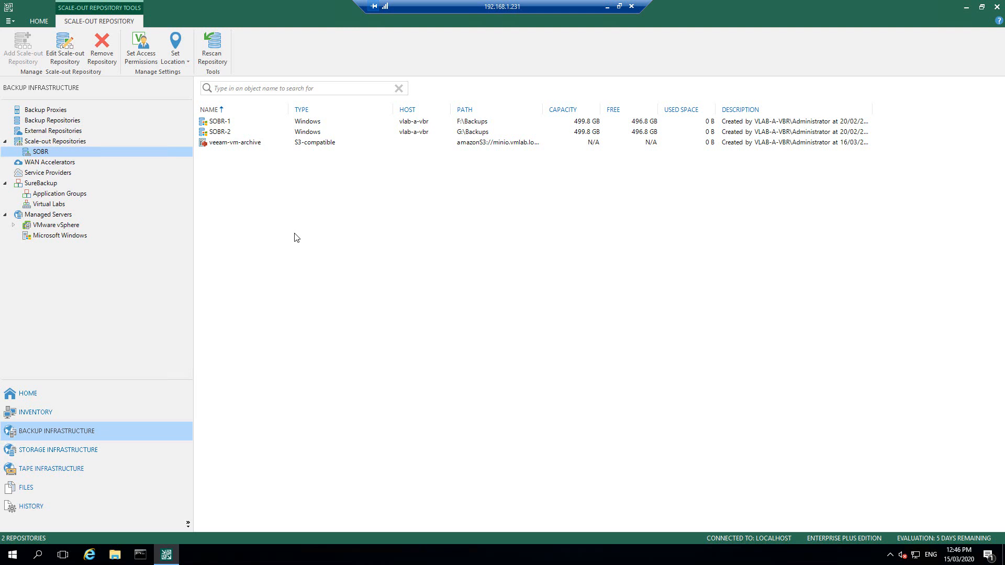
Step: Begin a virtual machine backup job from Home named vmware-vm-backups
{"action": "left_click", "coordinate": [35, 393]}
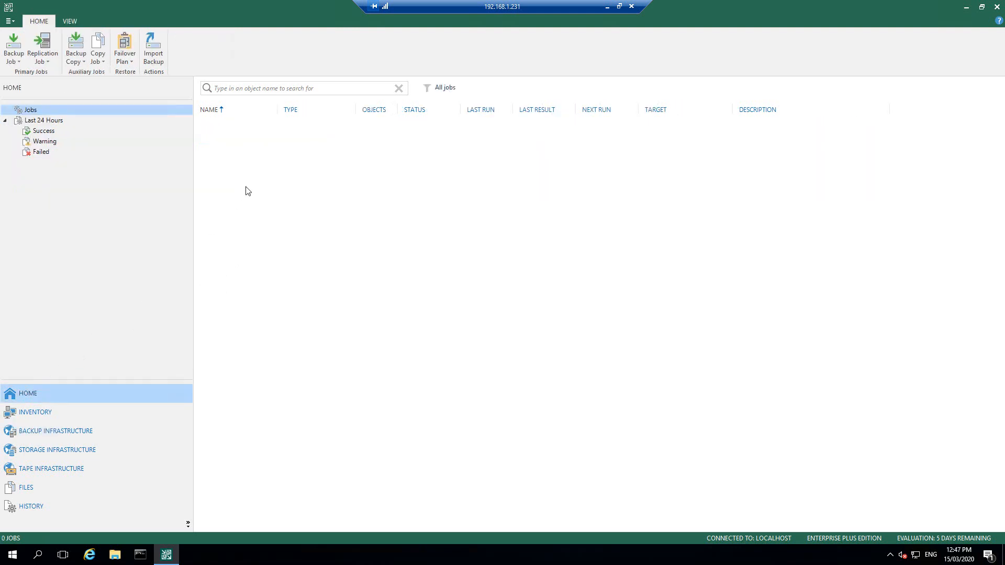
{"action": "left_click", "coordinate": [18, 62]}
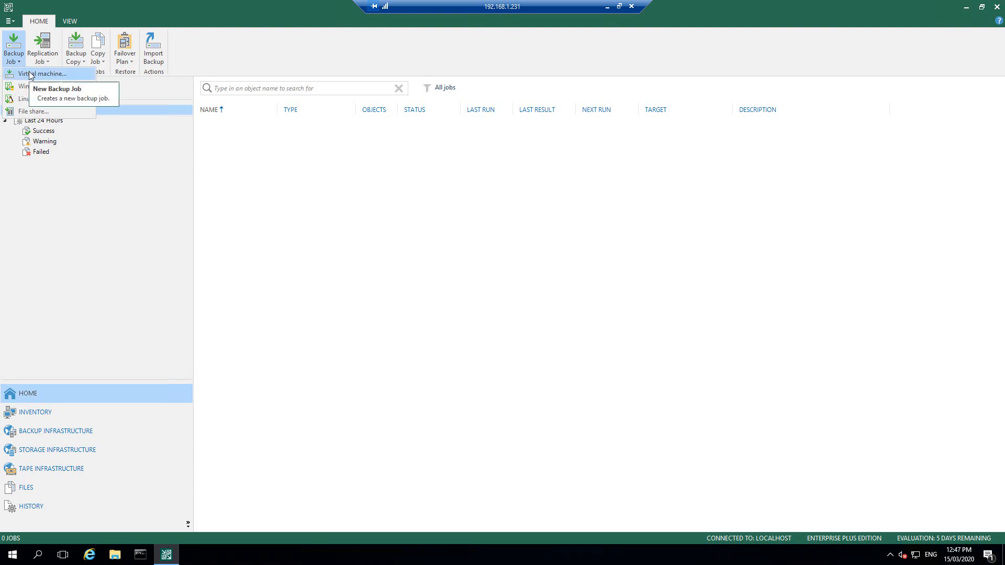
{"action": "left_click", "coordinate": [29, 72]}
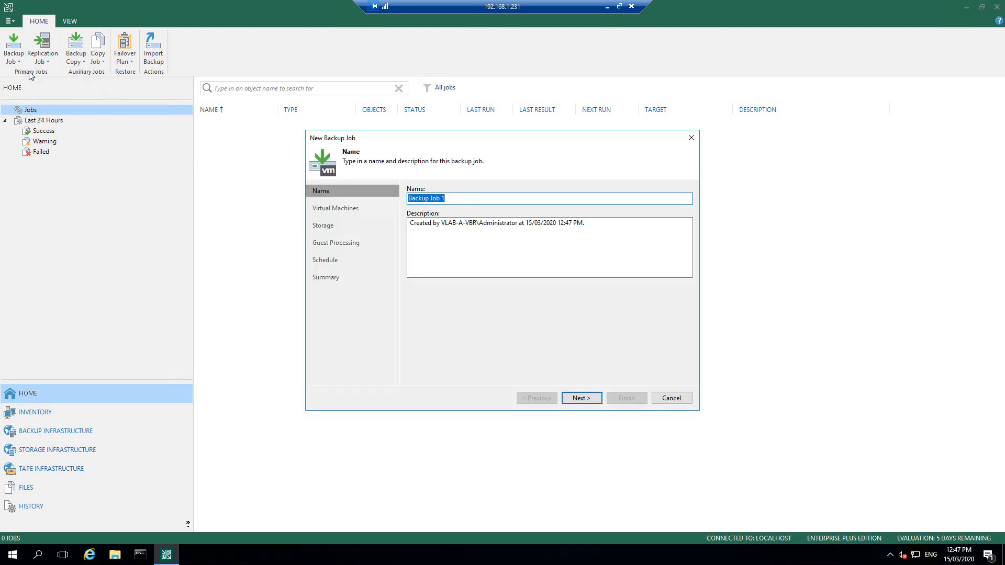
{"action": "type", "text": "vmware-vm-backups"}
{"action": "left_click", "coordinate": [581, 398]}
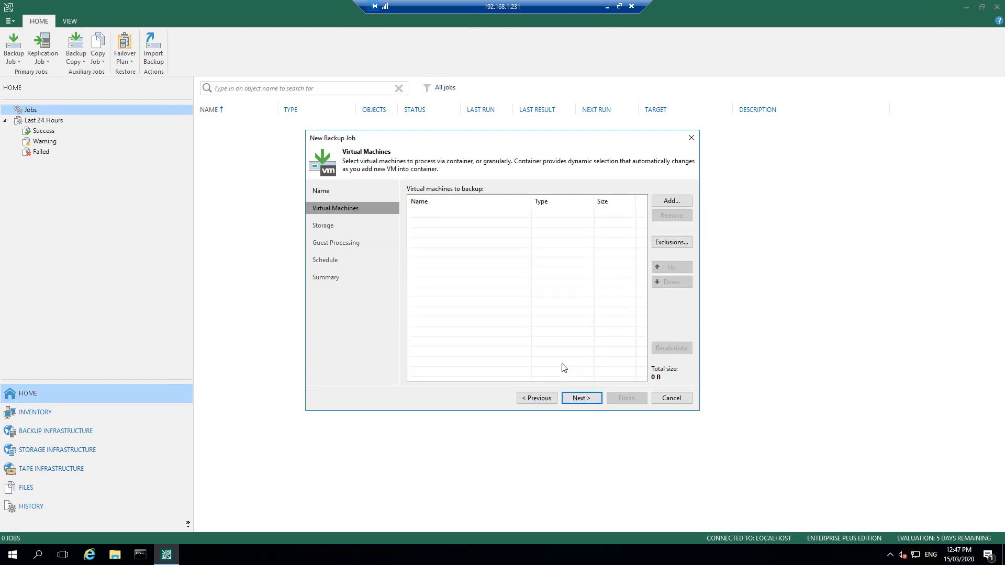
Step: Add the Servers folder under vlab-a-vc1 > Site-A from the VMs and Templates view
{"action": "left_click", "coordinate": [667, 205]}
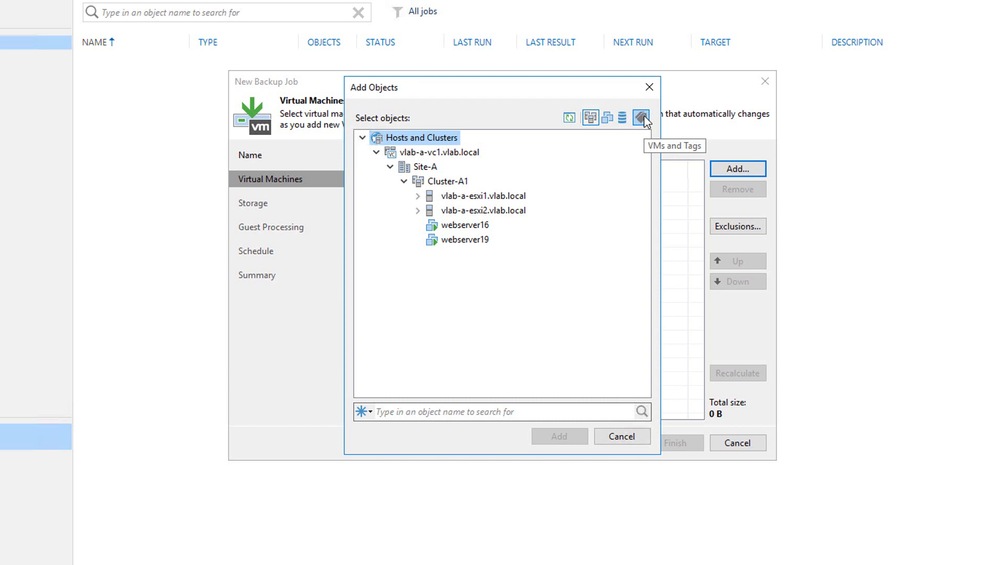
{"action": "left_click", "coordinate": [608, 119]}
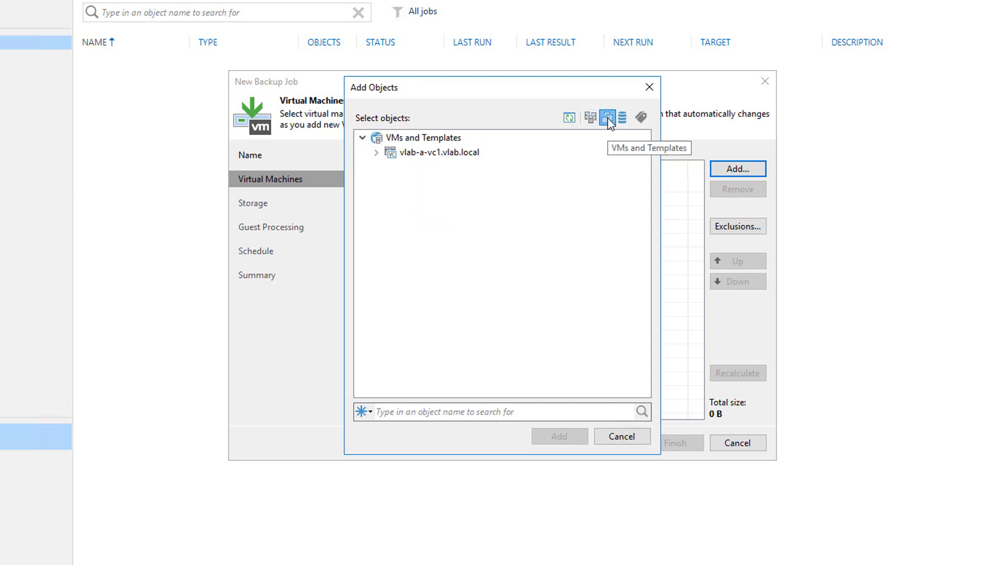
{"action": "left_click", "coordinate": [376, 152]}
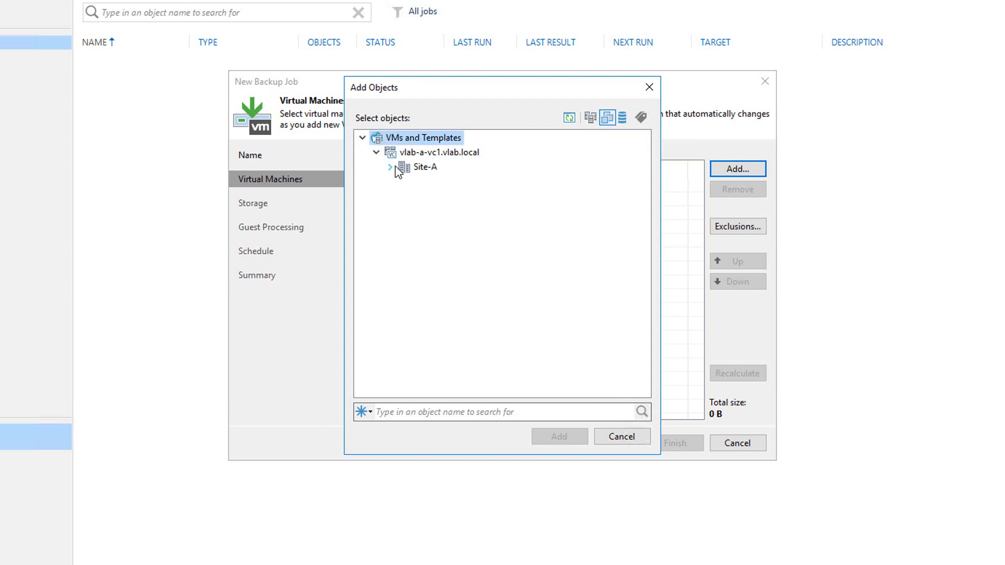
{"action": "left_click", "coordinate": [390, 167]}
{"action": "left_click", "coordinate": [404, 196]}
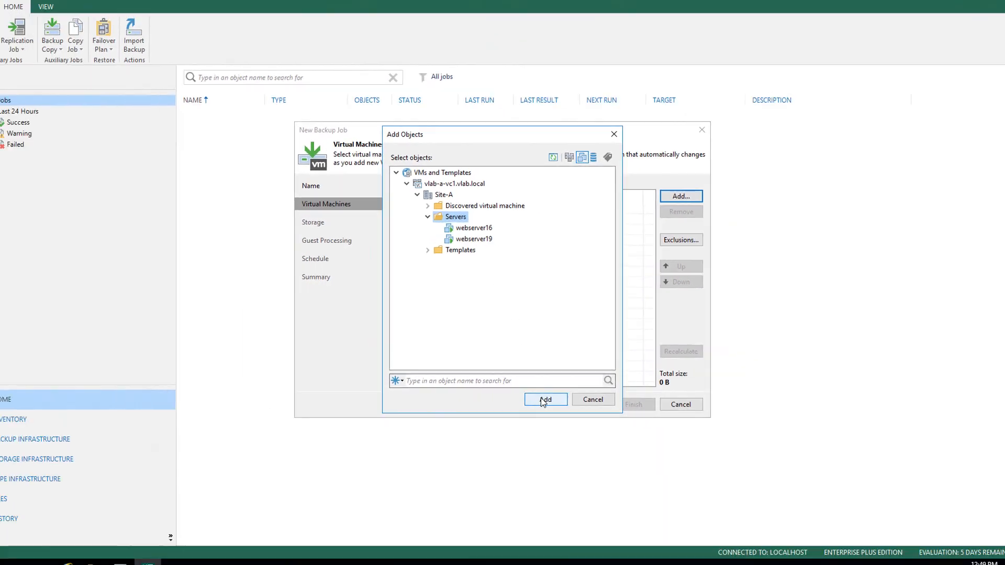
{"action": "left_click", "coordinate": [550, 430]}
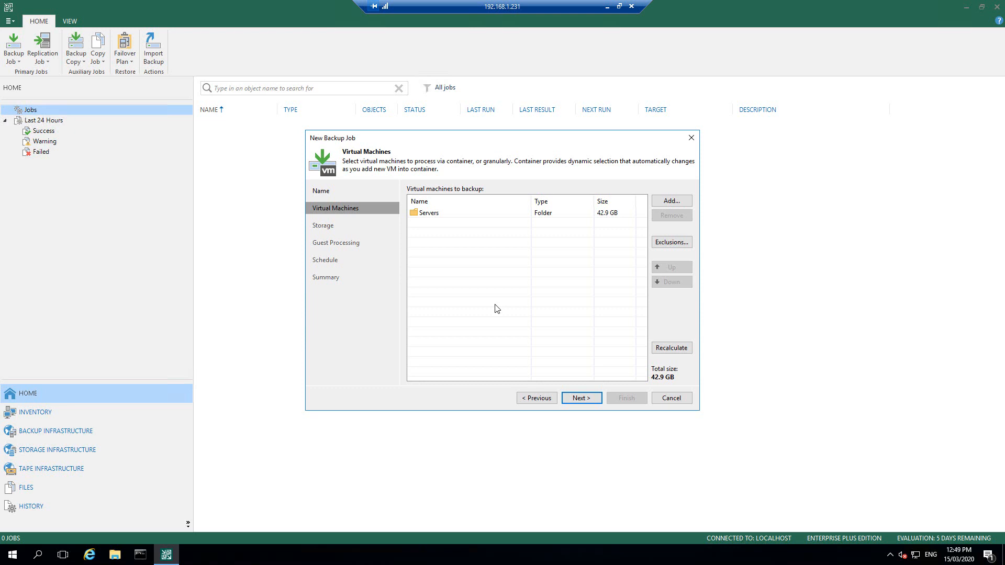
Step: Target SOBR with retention counted in days and enable keeping certain full backups longer
{"action": "left_click", "coordinate": [591, 399]}
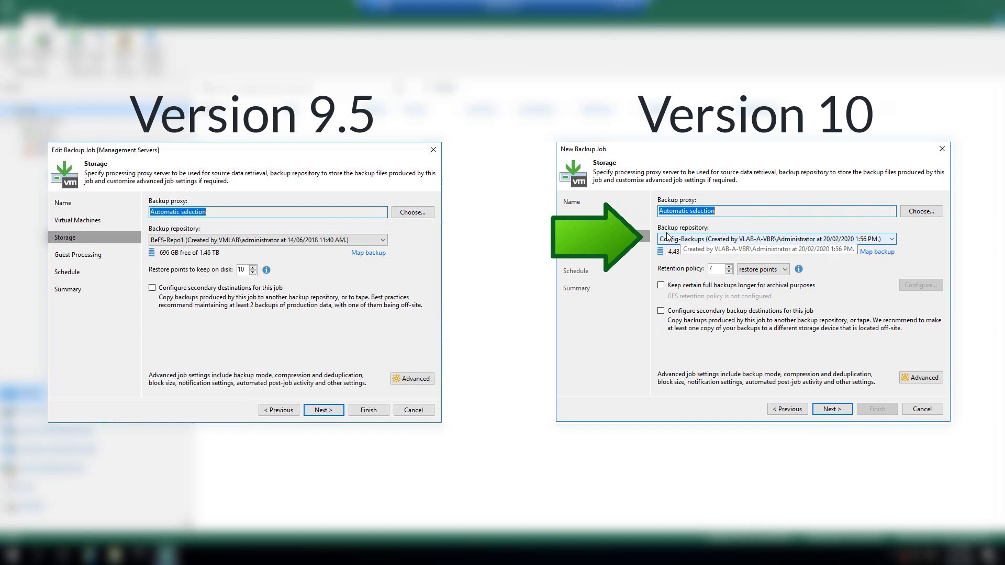
{"action": "left_click", "coordinate": [707, 240]}
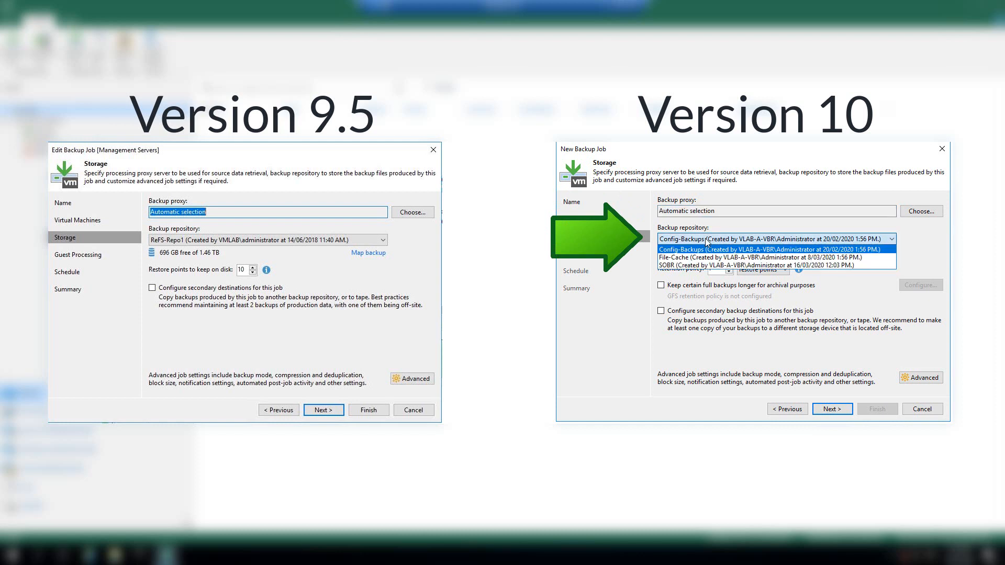
{"action": "left_click", "coordinate": [679, 266]}
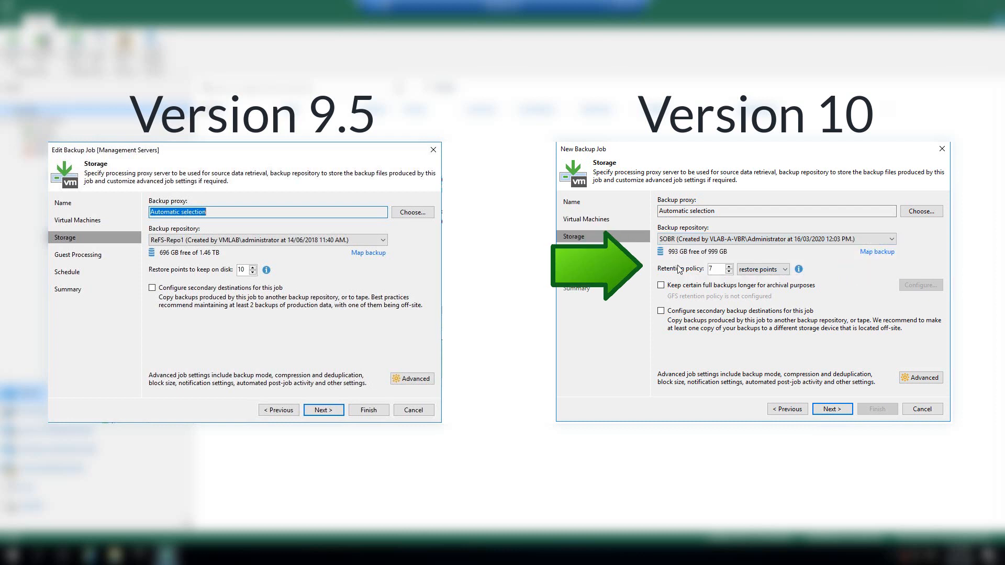
{"action": "left_click", "coordinate": [785, 272]}
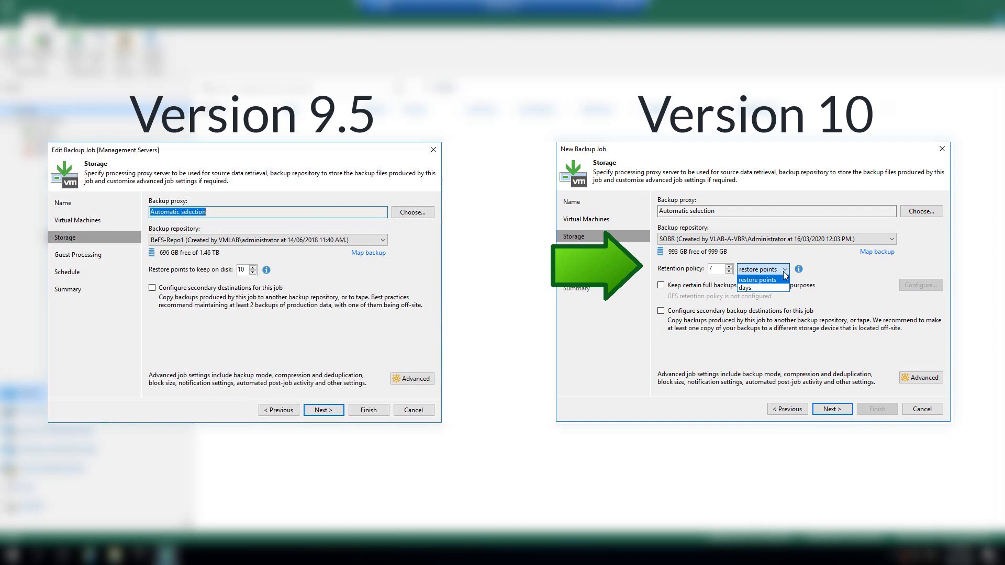
{"action": "left_click", "coordinate": [749, 289]}
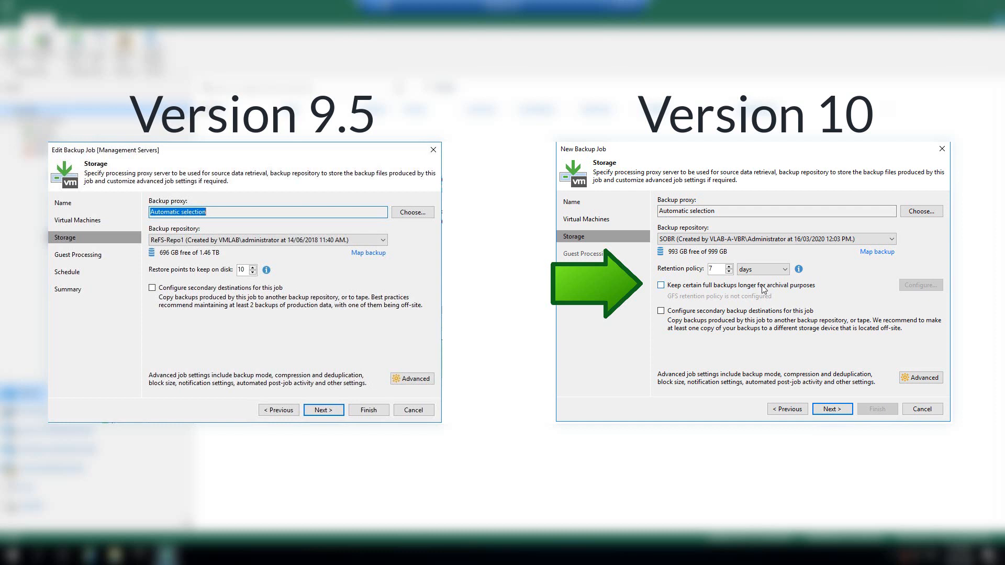
{"action": "left_click", "coordinate": [661, 286]}
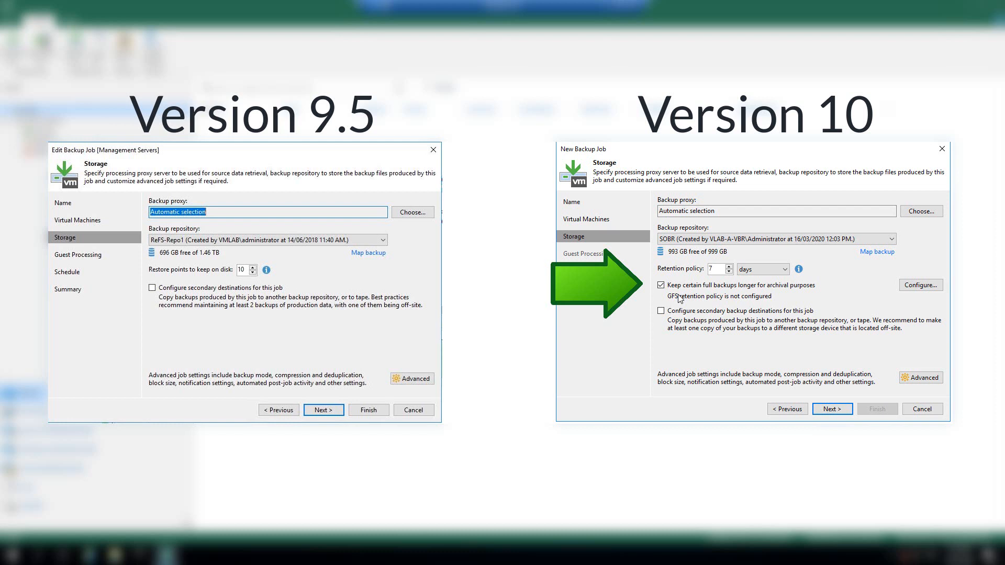
Step: In the GFS settings, keep weekly full backups for 1 week
{"action": "left_click", "coordinate": [913, 291]}
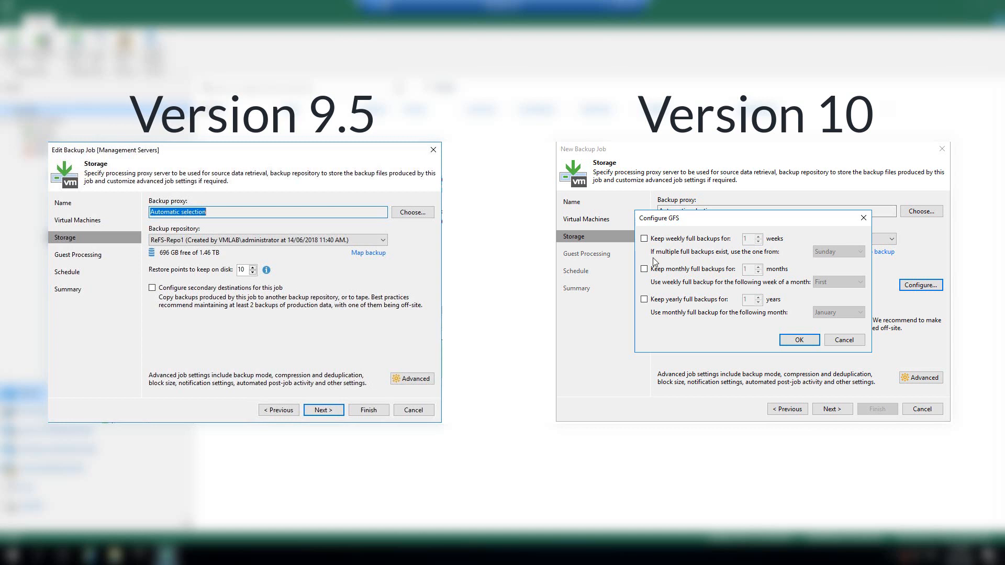
{"action": "left_click", "coordinate": [645, 239]}
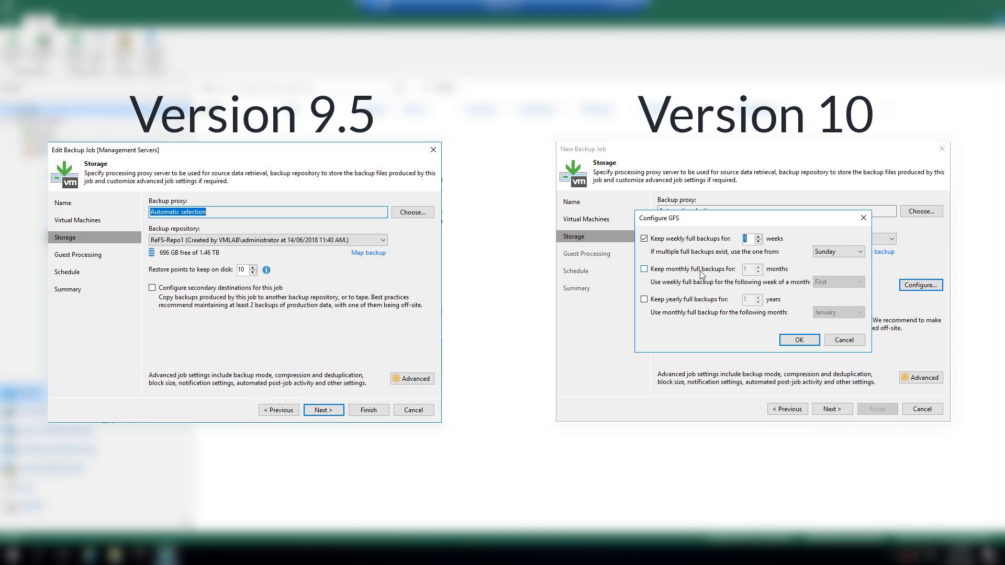
{"action": "type", "text": "4"}
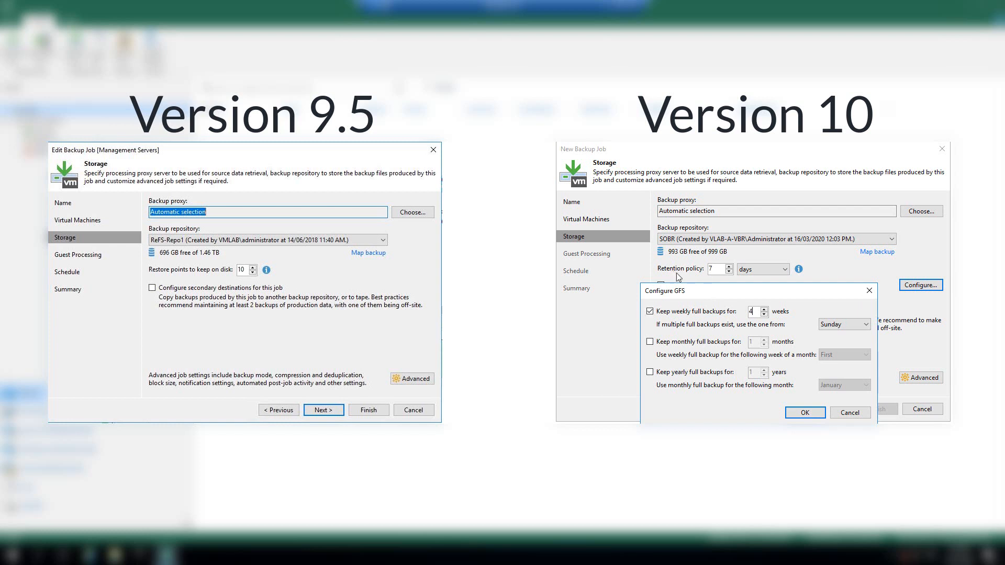
{"action": "left_click", "coordinate": [764, 315]}
{"action": "left_click", "coordinate": [765, 315]}
{"action": "left_click", "coordinate": [764, 315]}
{"action": "left_click", "coordinate": [807, 413]}
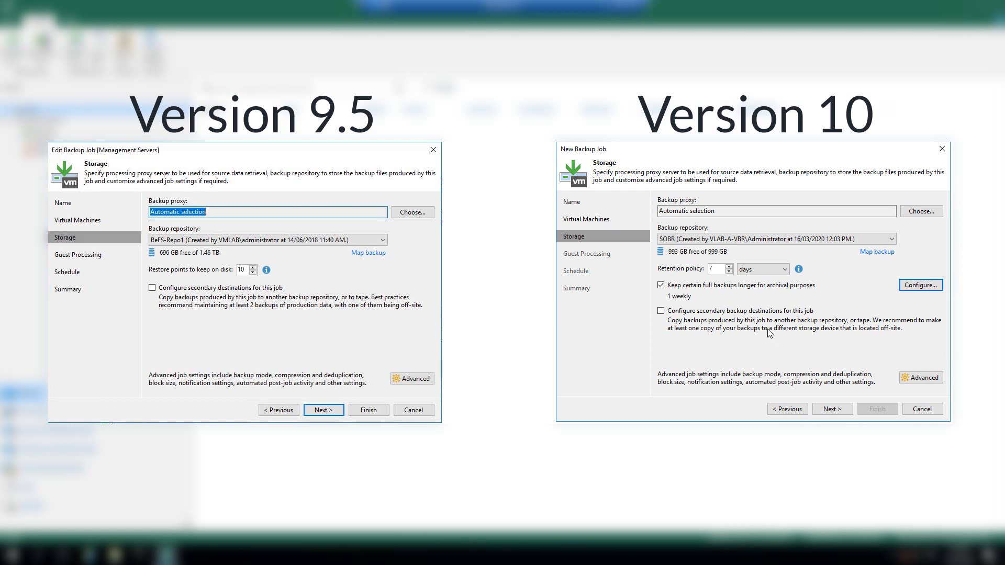
Step: In the job's advanced settings, move the periodic synthetic full backup from Saturday to Sunday
{"action": "left_click", "coordinate": [930, 381]}
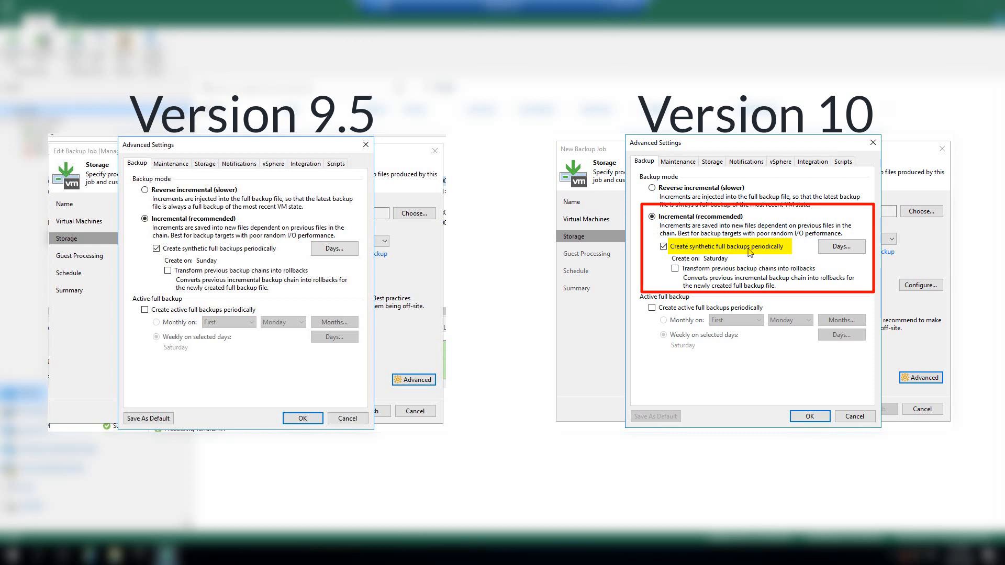
{"action": "left_click", "coordinate": [836, 250]}
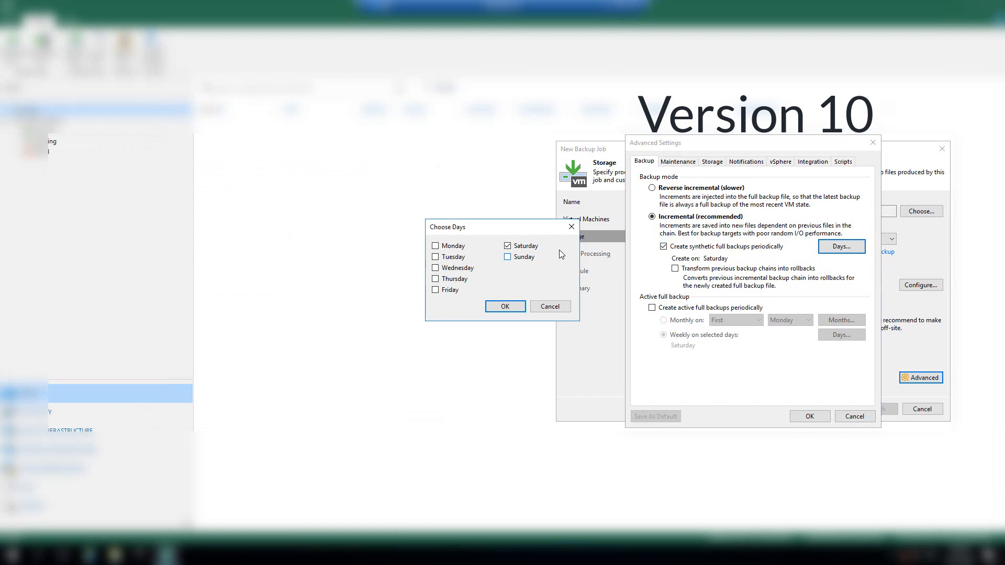
{"action": "left_click", "coordinate": [507, 246]}
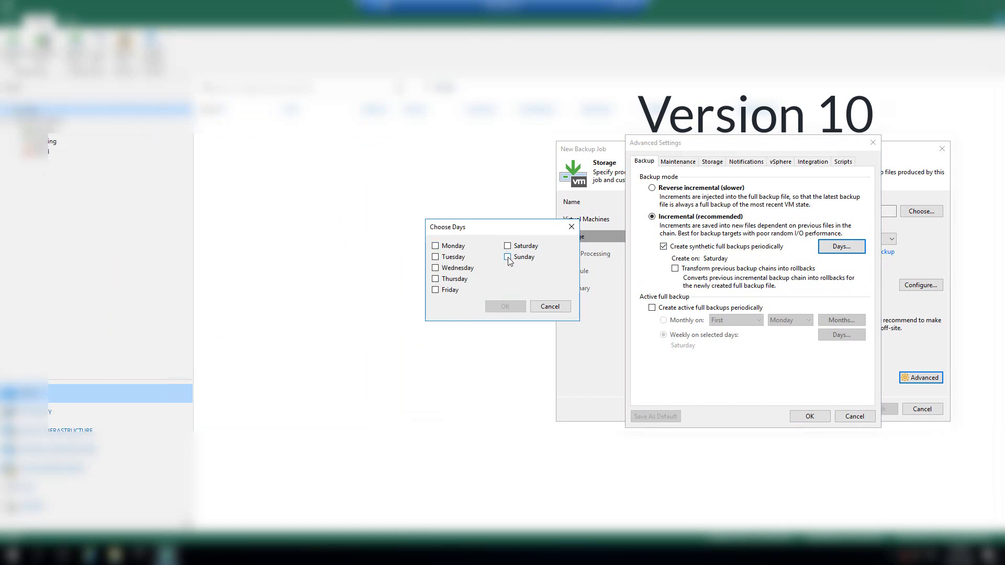
{"action": "left_click", "coordinate": [508, 257]}
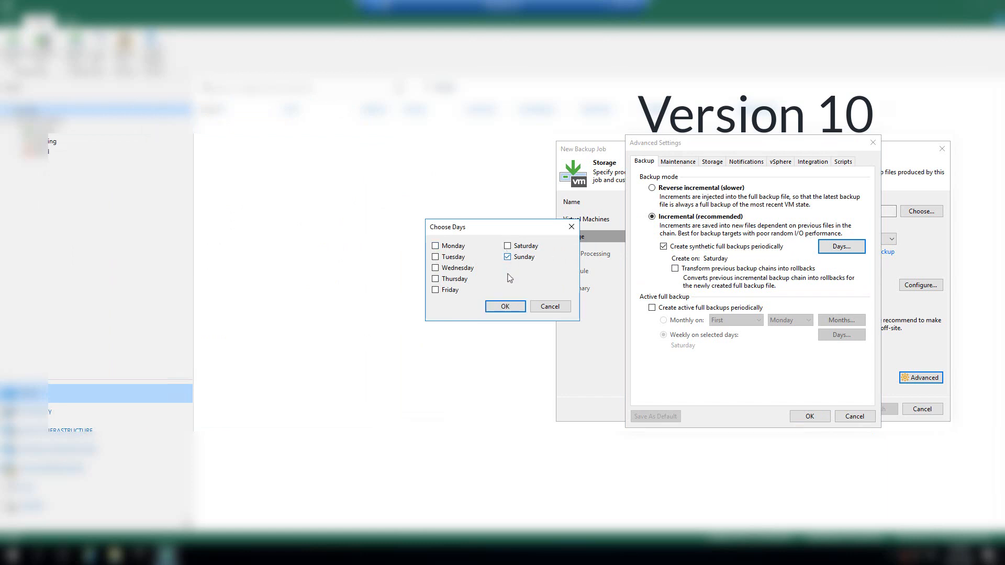
{"action": "left_click", "coordinate": [506, 307]}
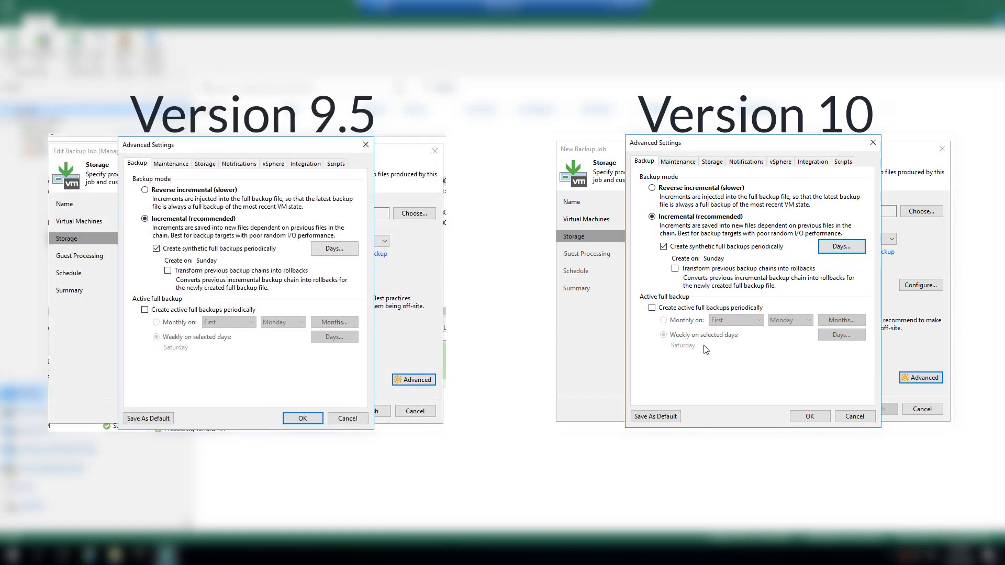
{"action": "left_click", "coordinate": [676, 166]}
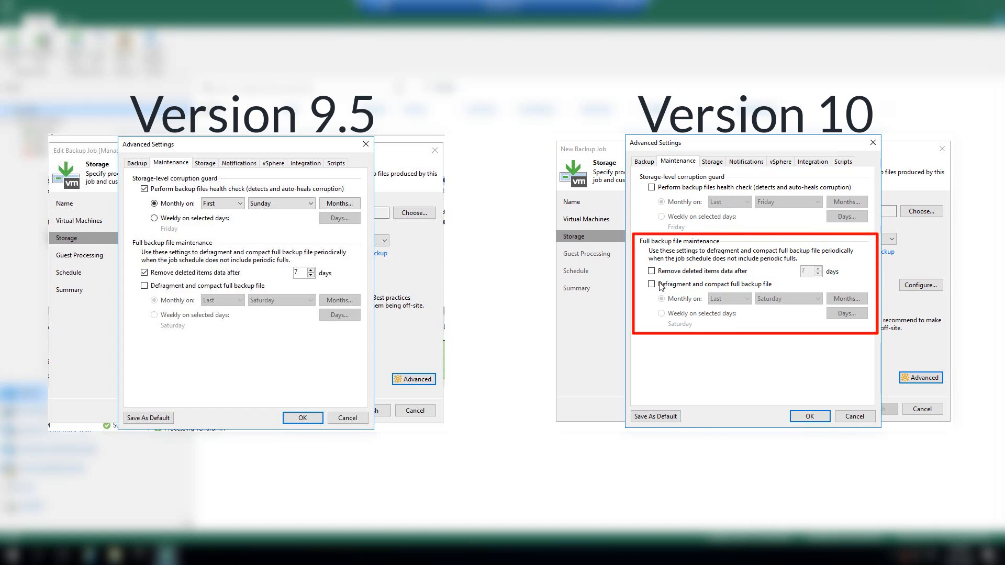
Step: Enable removing deleted items' data from full backups after 3 days
{"action": "left_click", "coordinate": [651, 271]}
{"action": "double_click", "coordinate": [803, 271]}
{"action": "type", "text": "3"}
{"action": "left_click", "coordinate": [712, 166]}
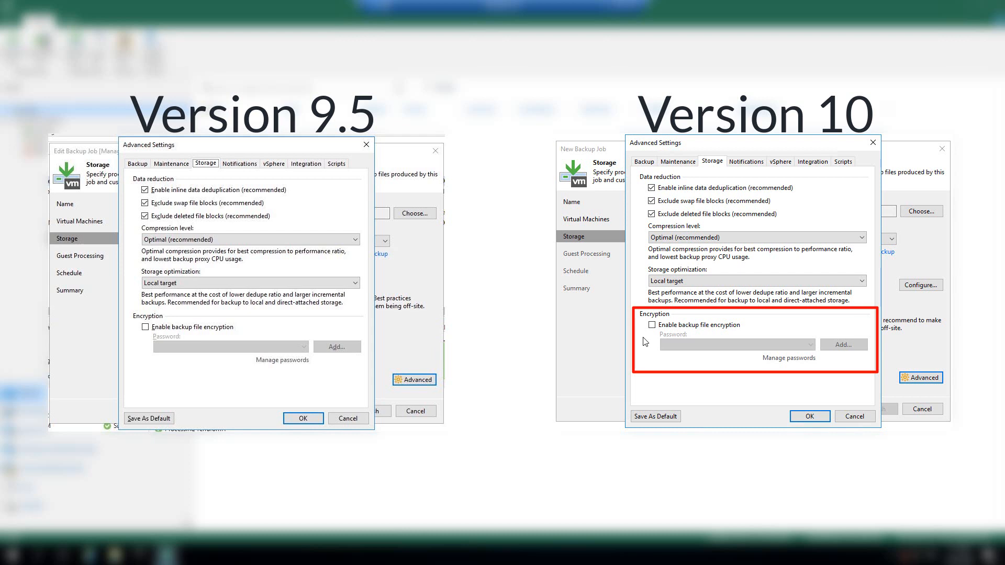
Step: Write successful backup details to each VM's Notes attribute in the notification settings
{"action": "left_click", "coordinate": [747, 162]}
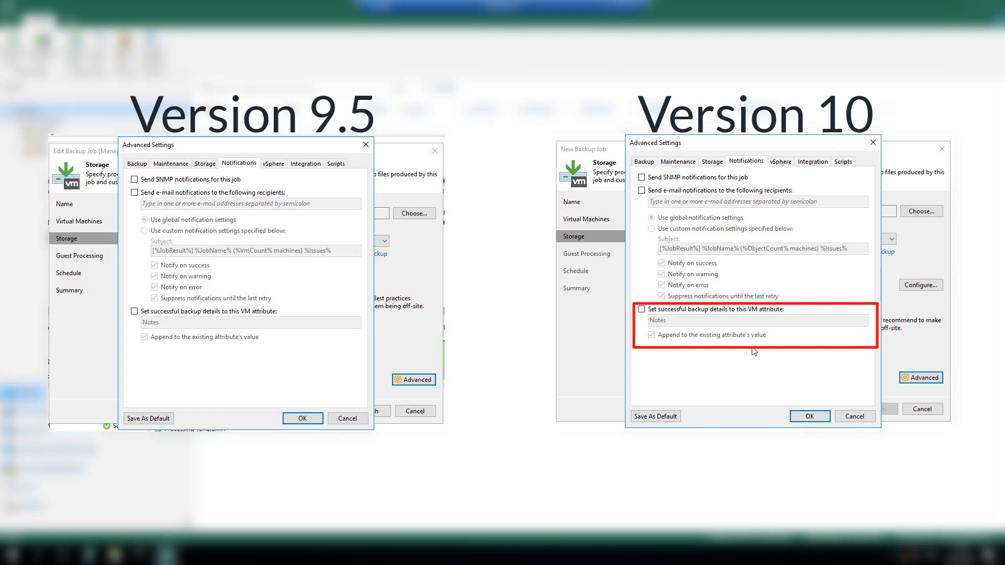
{"action": "left_click", "coordinate": [642, 310]}
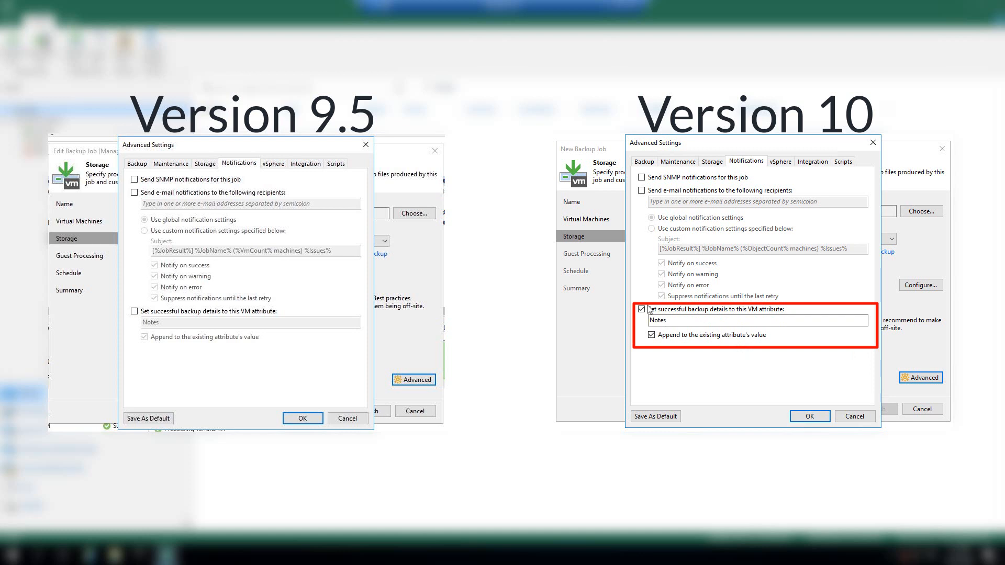
{"action": "left_click", "coordinate": [779, 162]}
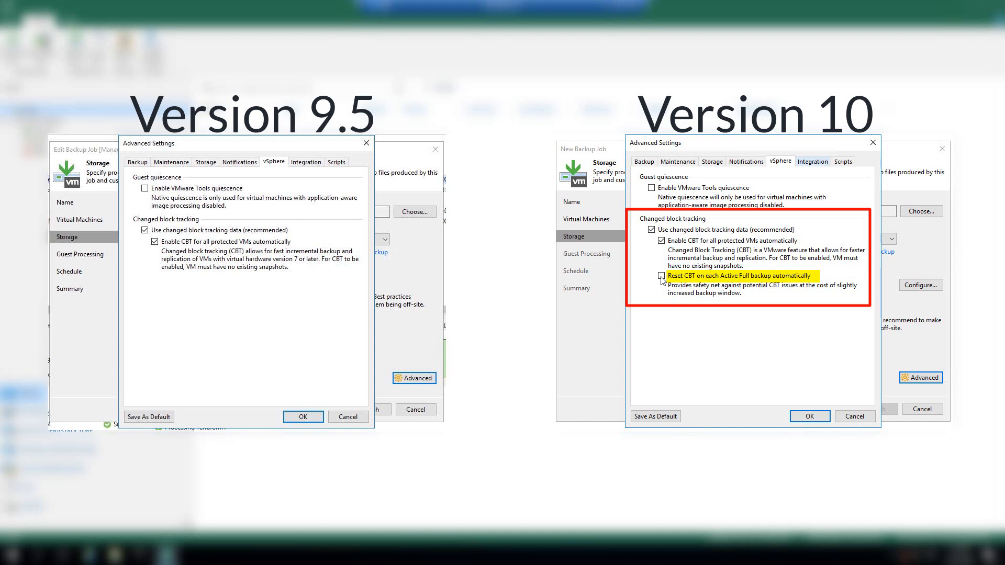
Step: Show the Integration settings for backup from storage snapshots
{"action": "left_click", "coordinate": [812, 164]}
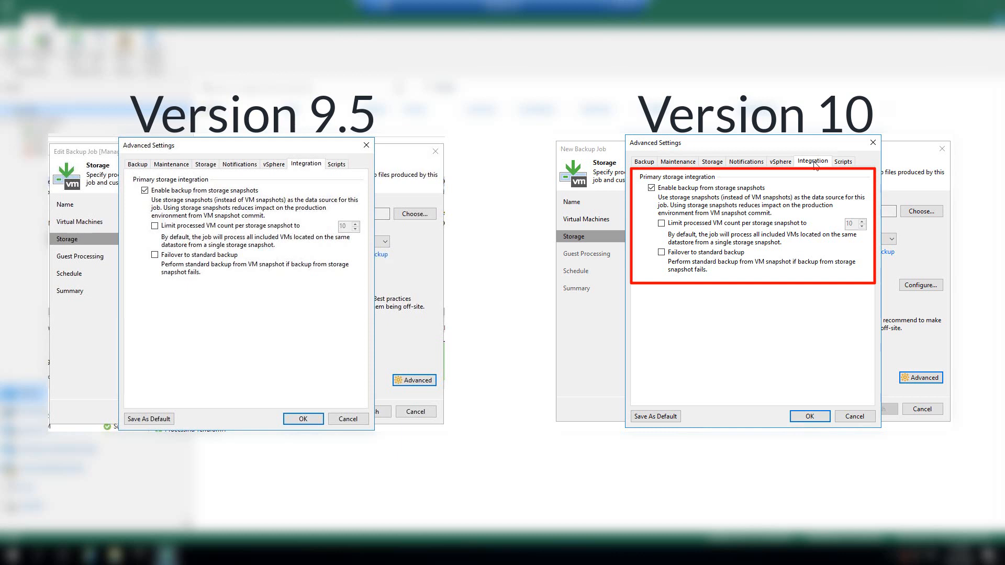
Step: Disable backup from storage snapshots, keep the advanced settings, and continue past the Storage page
{"action": "left_click", "coordinate": [651, 187]}
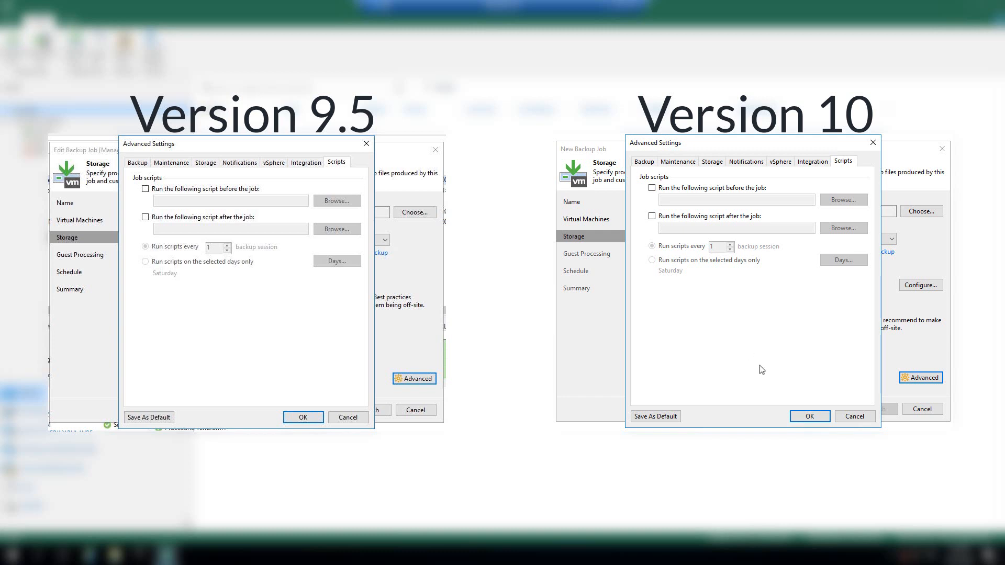
{"action": "left_click", "coordinate": [806, 417]}
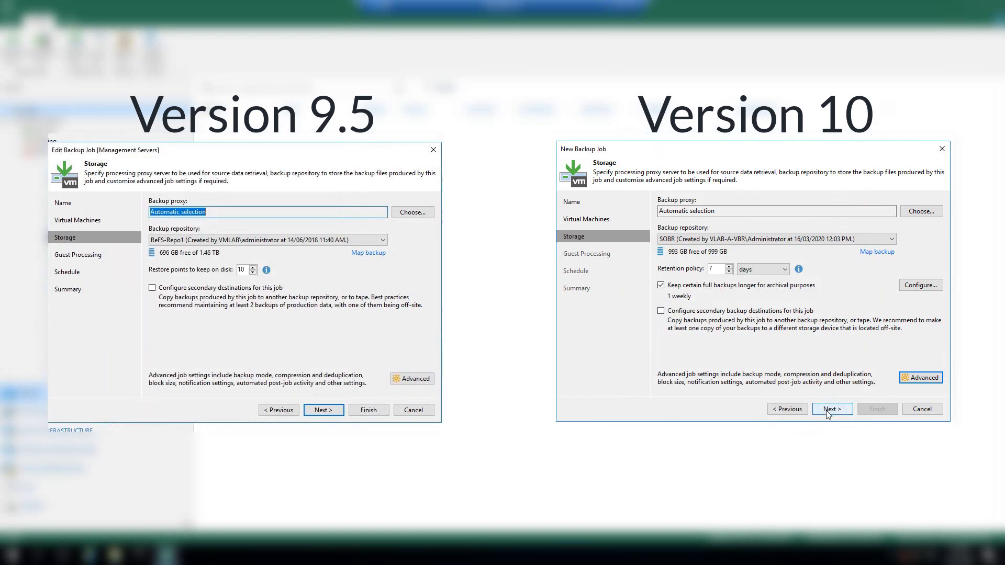
{"action": "left_click", "coordinate": [829, 412]}
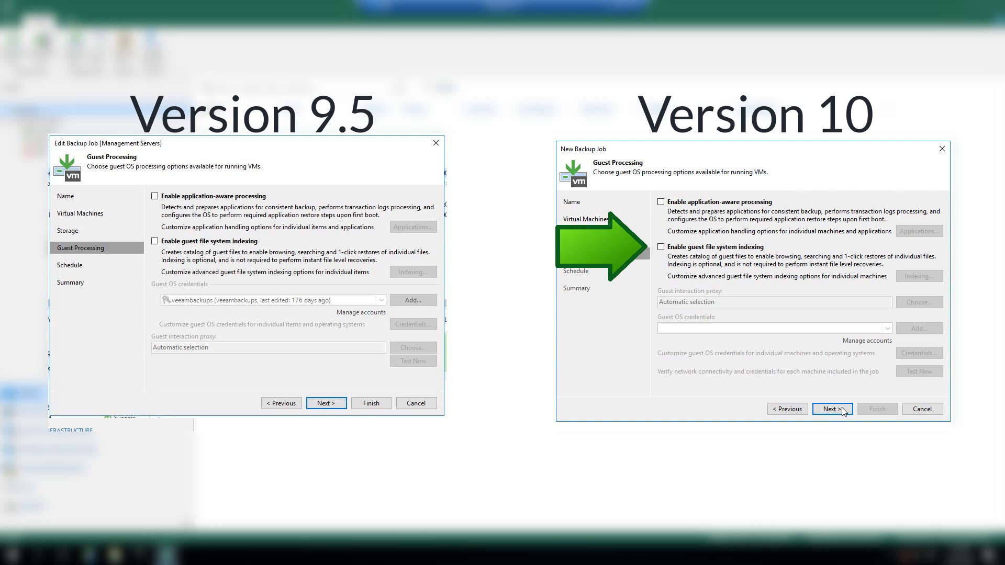
Step: Continue past Guest Processing with all its options left unchecked
{"action": "left_click", "coordinate": [842, 410]}
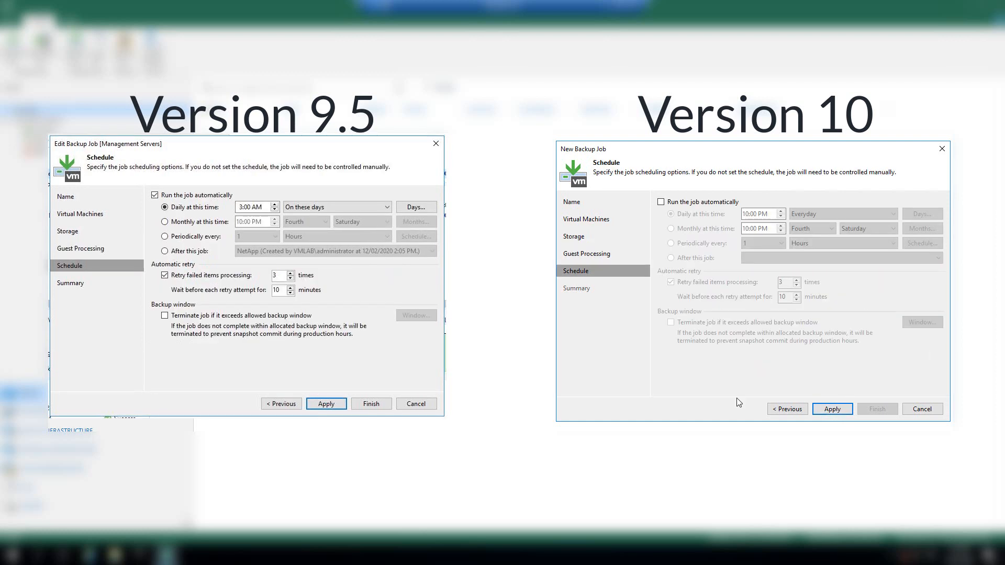
Step: Enable automatic job runs, keeping Daily at 10:00 PM every day
{"action": "left_click", "coordinate": [661, 203]}
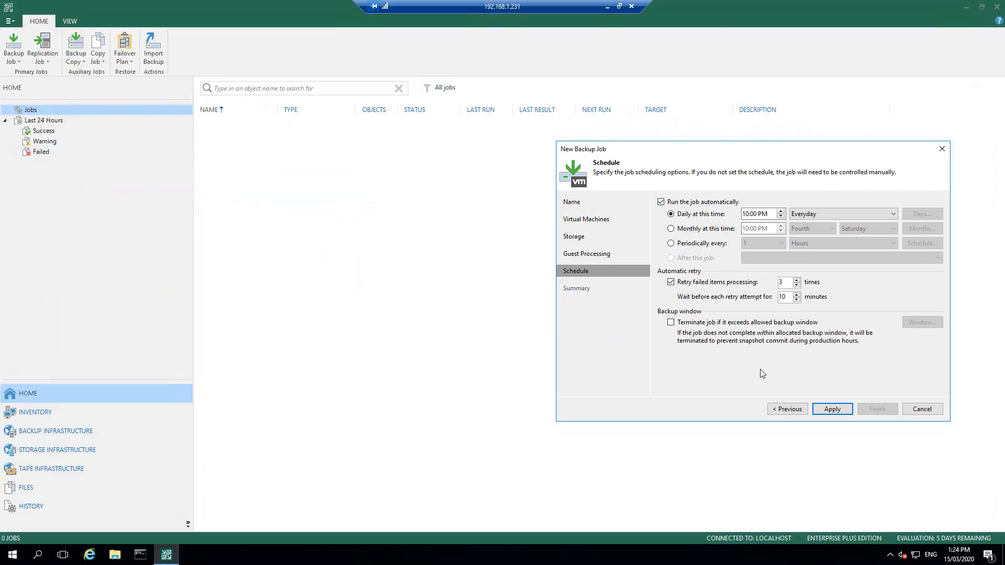
Step: Apply and finish the vmware-vm-backups job, then select it in the Jobs list
{"action": "left_click", "coordinate": [832, 410]}
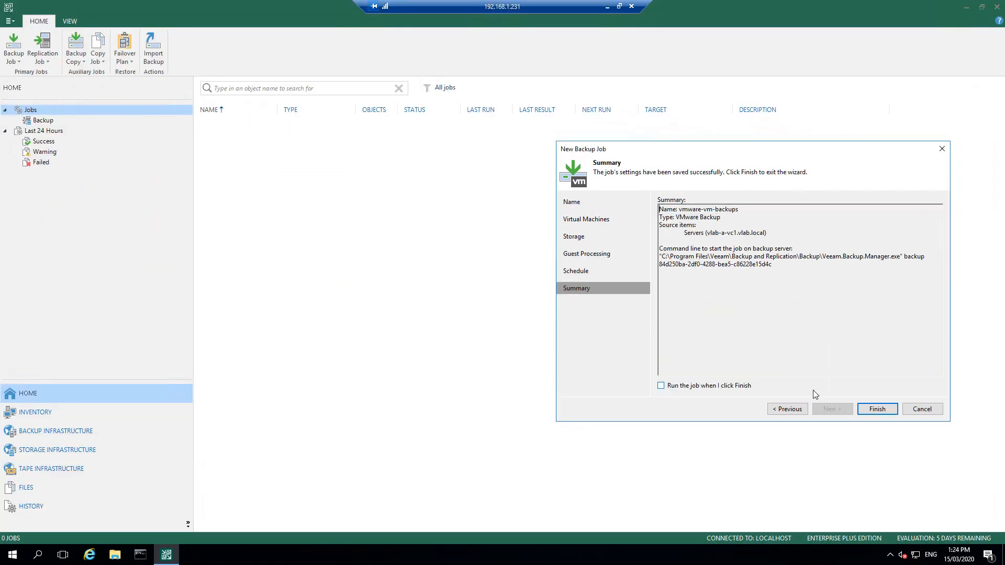
{"action": "left_click", "coordinate": [878, 409]}
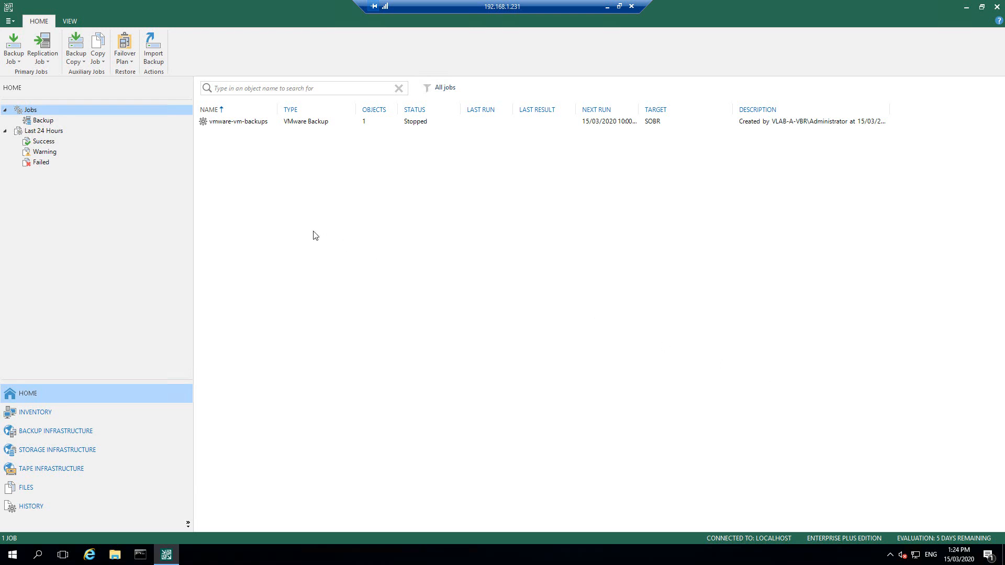
{"action": "left_click", "coordinate": [241, 126]}
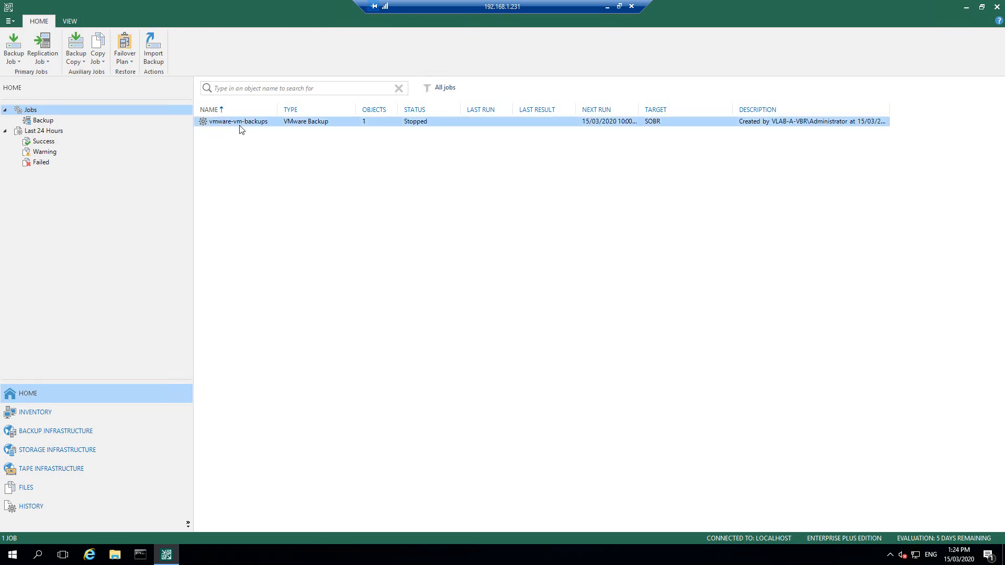
Step: Start the vmware-vm-backups job and let it back up webserver16 and webserver19
{"action": "right_click", "coordinate": [241, 129]}
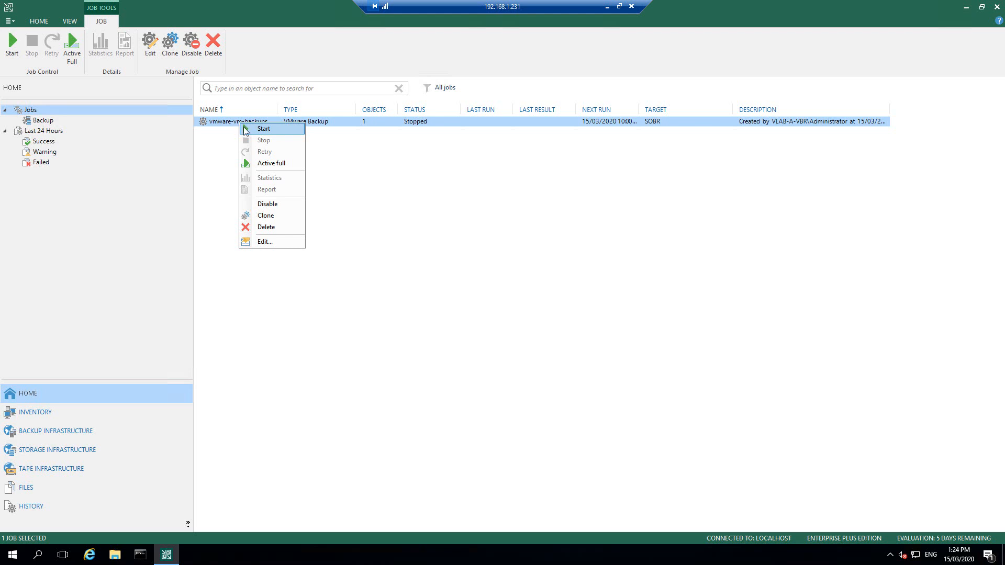
{"action": "left_click", "coordinate": [260, 132]}
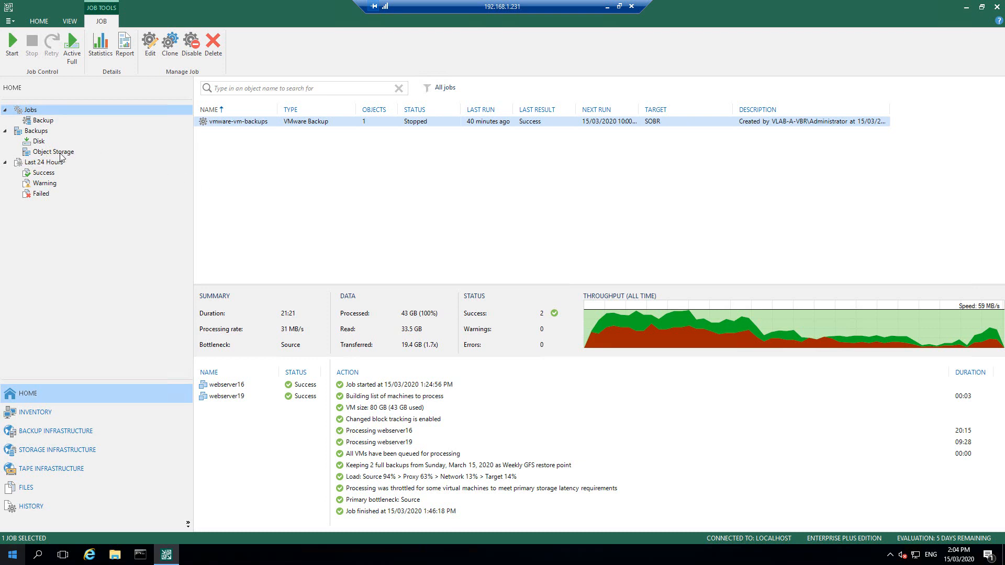
Step: Expand vmware-vm-backups under Object Storage to list the webserver16 and webserver19 restore points
{"action": "left_click", "coordinate": [61, 155]}
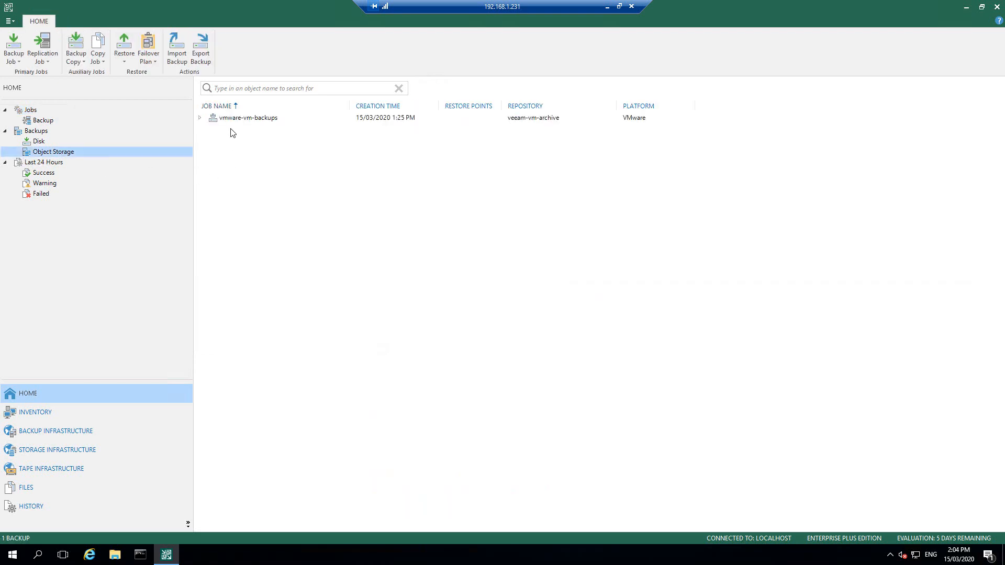
{"action": "left_click", "coordinate": [200, 118]}
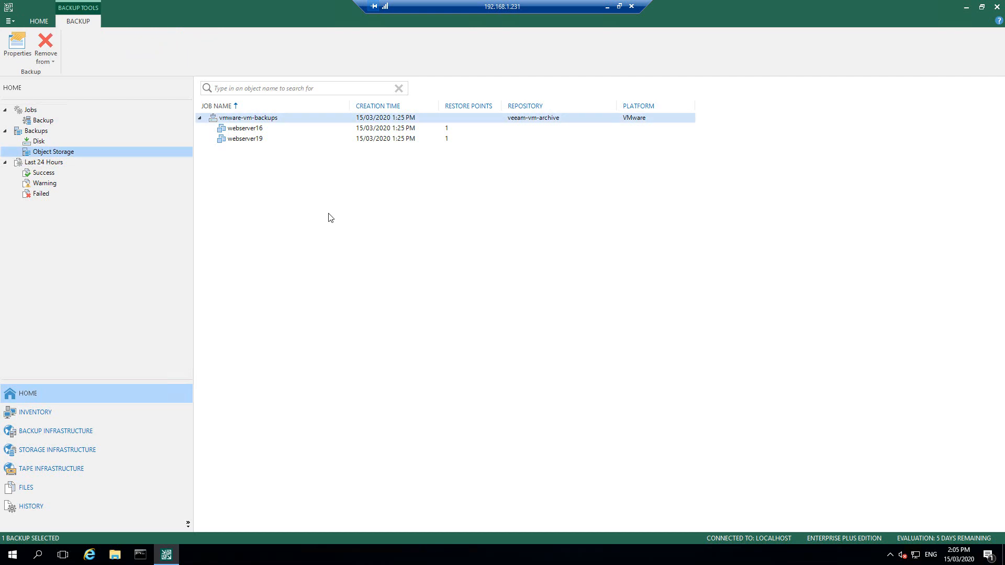
Step: List the disk backups and check webserver16 and webserver19 file retention in vmware-vm-backups Properties
{"action": "left_click", "coordinate": [37, 144]}
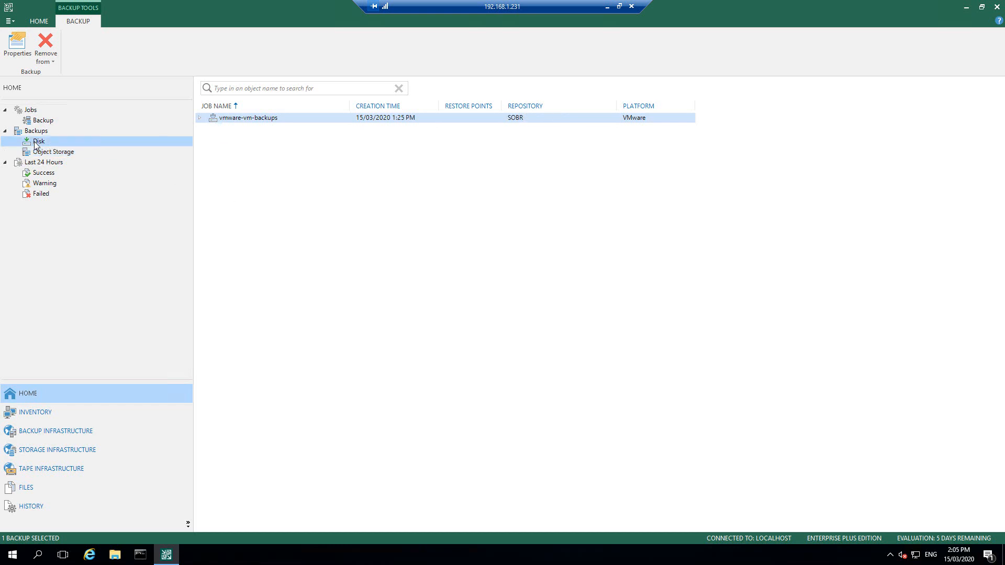
{"action": "left_click", "coordinate": [200, 118]}
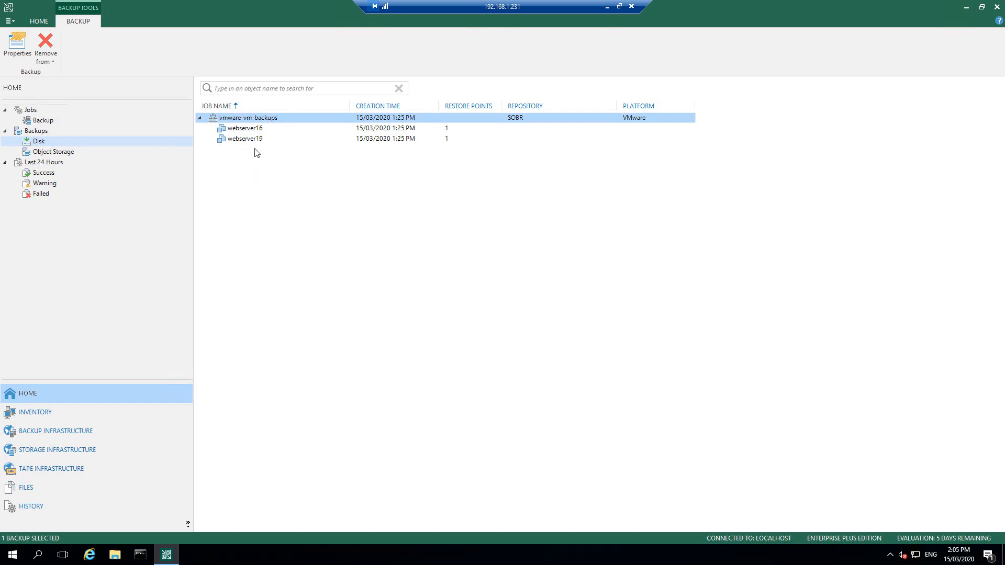
{"action": "right_click", "coordinate": [249, 121]}
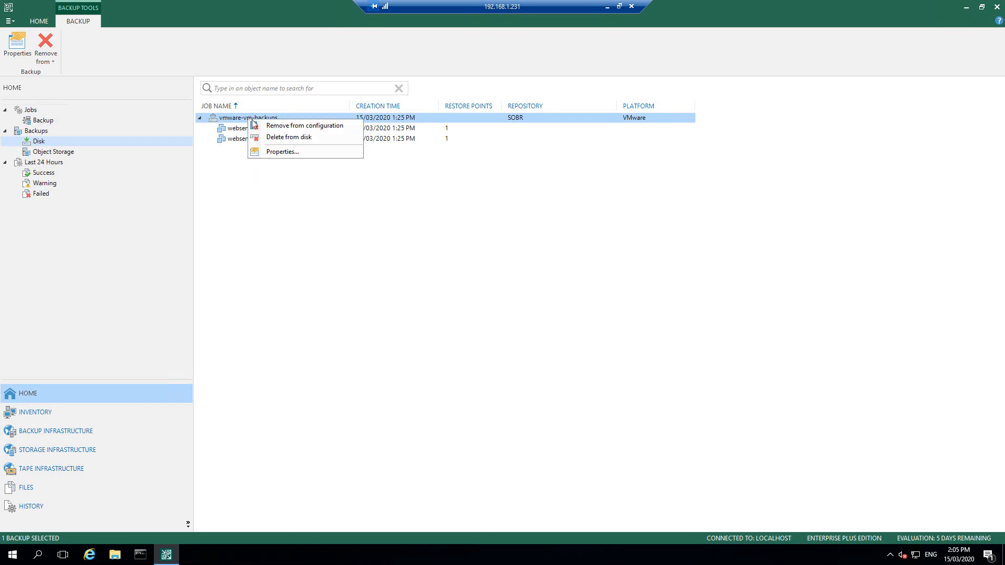
{"action": "left_click", "coordinate": [269, 155]}
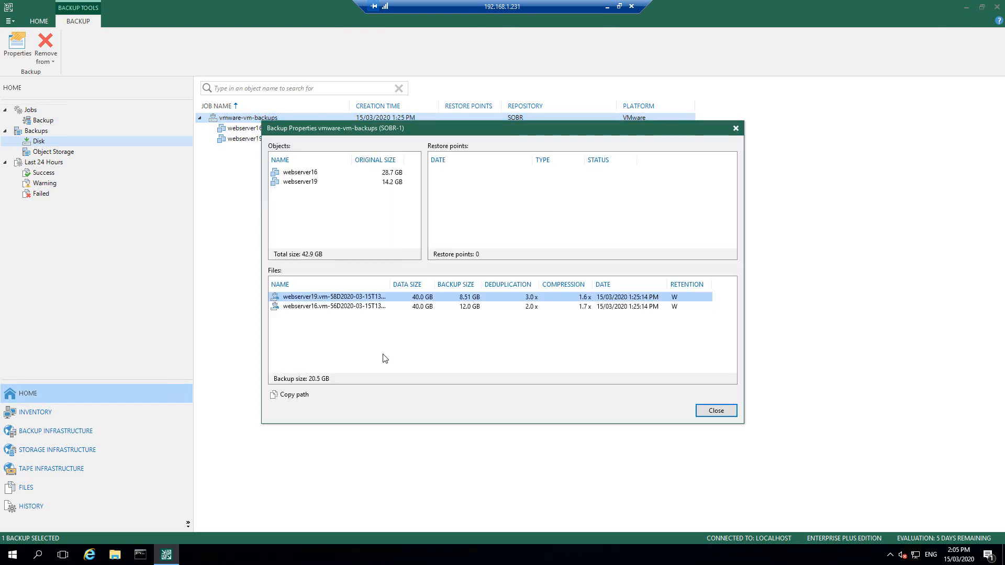
{"action": "left_click", "coordinate": [351, 307]}
{"action": "left_click", "coordinate": [350, 298]}
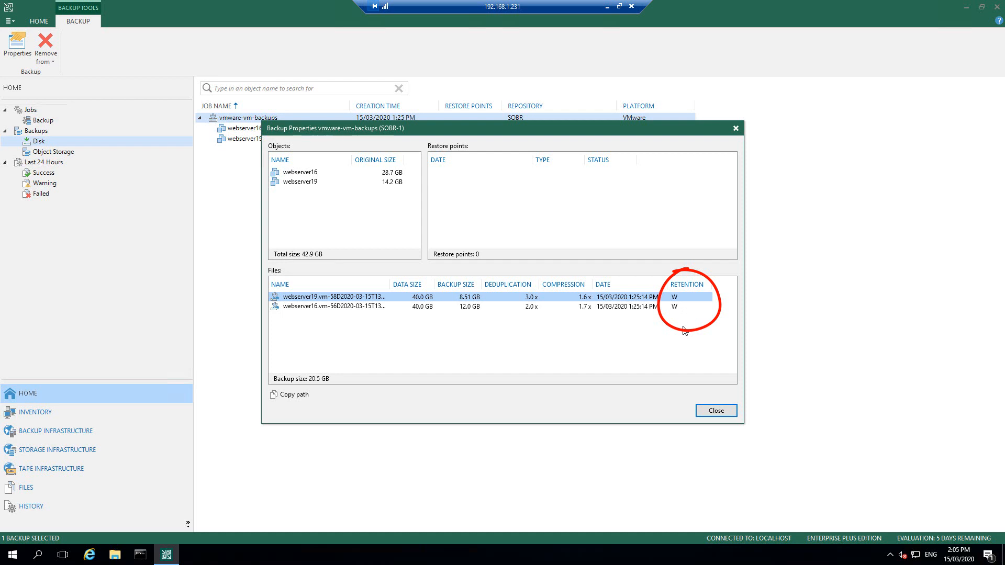
{"action": "left_click", "coordinate": [717, 411]}
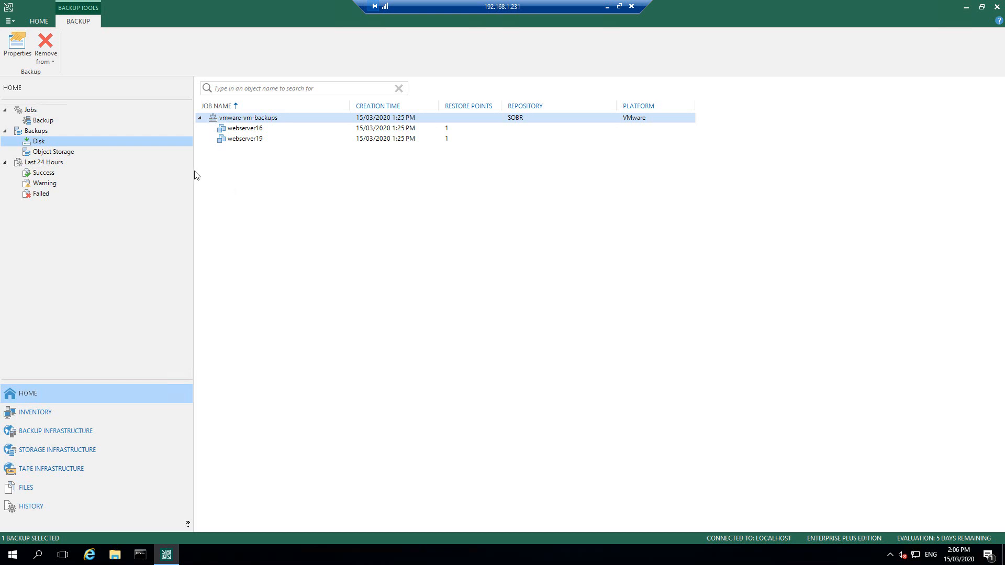
Step: Create a new File share backup job named netapp-fileshare-backup
{"action": "left_click", "coordinate": [29, 111]}
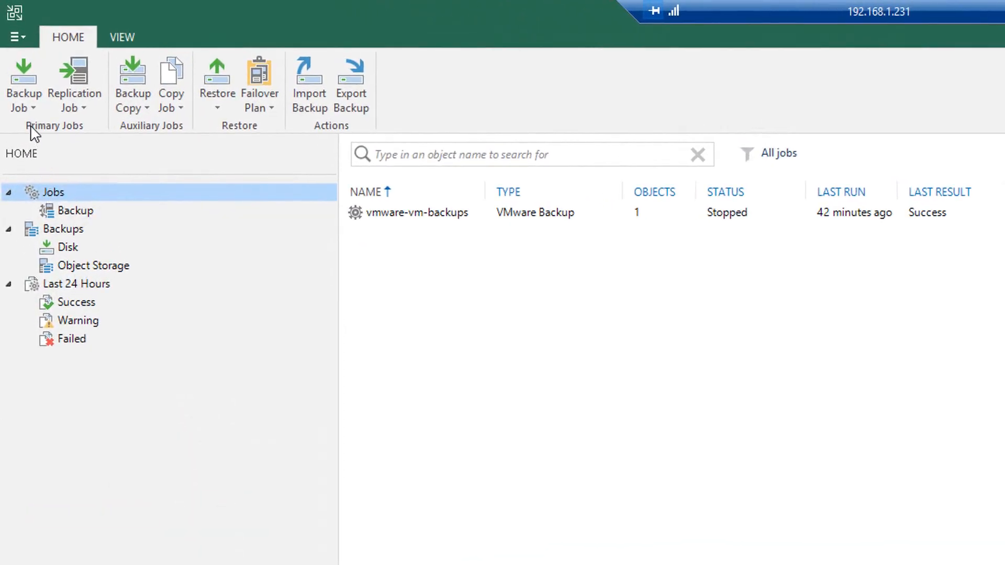
{"action": "left_click", "coordinate": [34, 116]}
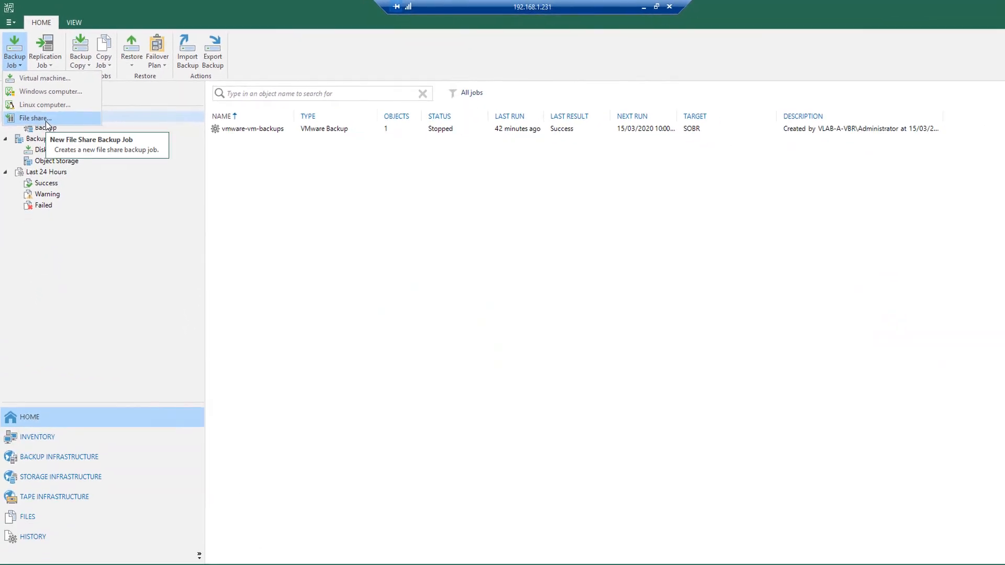
{"action": "left_click", "coordinate": [46, 122]}
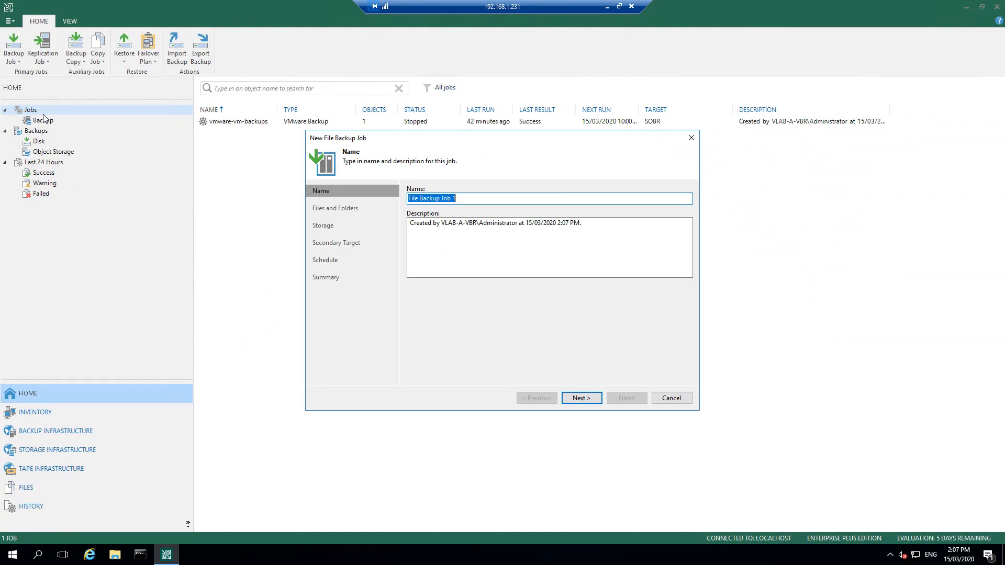
{"action": "type", "text": "netapp-fileshare-backup"}
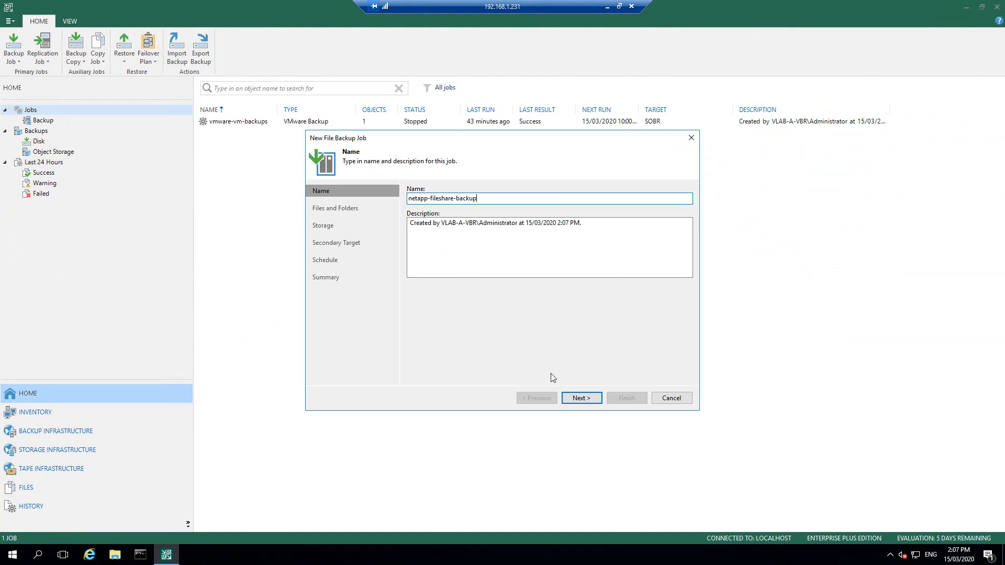
{"action": "left_click", "coordinate": [576, 398]}
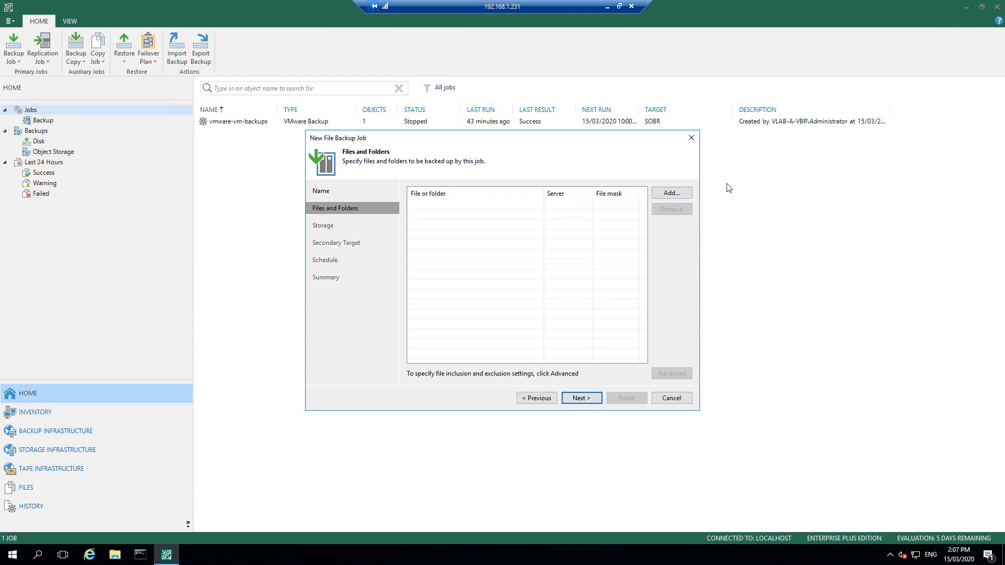
Step: Add the root \\vlab-a-cifs1.vlab.local\Cifs_Documents share as the job's backup source
{"action": "left_click", "coordinate": [679, 194]}
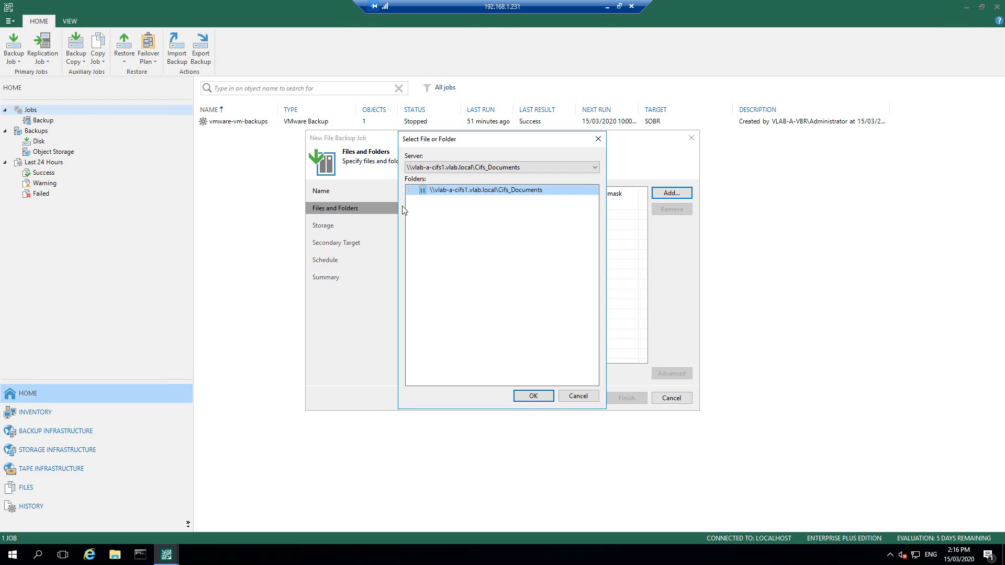
{"action": "left_click", "coordinate": [411, 191]}
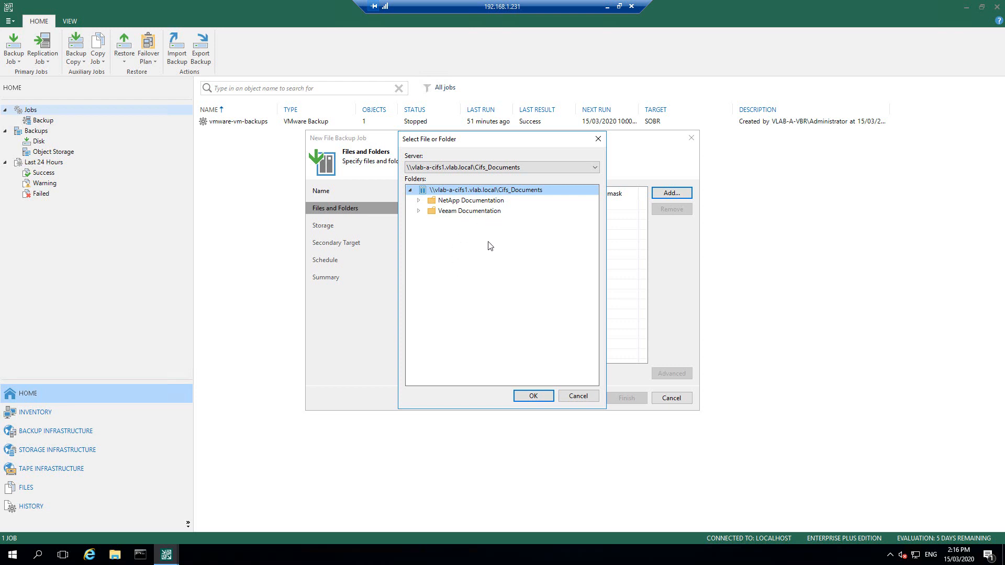
{"action": "left_click", "coordinate": [484, 202]}
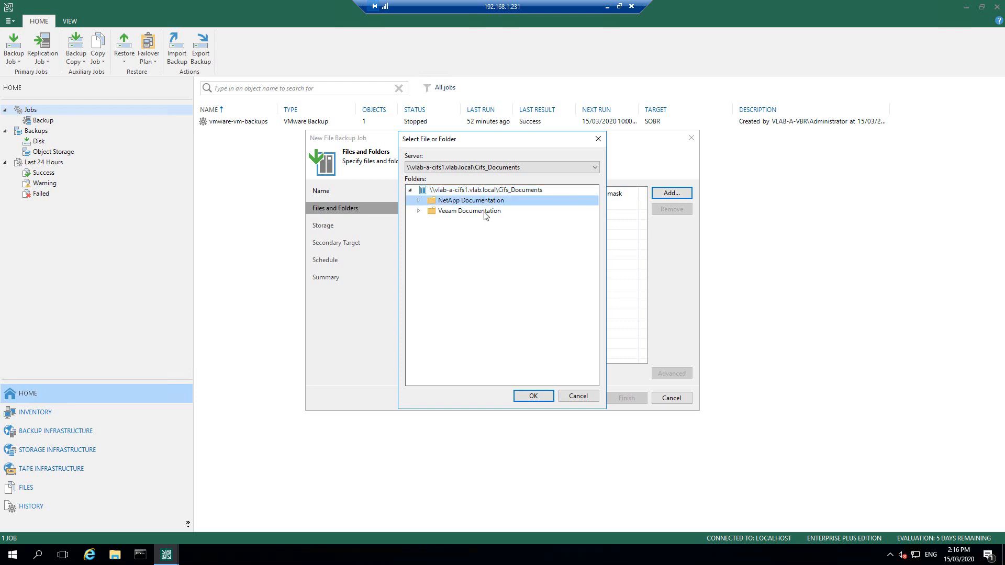
{"action": "left_click", "coordinate": [484, 213]}
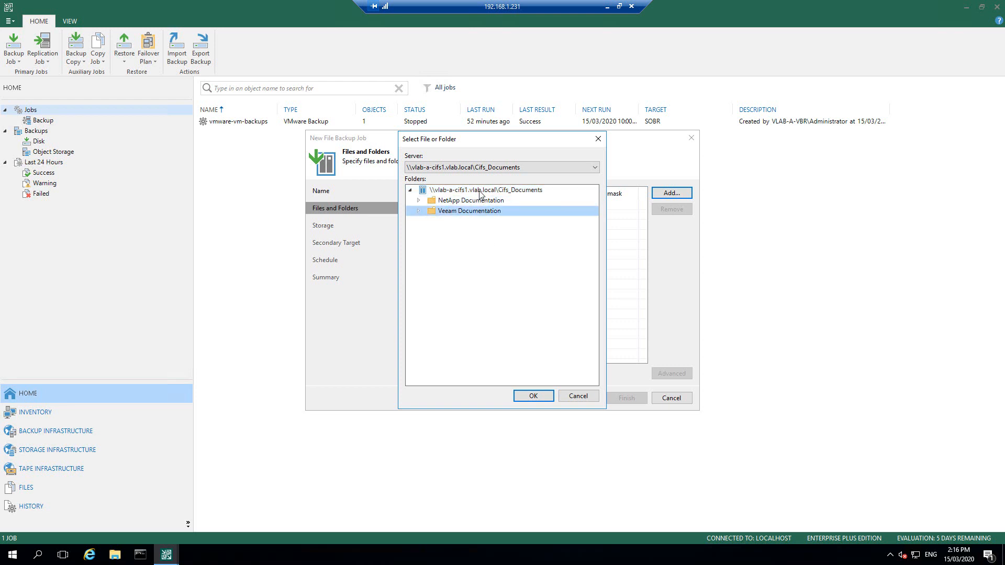
{"action": "left_click", "coordinate": [480, 191]}
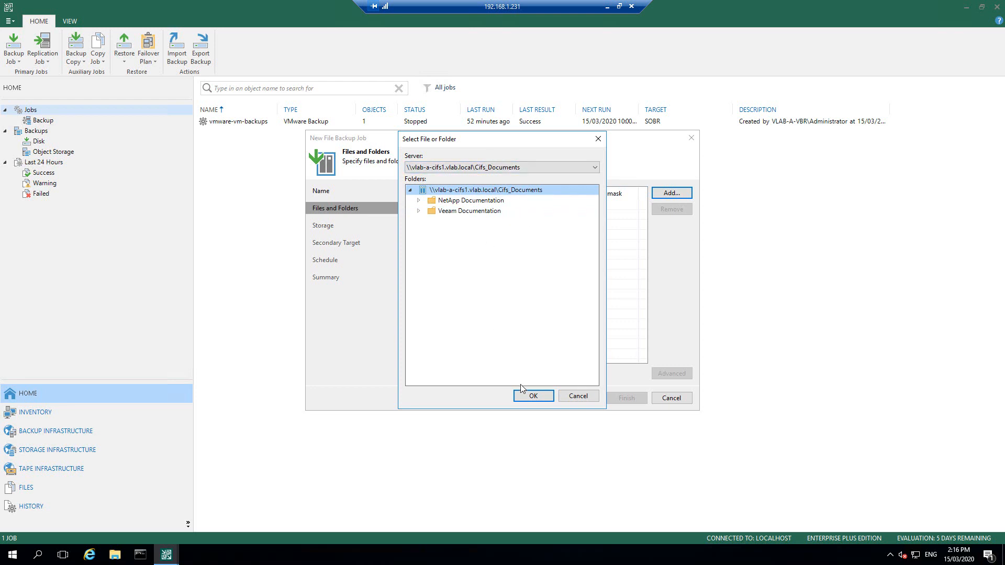
{"action": "left_click", "coordinate": [534, 397]}
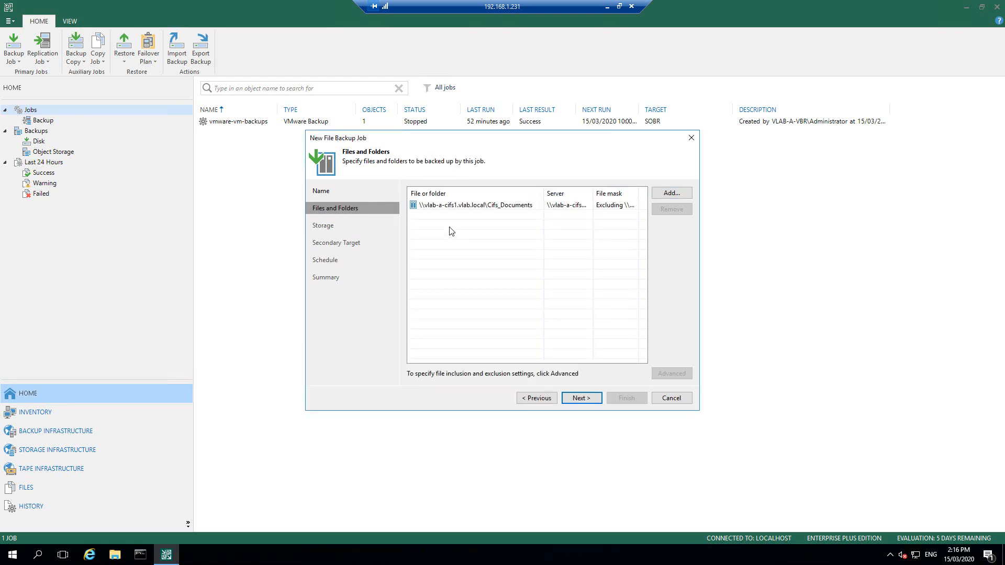
{"action": "left_click", "coordinate": [450, 206]}
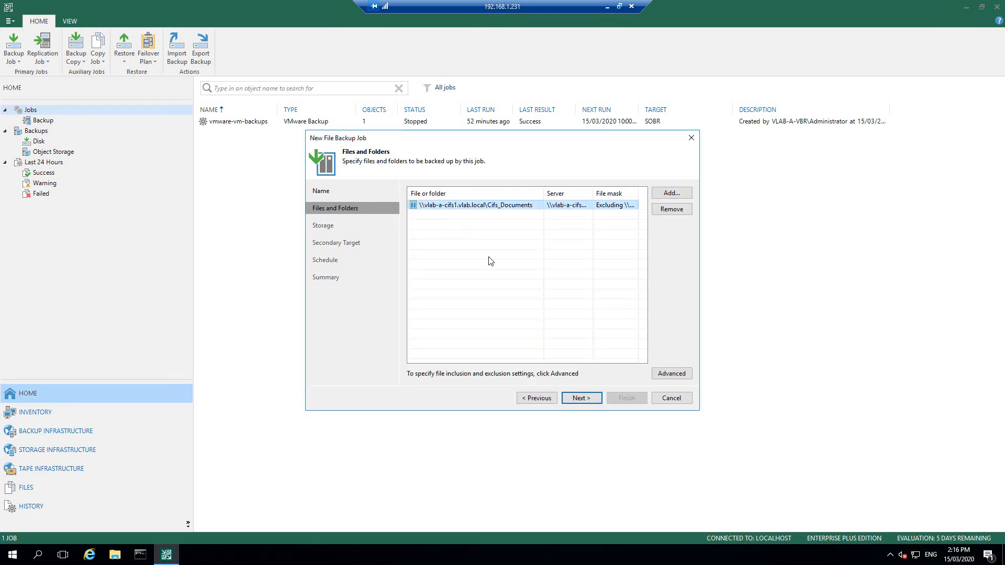
{"action": "left_click", "coordinate": [682, 375]}
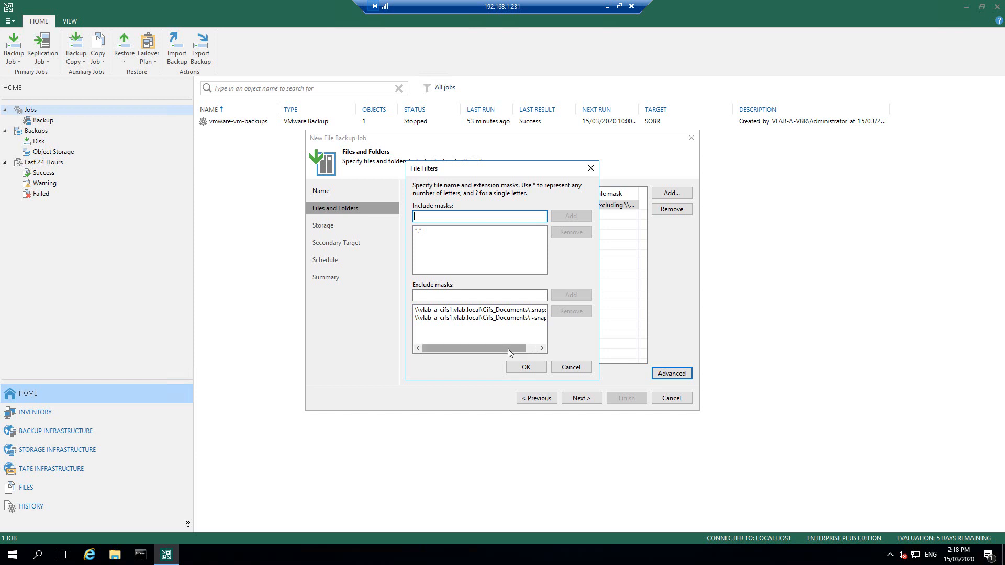
{"action": "left_click_drag", "start_coordinate": [508, 349], "coordinate": [520, 349]}
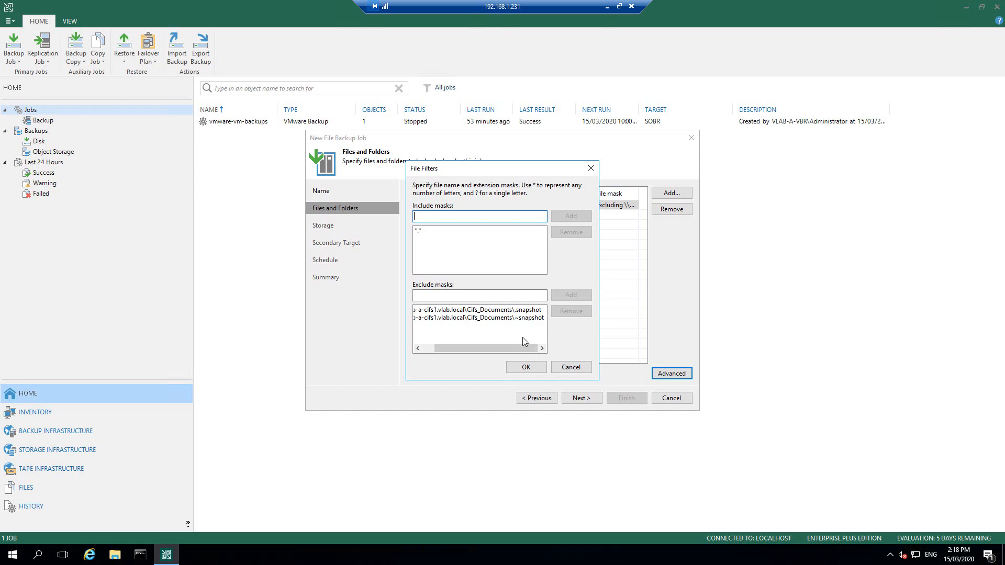
{"action": "left_click_drag", "start_coordinate": [517, 345], "coordinate": [463, 344]}
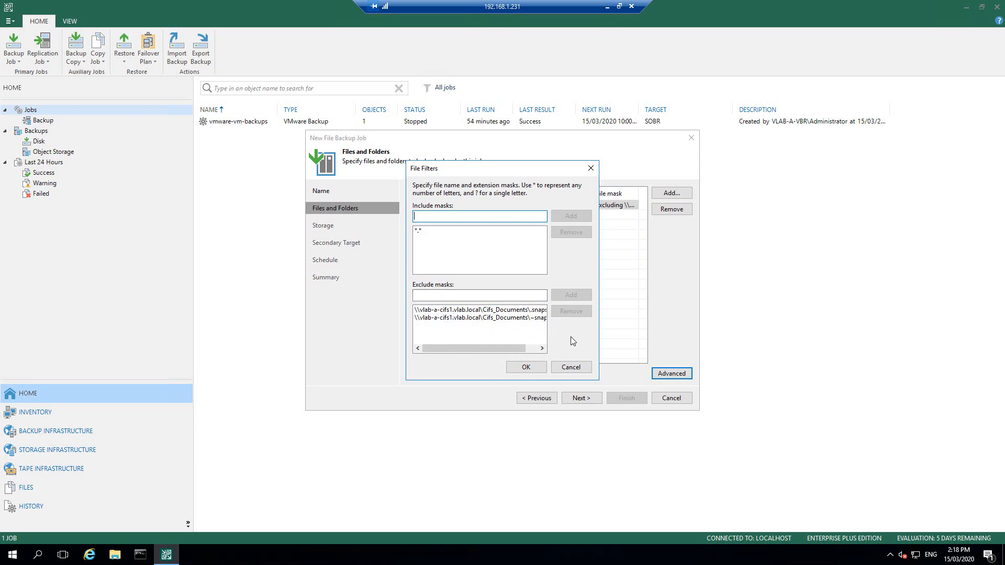
{"action": "left_click", "coordinate": [527, 368]}
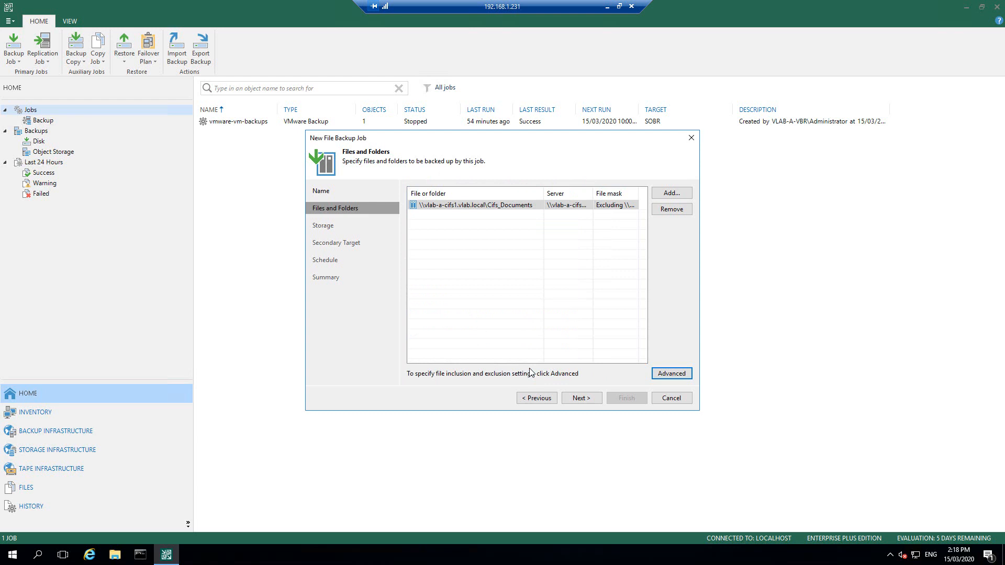
Step: On the Storage step, change the SOBR all-file-versions retention from 7 to 1 day
{"action": "left_click", "coordinate": [581, 398]}
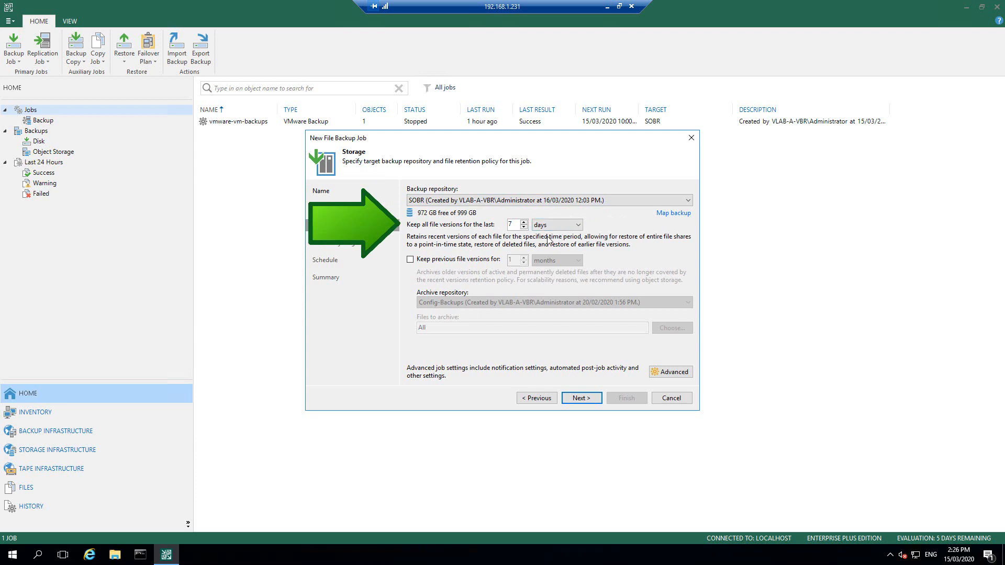
{"action": "double_click", "coordinate": [510, 225]}
{"action": "type", "text": "1"}
Step: Turn on 1-month previous-version retention, archiving to the veeam-file-archive repository
{"action": "left_click", "coordinate": [411, 260]}
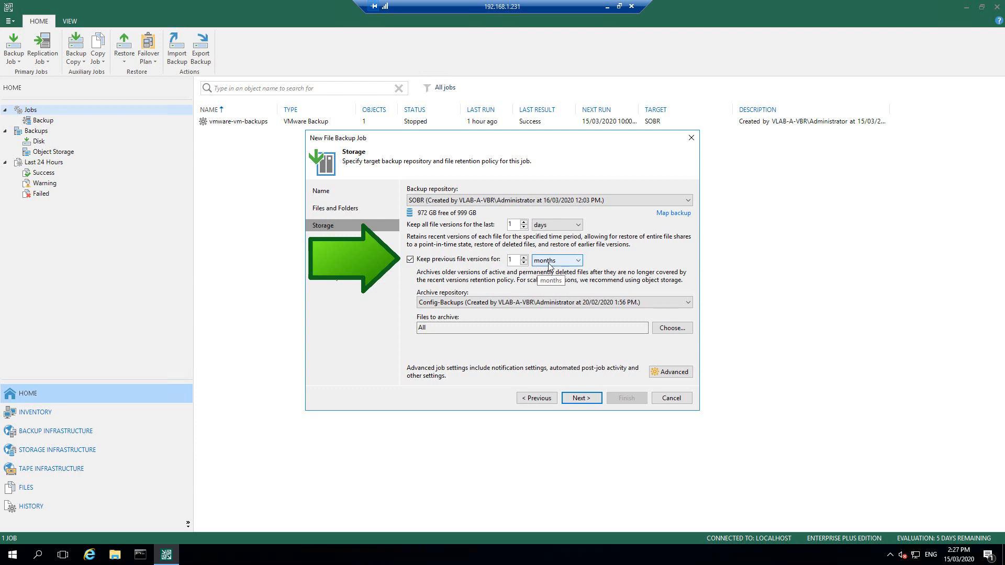
{"action": "left_click", "coordinate": [579, 262]}
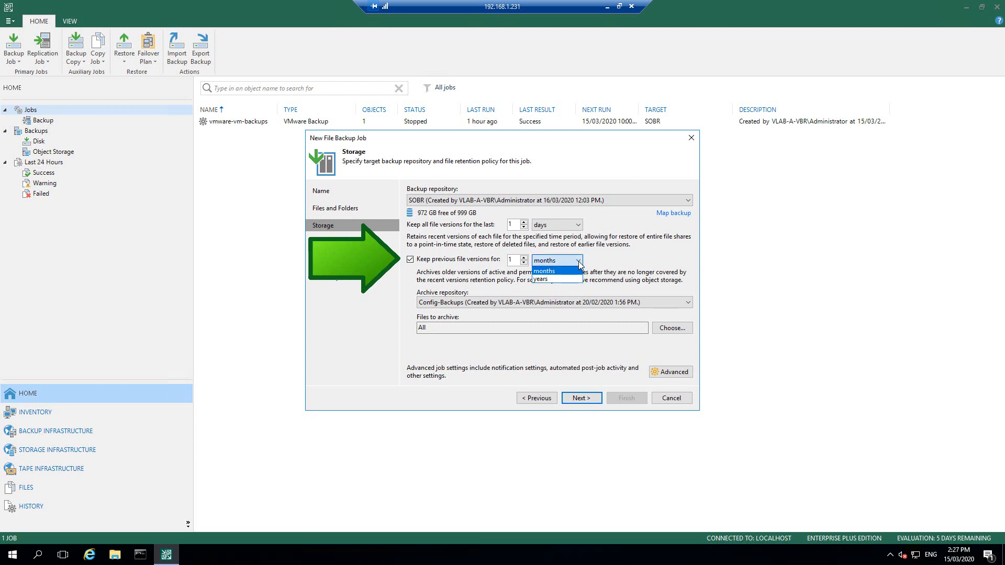
{"action": "left_click", "coordinate": [617, 261]}
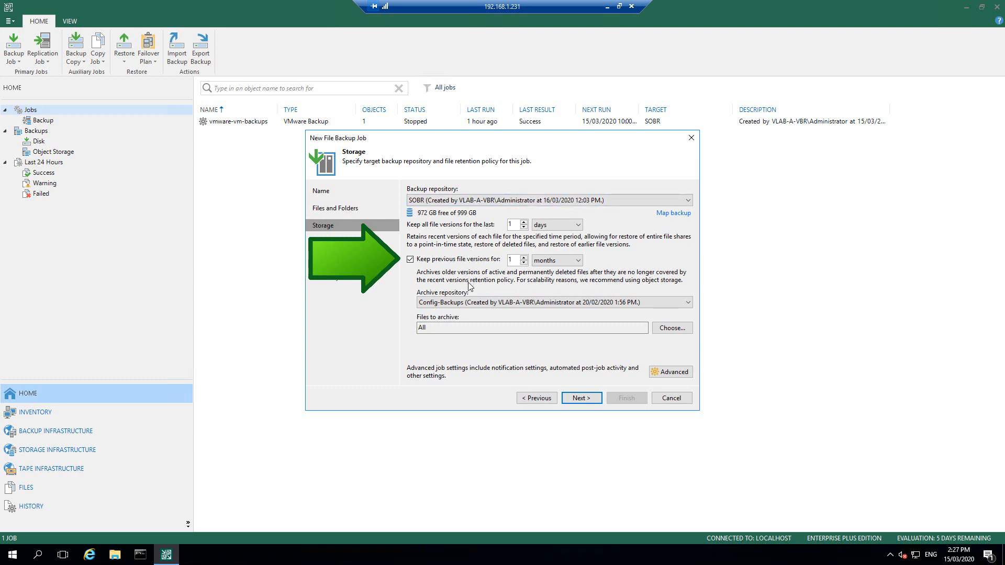
{"action": "left_click", "coordinate": [464, 303]}
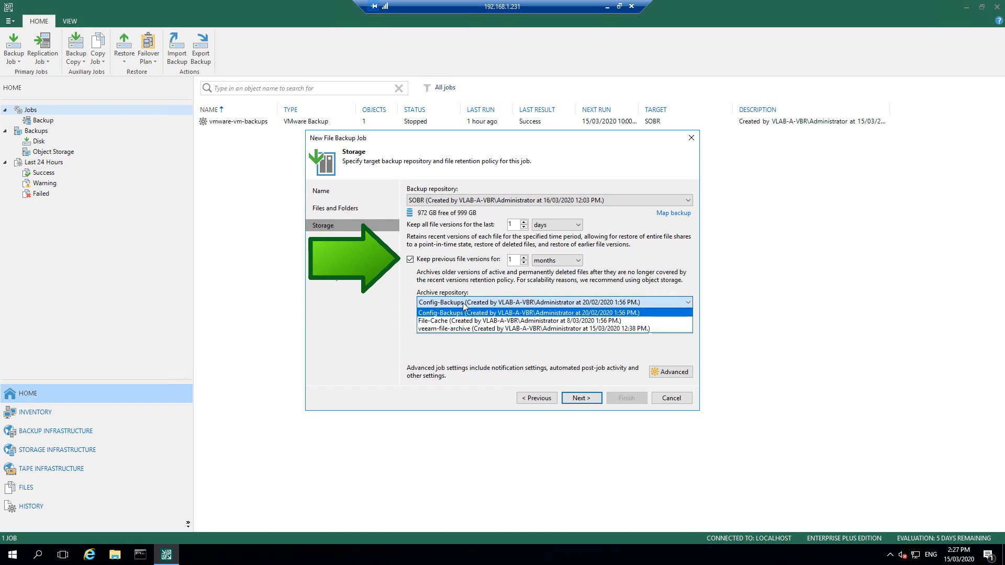
{"action": "left_click", "coordinate": [468, 329]}
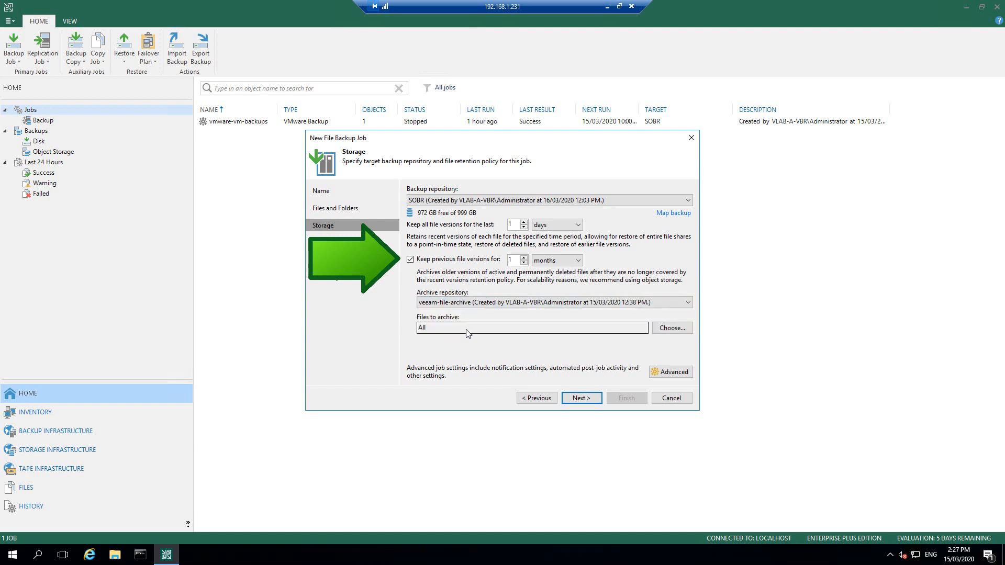
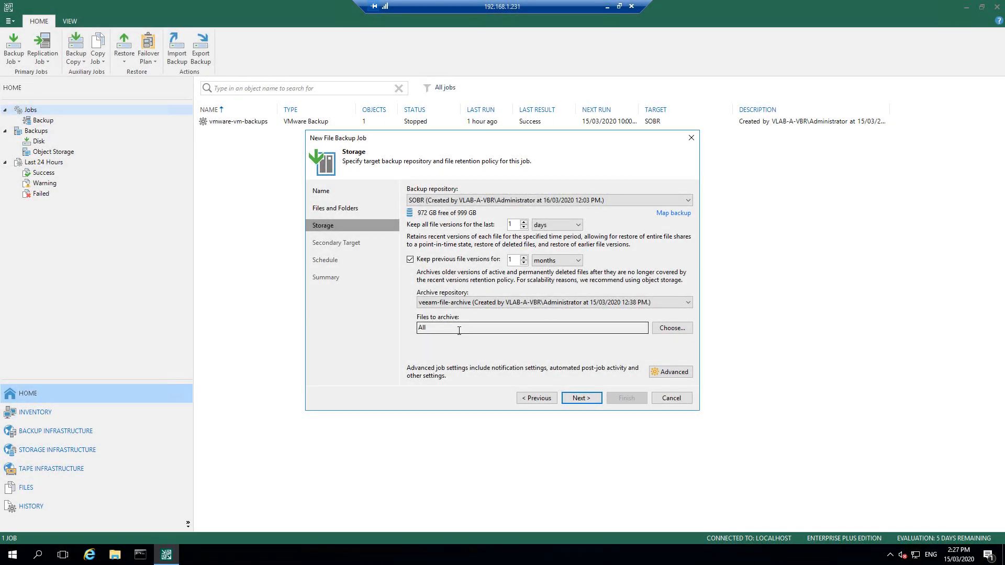
Step: Leave the active and deleted file-version limits off so all files are archived
{"action": "left_click", "coordinate": [673, 328]}
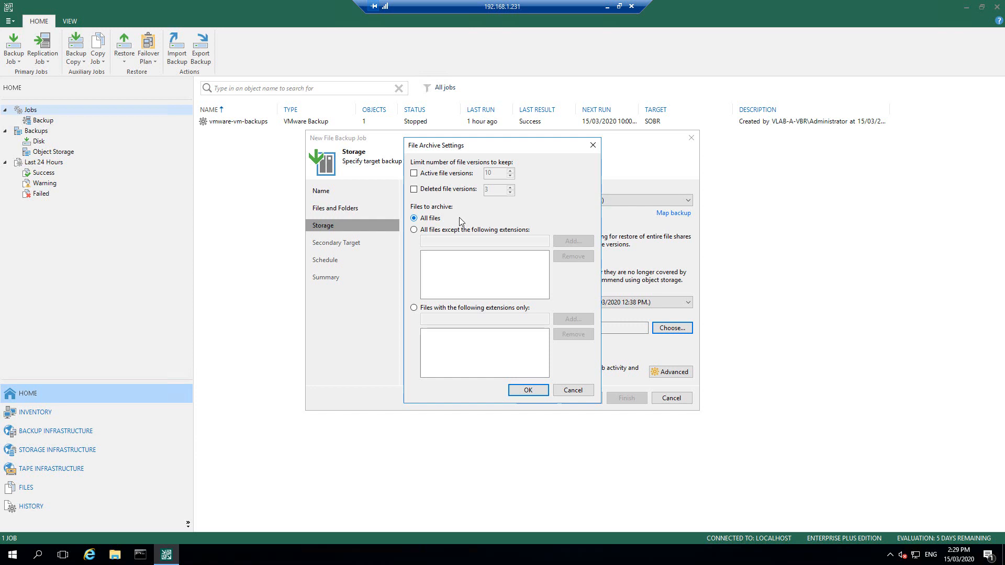
{"action": "left_click", "coordinate": [414, 173]}
{"action": "left_click", "coordinate": [414, 189]}
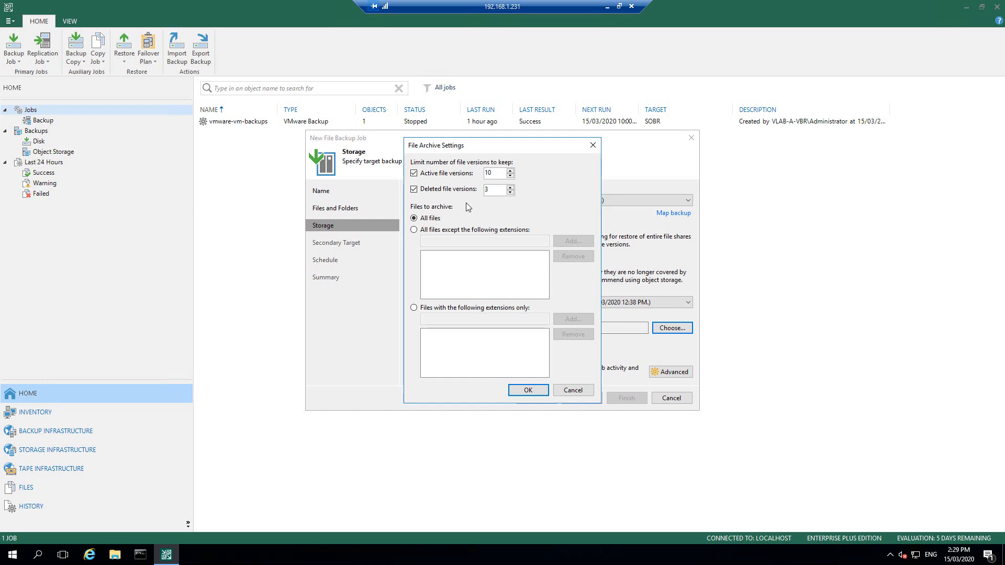
{"action": "left_click", "coordinate": [414, 189]}
{"action": "left_click", "coordinate": [414, 174]}
{"action": "left_click", "coordinate": [528, 392]}
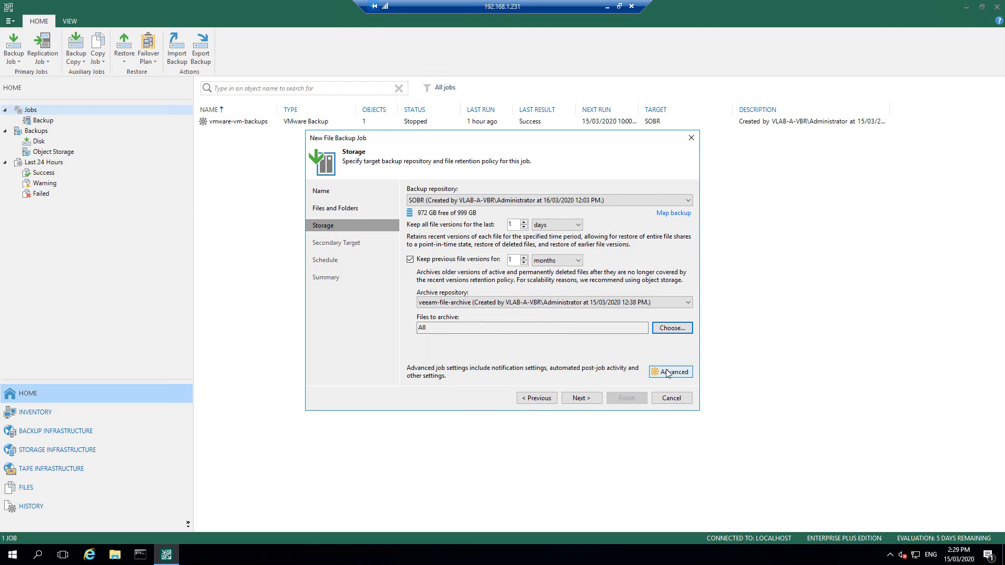
Step: In advanced settings, keep Optimal compression and enable encryption with the S3 Encryption Password
{"action": "left_click", "coordinate": [671, 372]}
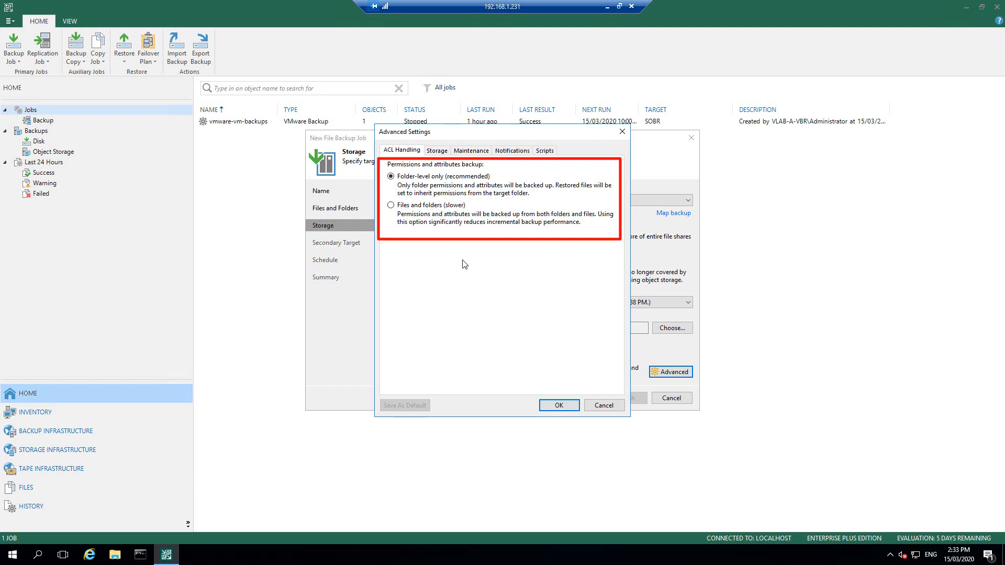
{"action": "left_click", "coordinate": [434, 152]}
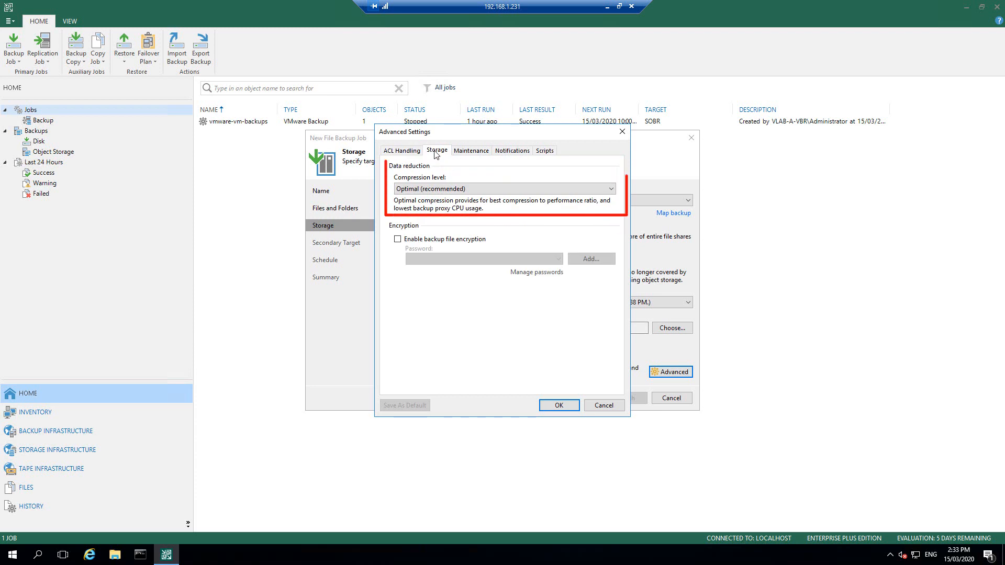
{"action": "left_click", "coordinate": [499, 190]}
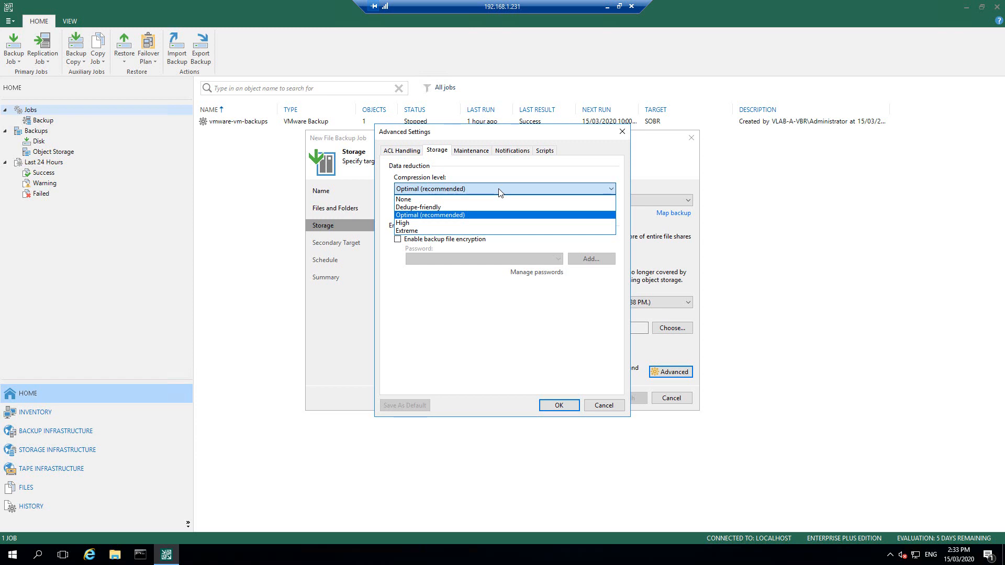
{"action": "left_click", "coordinate": [429, 215]}
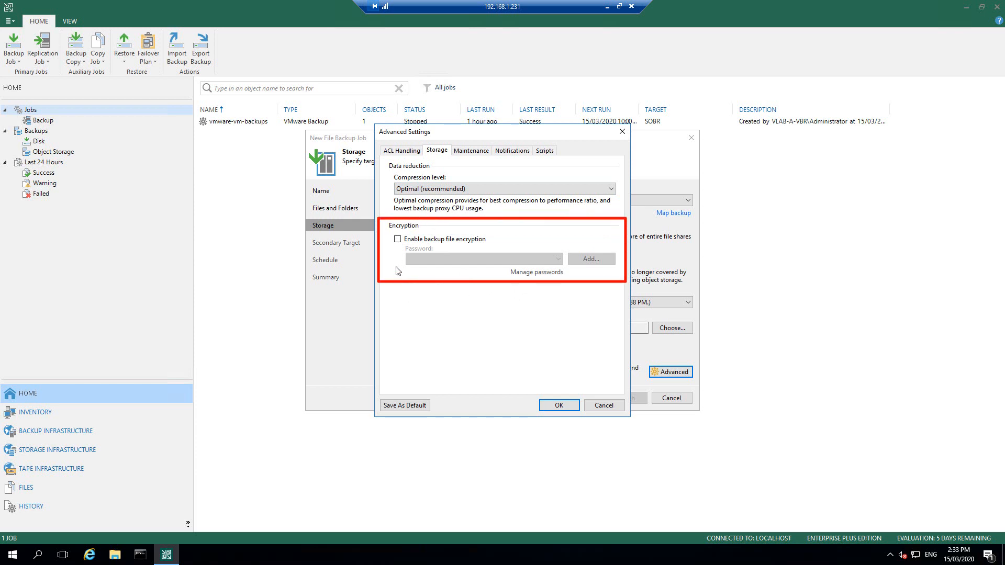
{"action": "left_click", "coordinate": [398, 240]}
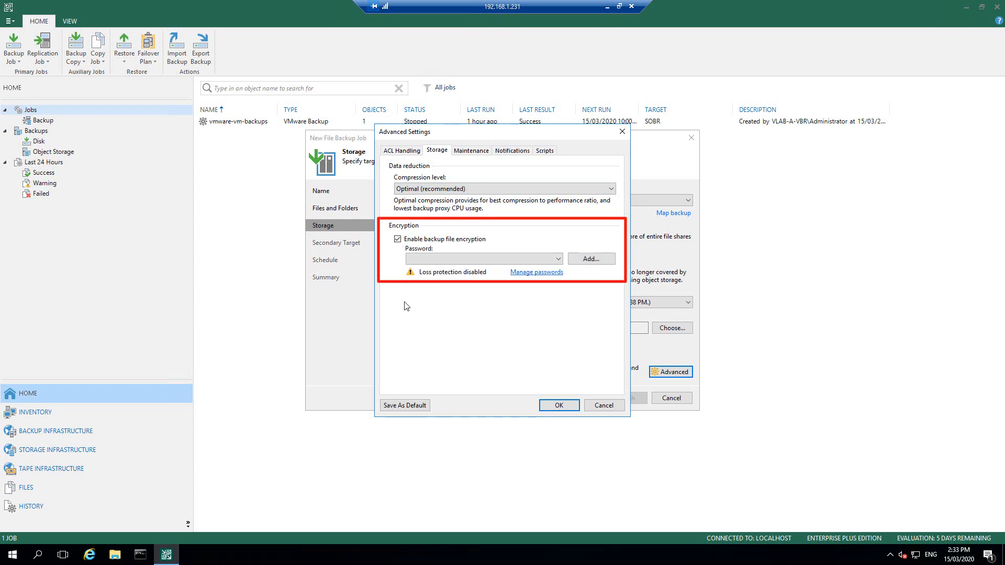
{"action": "left_click", "coordinate": [557, 260]}
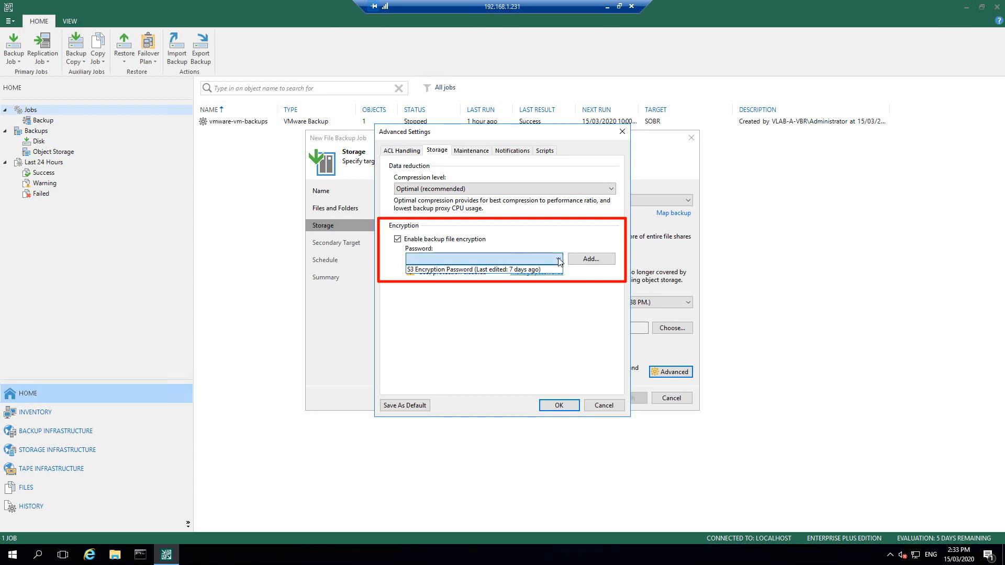
{"action": "left_click", "coordinate": [463, 270]}
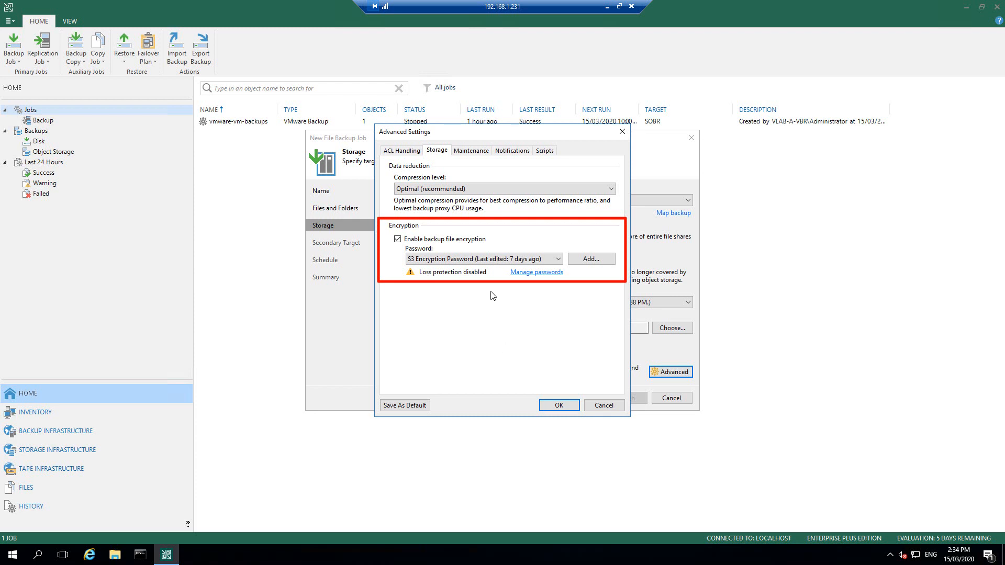
Step: Review the Maintenance, Notifications and Scripts settings, then apply the advanced settings
{"action": "left_click", "coordinate": [482, 156]}
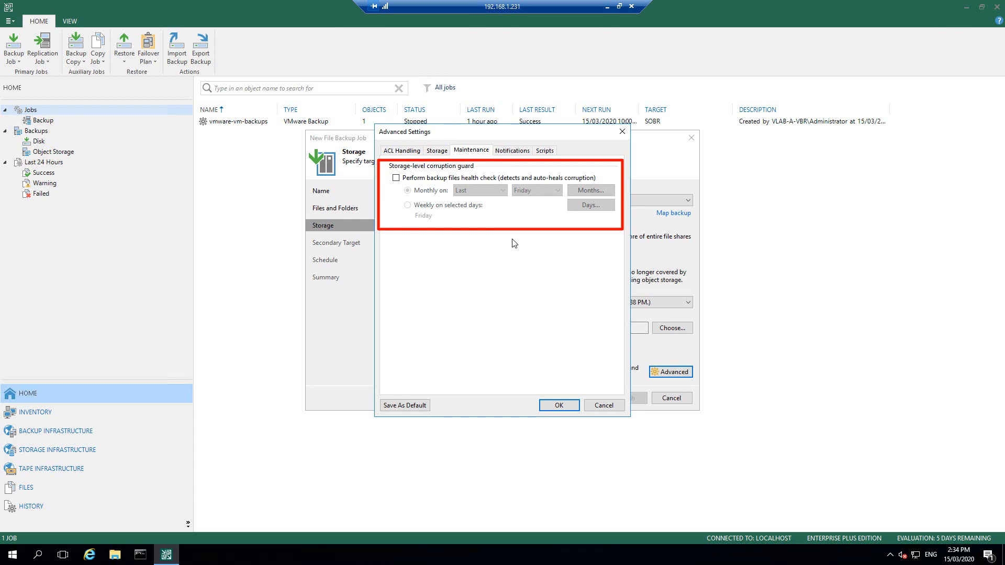
{"action": "left_click", "coordinate": [513, 154]}
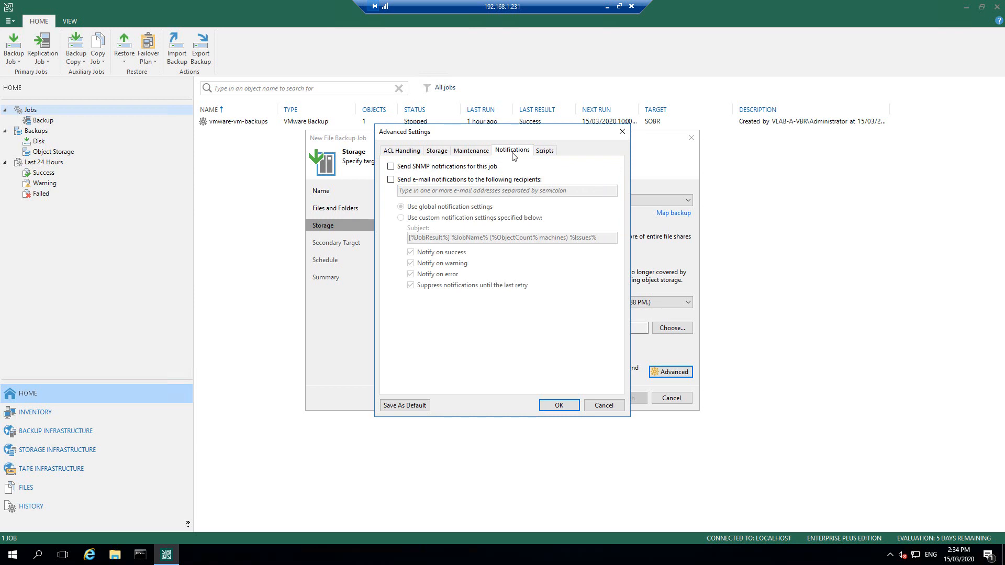
{"action": "left_click", "coordinate": [545, 152]}
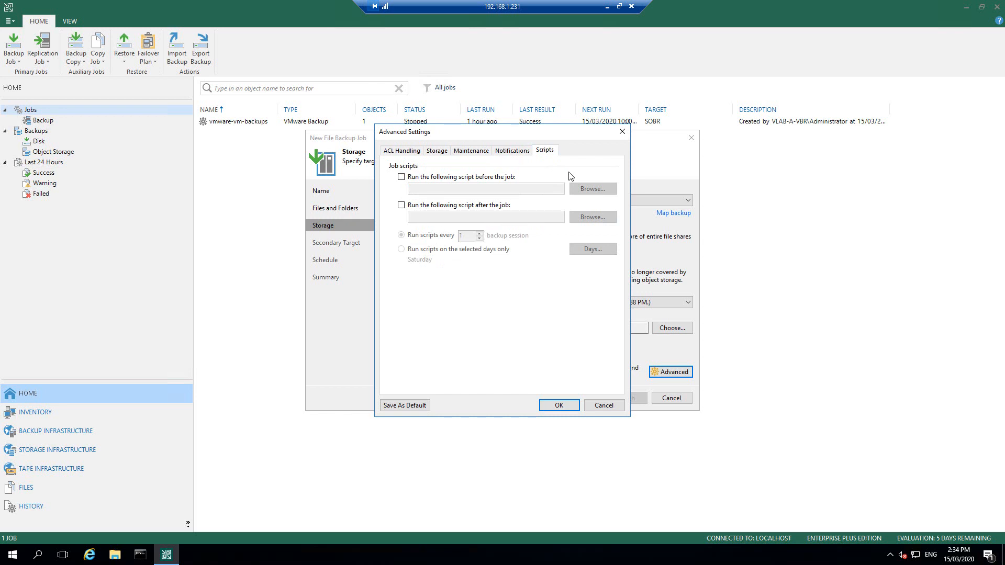
{"action": "left_click", "coordinate": [559, 406]}
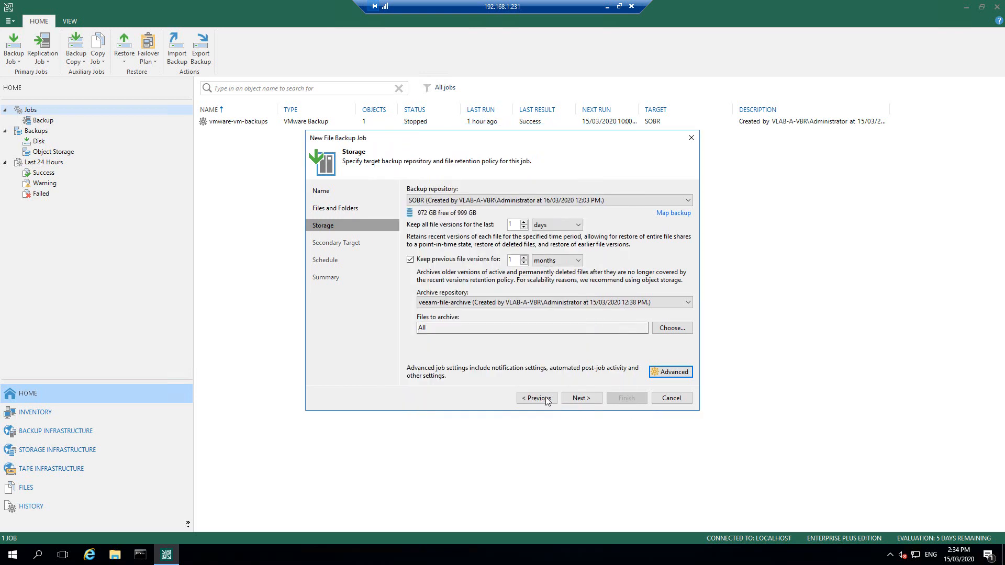
Step: Cancel adding a secondary repository and continue past Secondary Target with none listed
{"action": "left_click", "coordinate": [581, 399]}
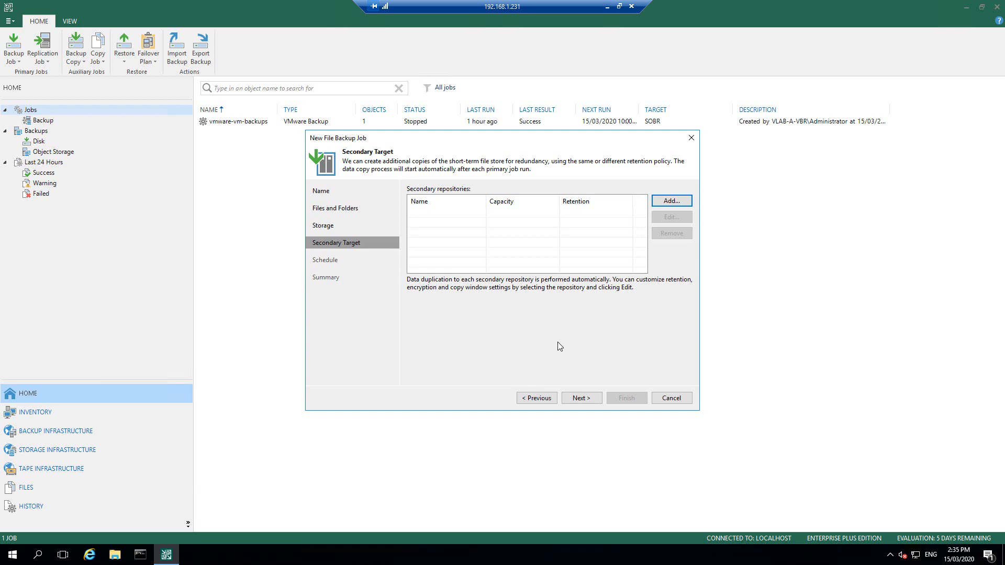
{"action": "left_click", "coordinate": [680, 202]}
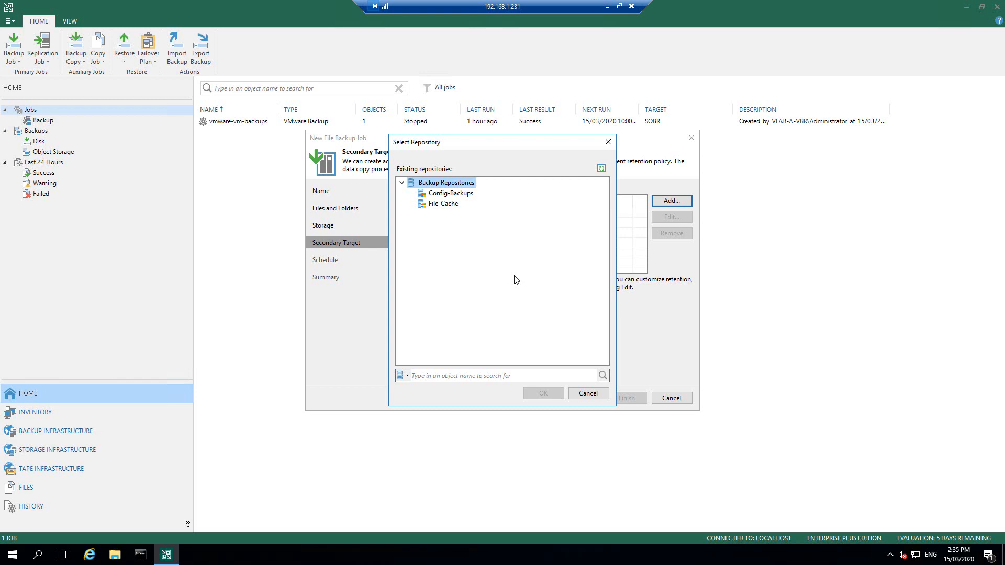
{"action": "left_click", "coordinate": [588, 395]}
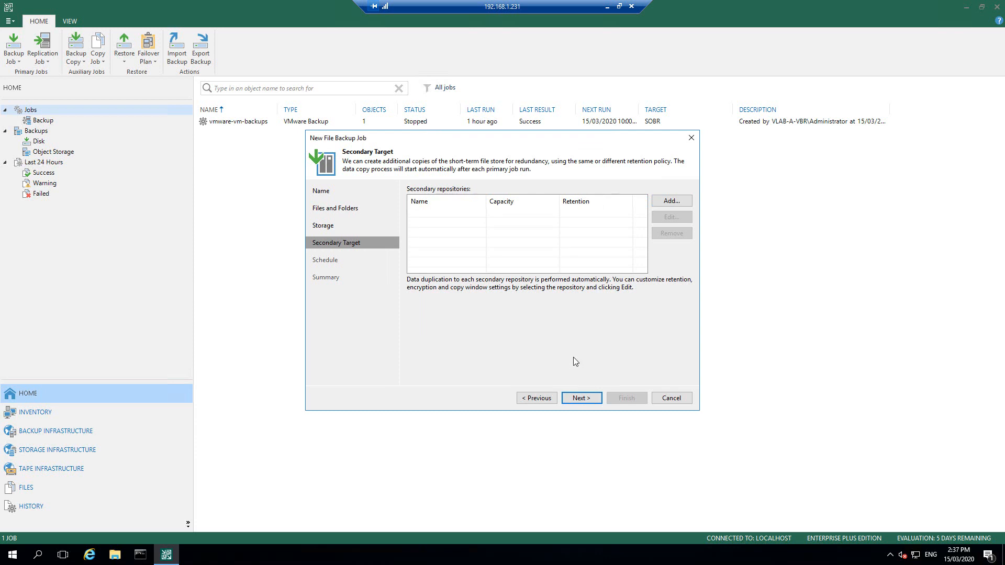
{"action": "left_click", "coordinate": [579, 399]}
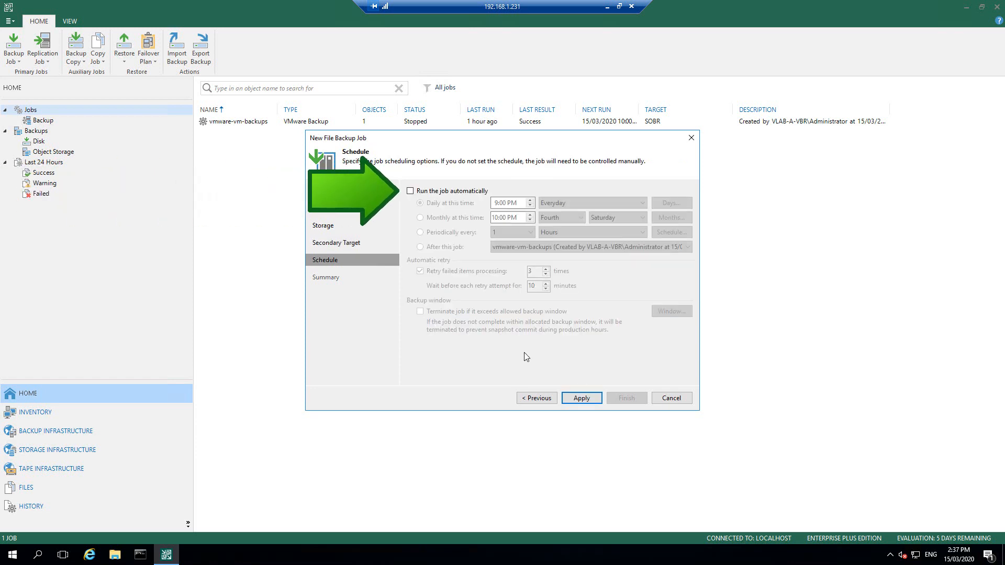
Step: Schedule netapp-fileshare-backup daily at 9:00 PM, save it, and widen the Name column
{"action": "left_click", "coordinate": [410, 191]}
{"action": "left_click", "coordinate": [502, 207]}
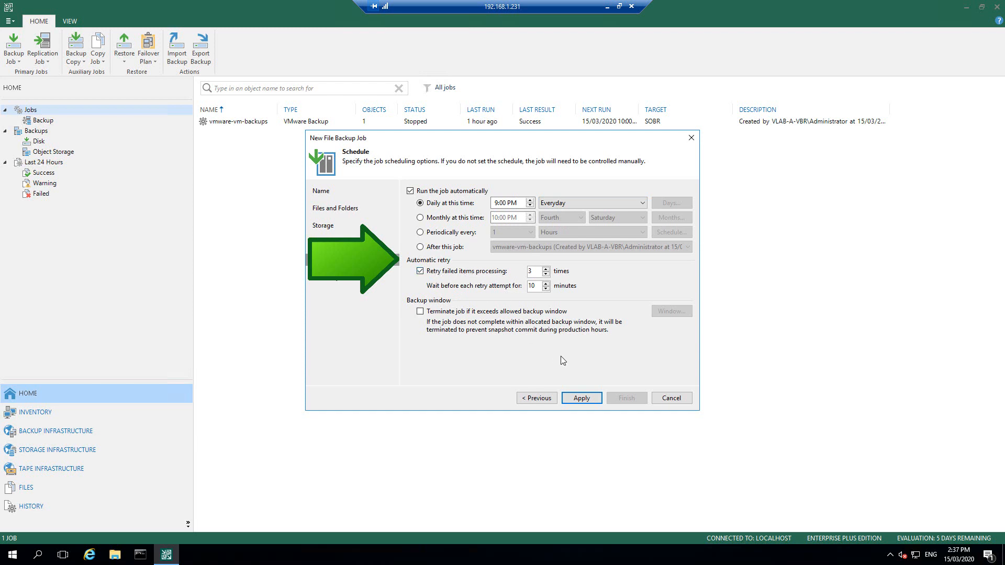
{"action": "left_click", "coordinate": [582, 398]}
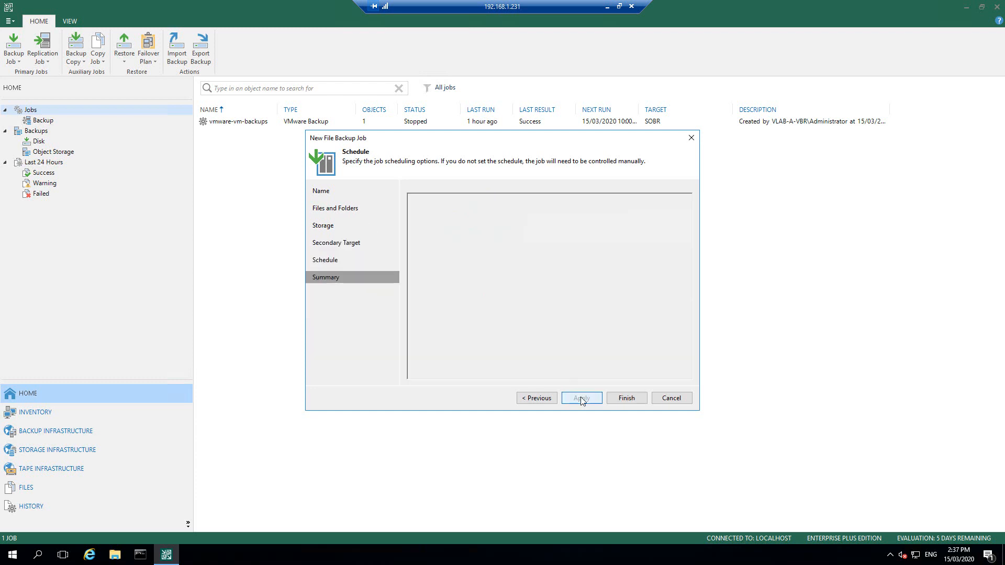
{"action": "left_click", "coordinate": [628, 400]}
{"action": "left_click_drag", "start_coordinate": [276, 111], "coordinate": [308, 111]}
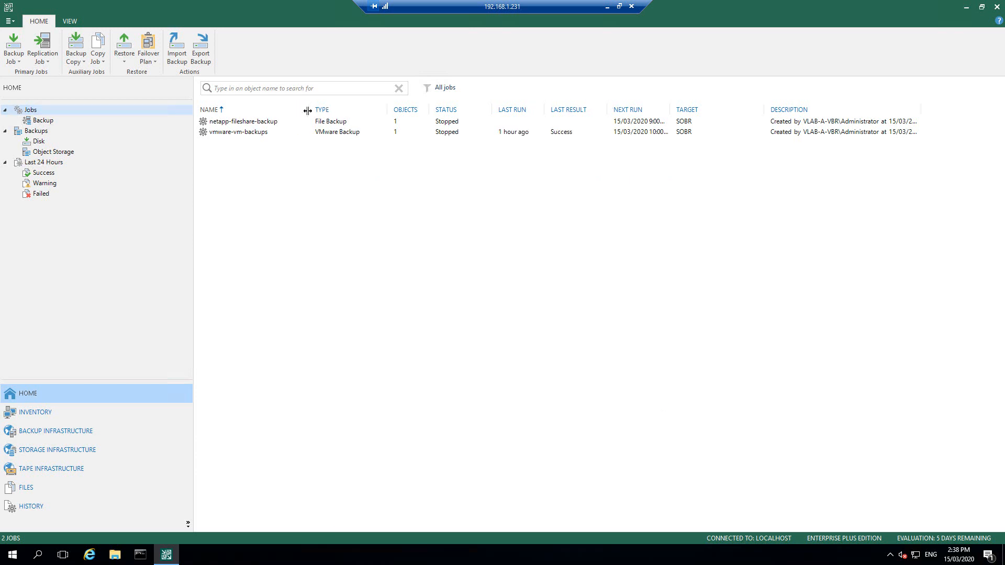
Step: Start the netapp-fileshare-backup job so it backs up 10 files (67.9 MB)
{"action": "left_click", "coordinate": [241, 123]}
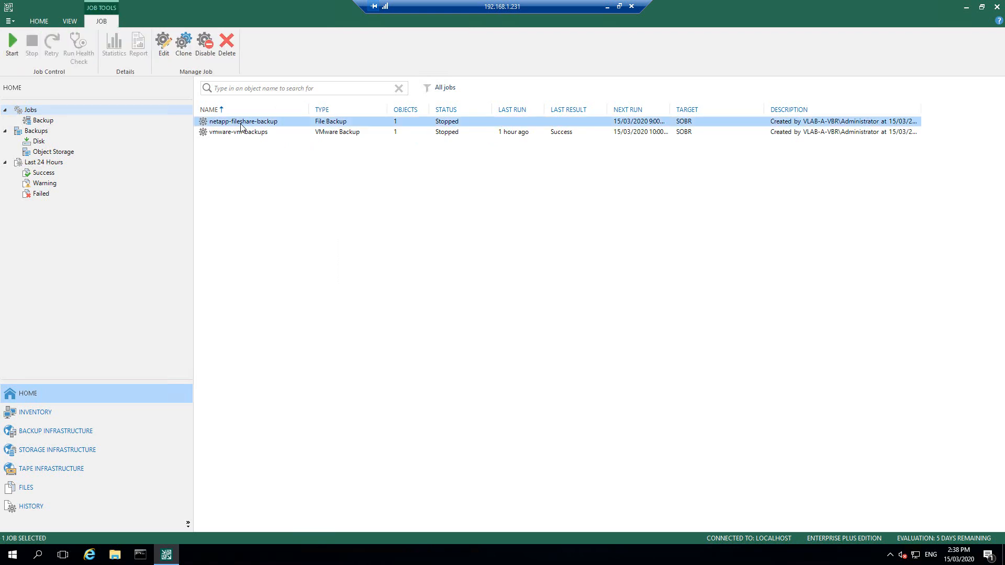
{"action": "right_click", "coordinate": [242, 126]}
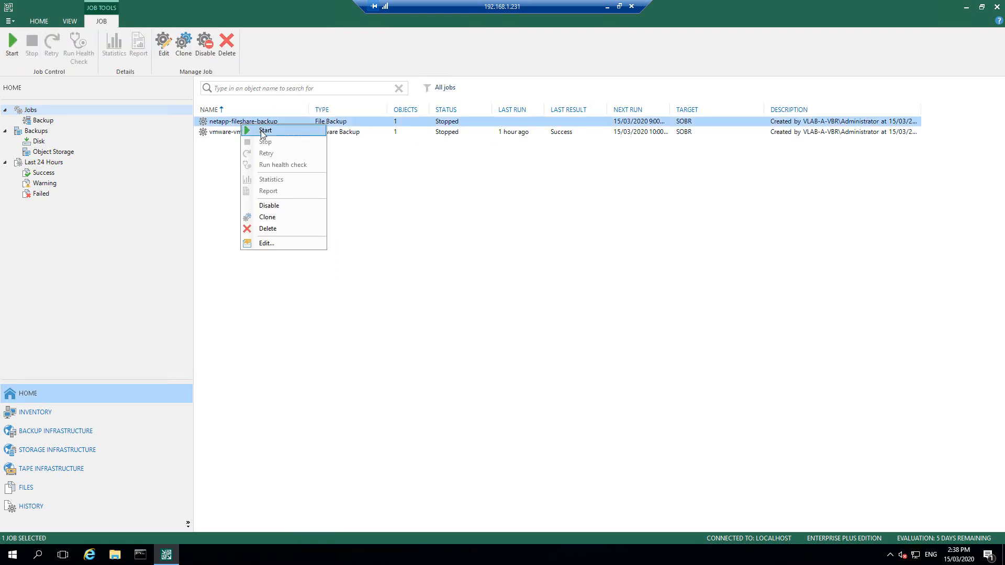
{"action": "left_click", "coordinate": [264, 131]}
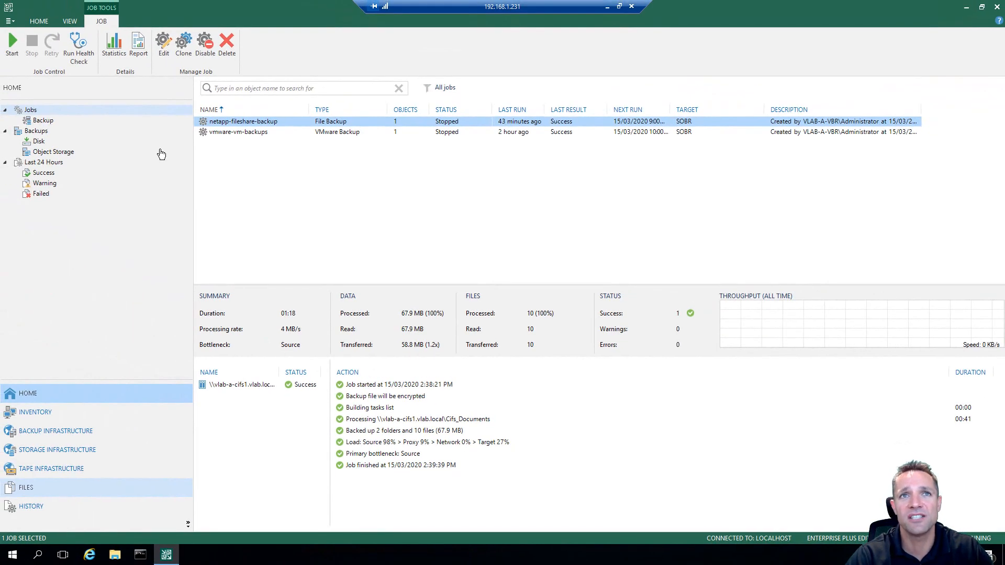
Step: In Backups > Disk, open netapp-fileshare-backup properties and check the Cifs_Documents restore point
{"action": "left_click", "coordinate": [37, 142]}
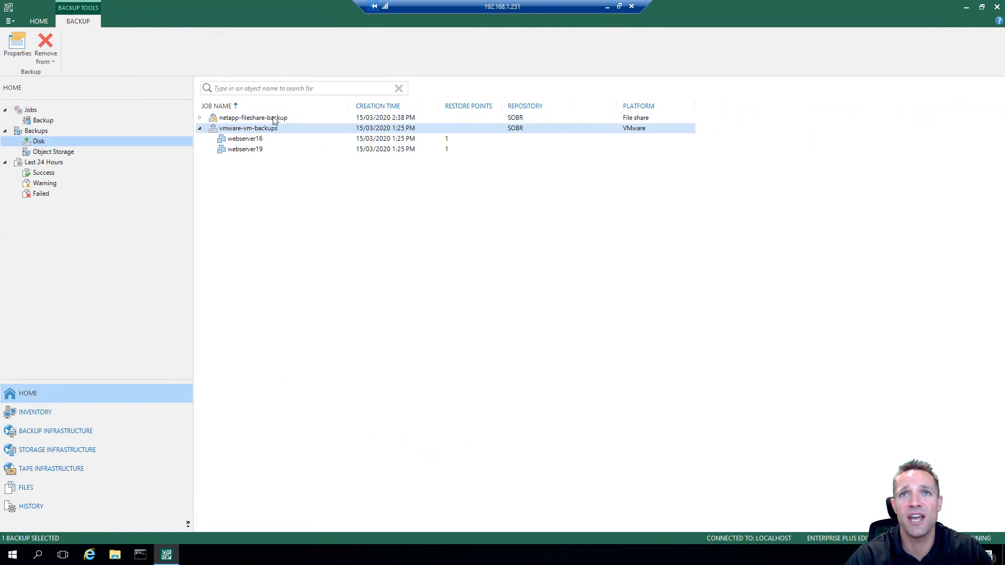
{"action": "left_click", "coordinate": [200, 117]}
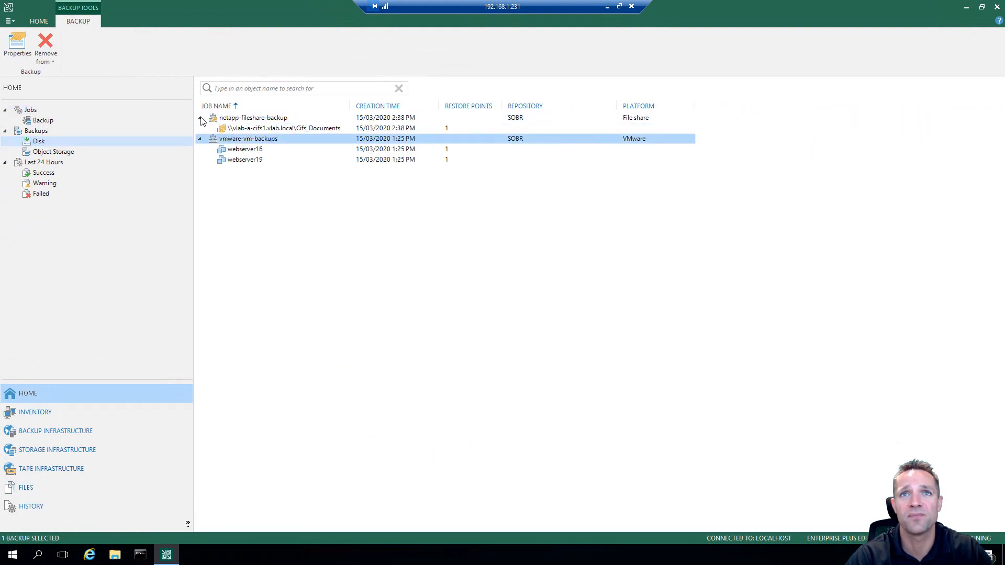
{"action": "left_click", "coordinate": [264, 120]}
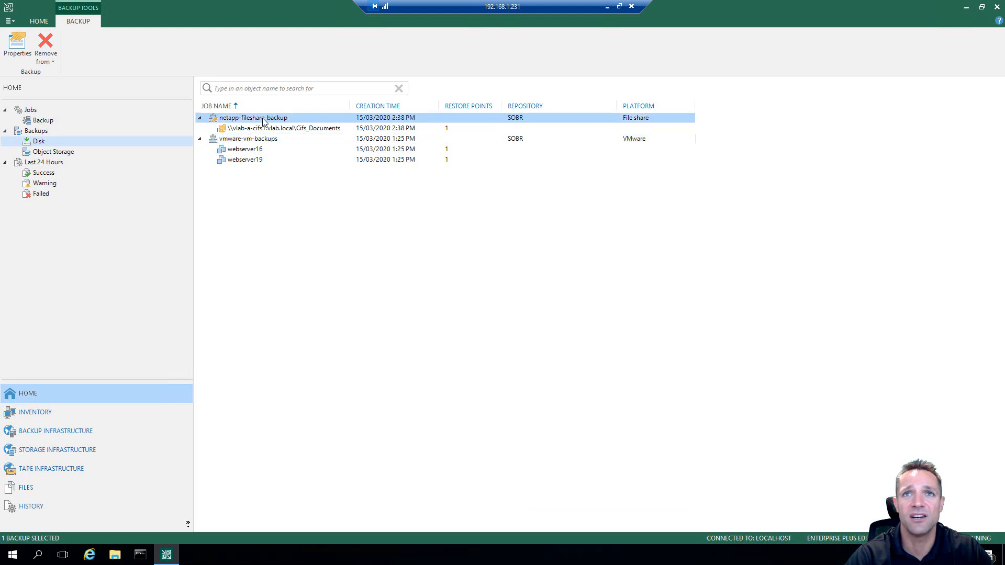
{"action": "right_click", "coordinate": [264, 120]}
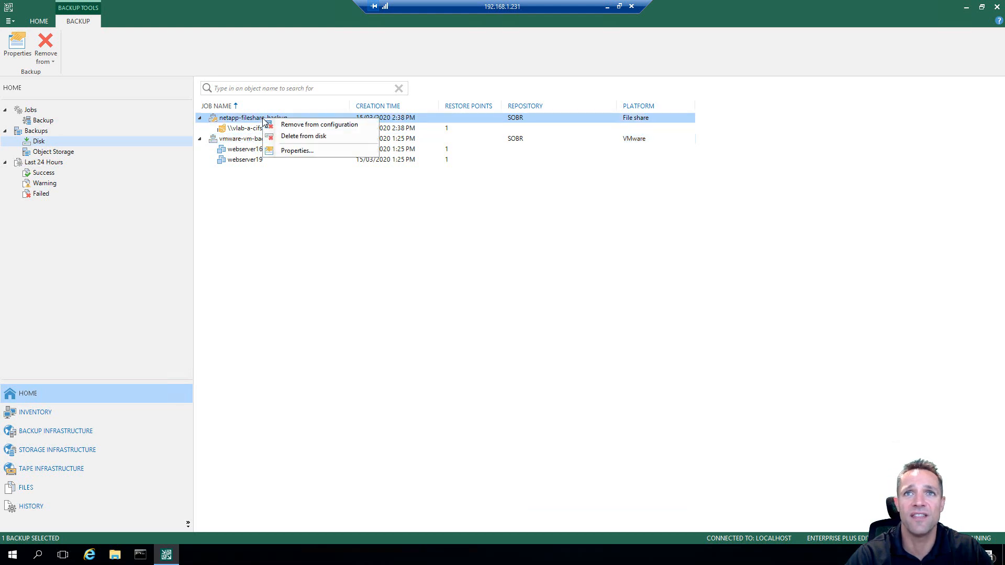
{"action": "left_click", "coordinate": [287, 152]}
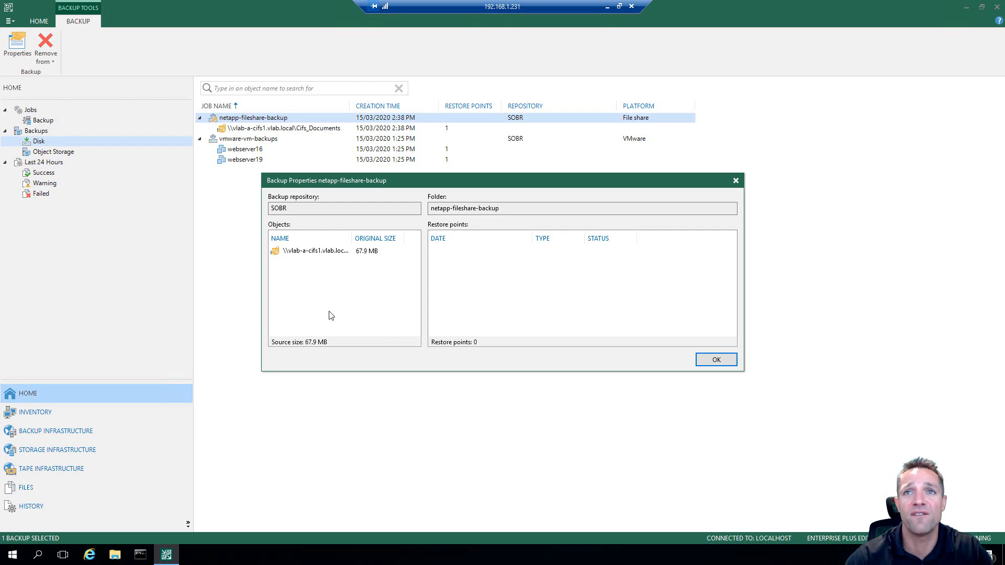
{"action": "left_click", "coordinate": [320, 252]}
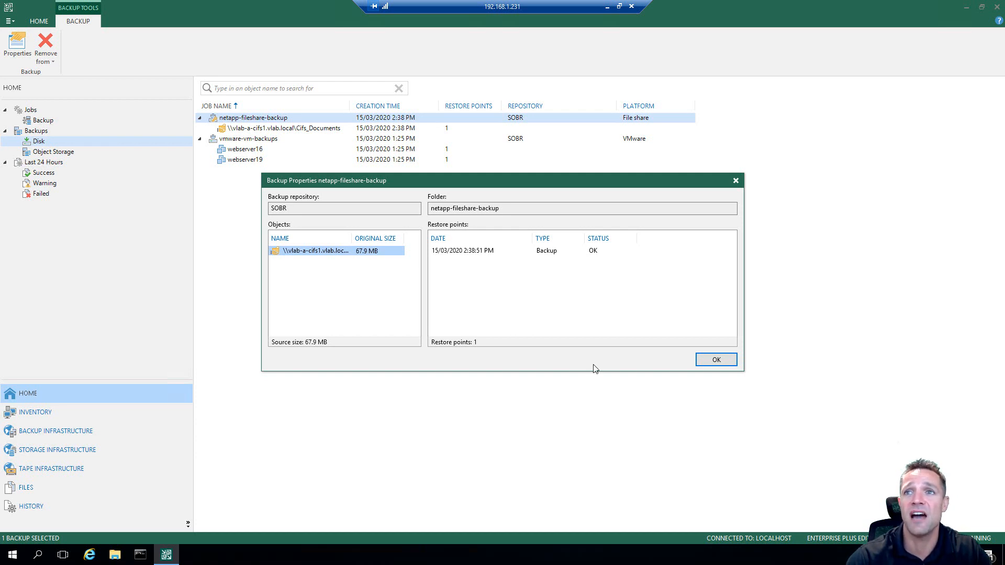
{"action": "left_click", "coordinate": [718, 363]}
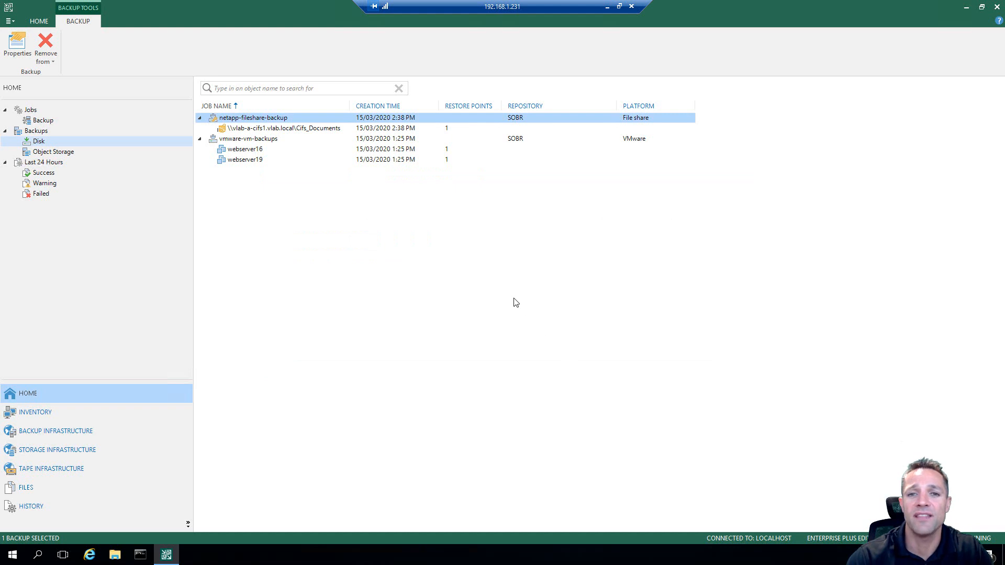
{"action": "left_click", "coordinate": [441, 244]}
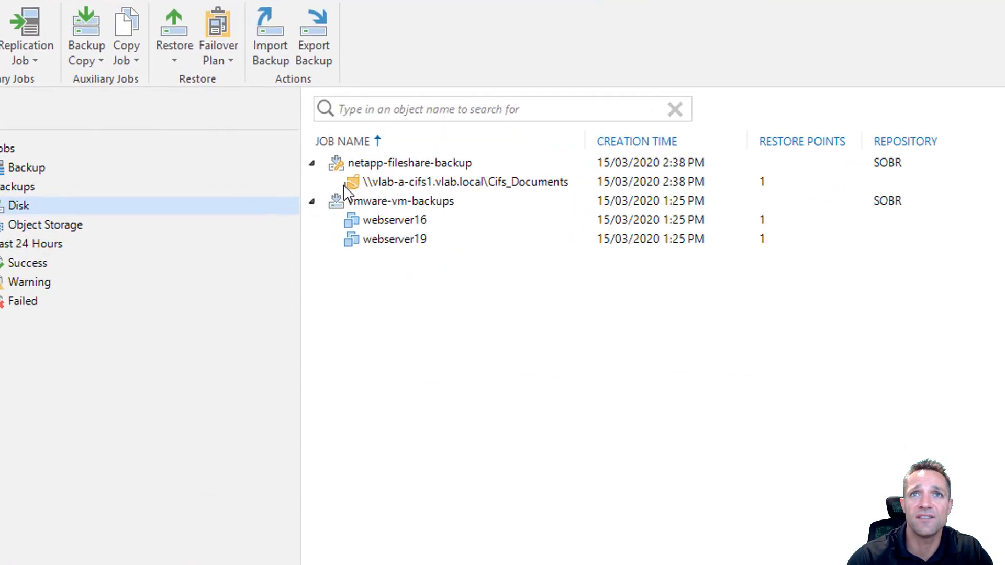